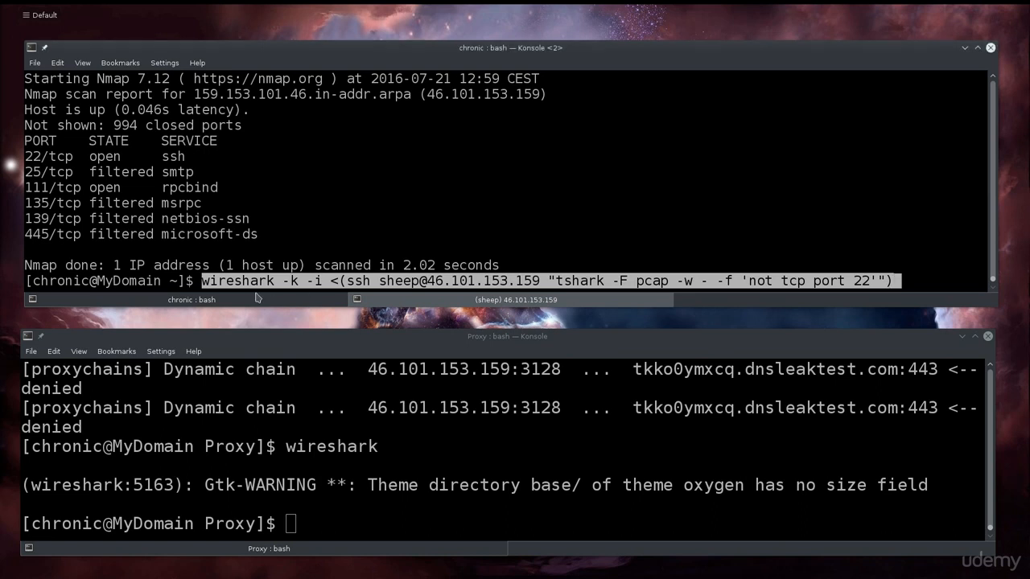
# Browse the local shell history for the earlier variants of the remote capture command over ssh
pyautogui.press('Up')
pyautogui.press('Down')
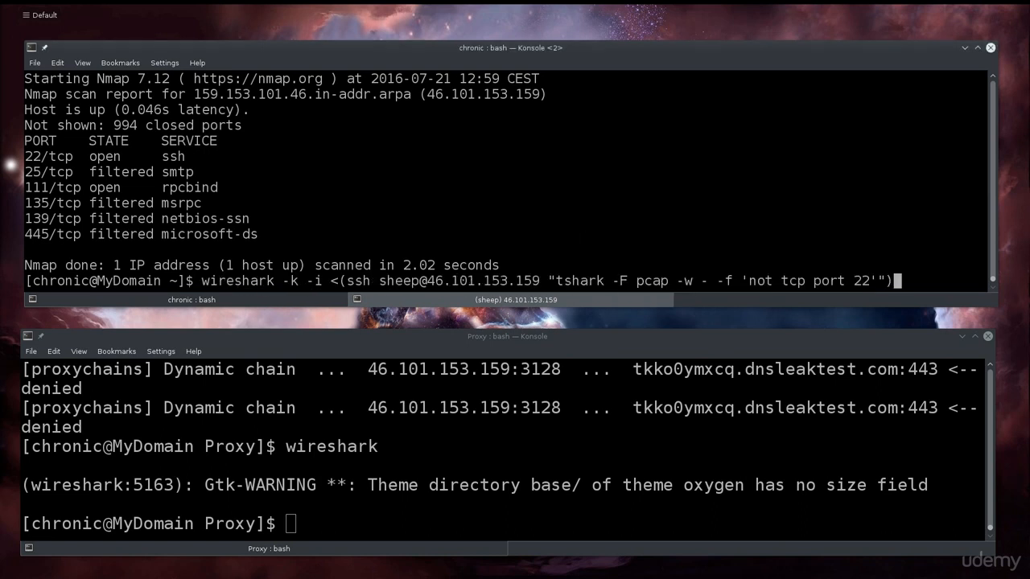
pyautogui.press('Up')
pyautogui.press('Up')
pyautogui.press('Up')
pyautogui.press('Up')
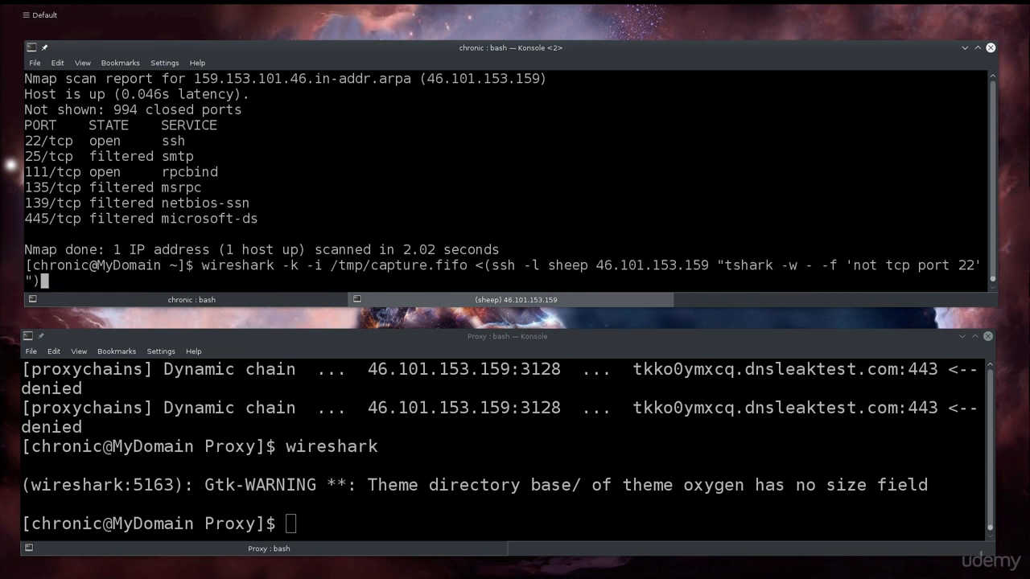
pyautogui.press('Up')
pyautogui.press('Up')
pyautogui.press('Up')
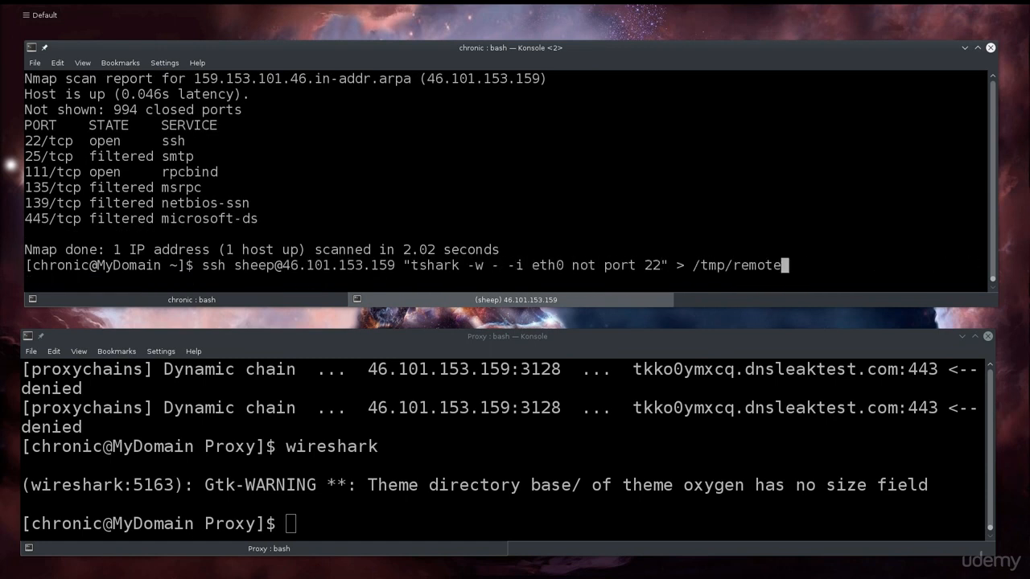
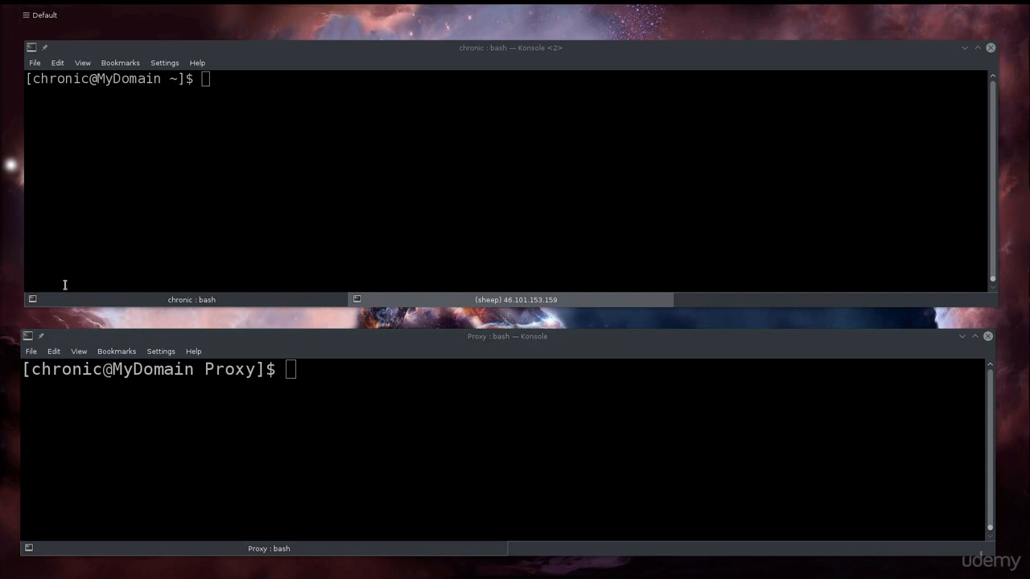
# In a cleared remote session as sheep, try to install tshark and wireshark with apt-get
pyautogui.click(426, 212)
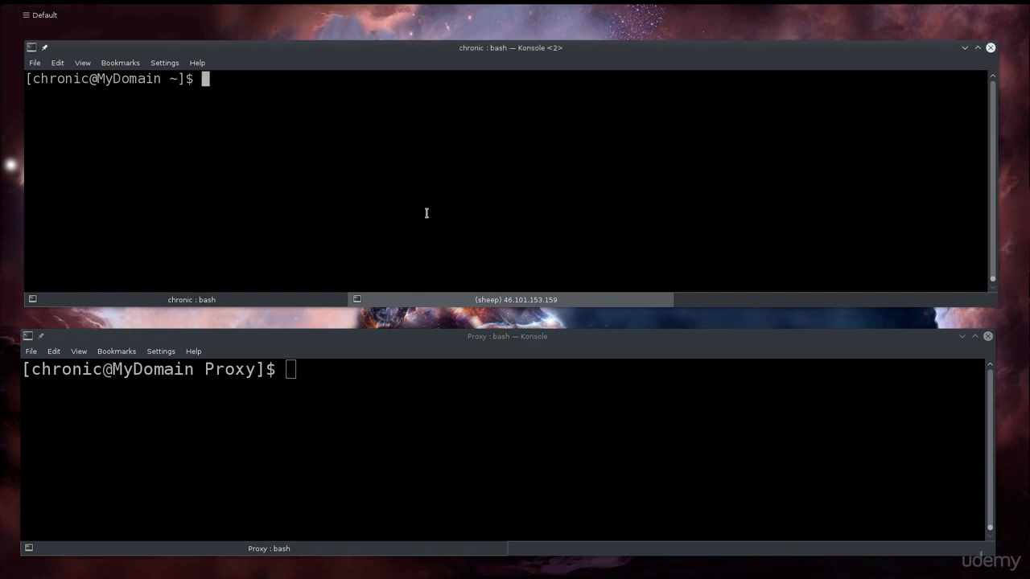
pyautogui.click(439, 300)
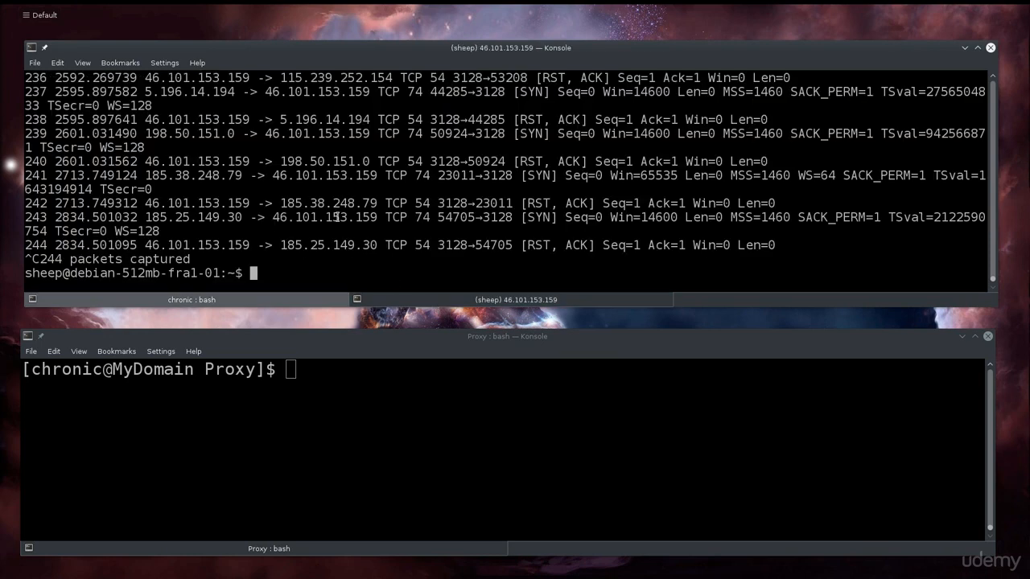
pyautogui.hotkey('ctrl', 'l')
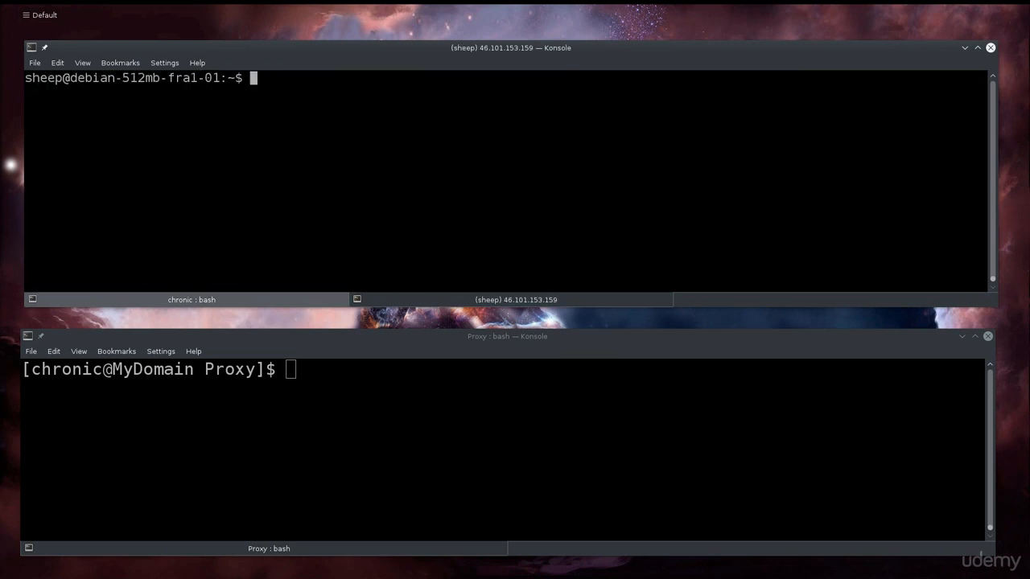
pyautogui.write('apt-get install ts')
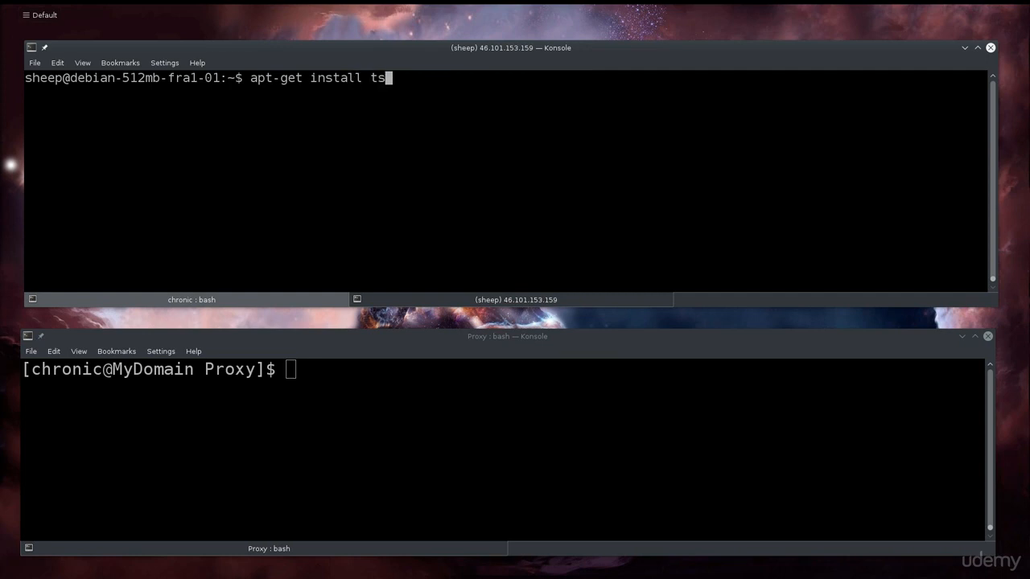
pyautogui.write('hark wireshark')
pyautogui.press('Return')
# Try to switch to the root account with su, entering the root password
pyautogui.write('ap')
pyautogui.press('BackSpace')
pyautogui.press('BackSpace')
pyautogui.write('su')
pyautogui.press('Return')
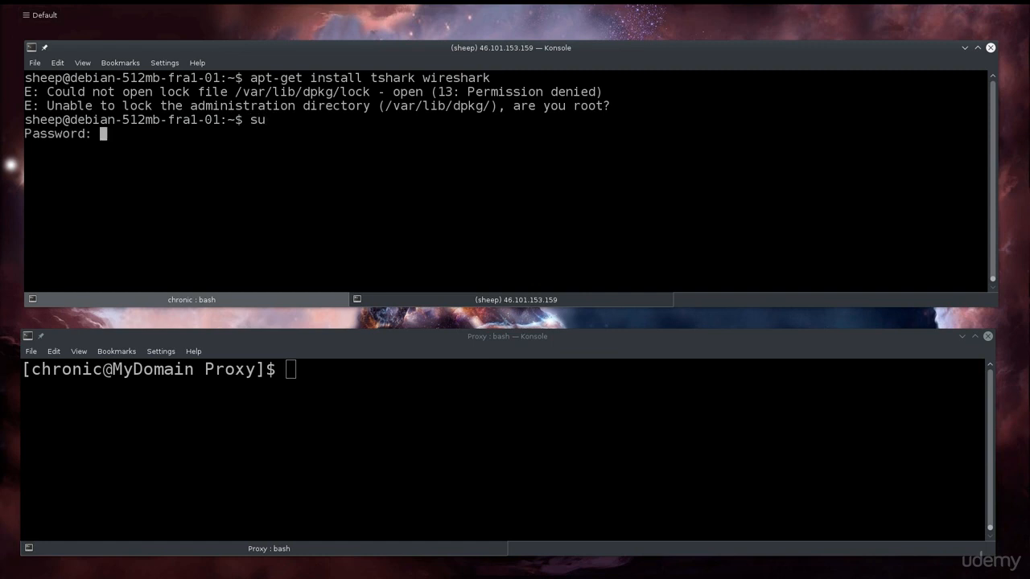
pyautogui.press('Return')
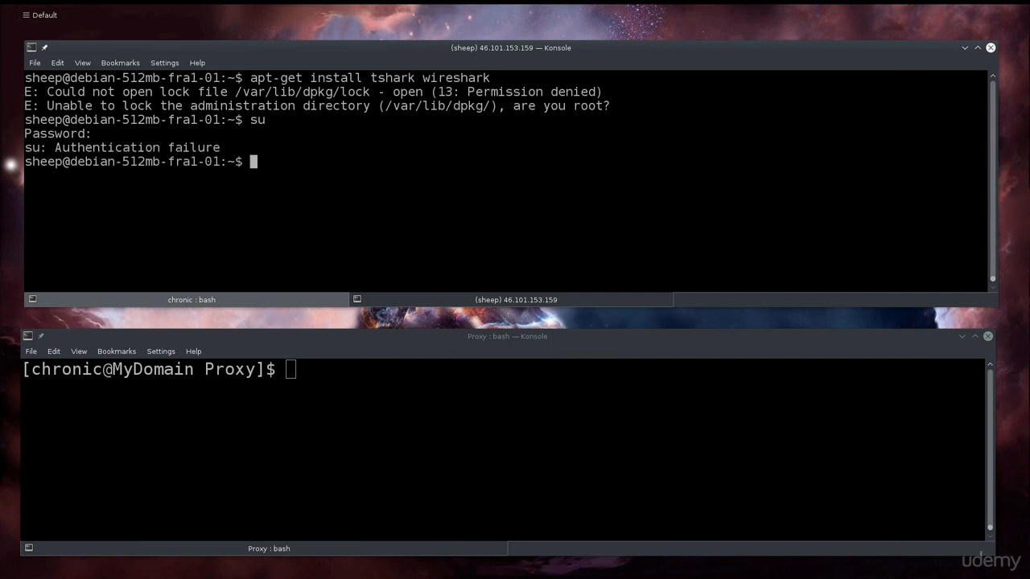
# Run su again with the root password to get a root shell, and clear the terminal
pyautogui.write('Th')
pyautogui.press('BackSpace')
pyautogui.press('BackSpace')
pyautogui.write('su')
pyautogui.press('Return')
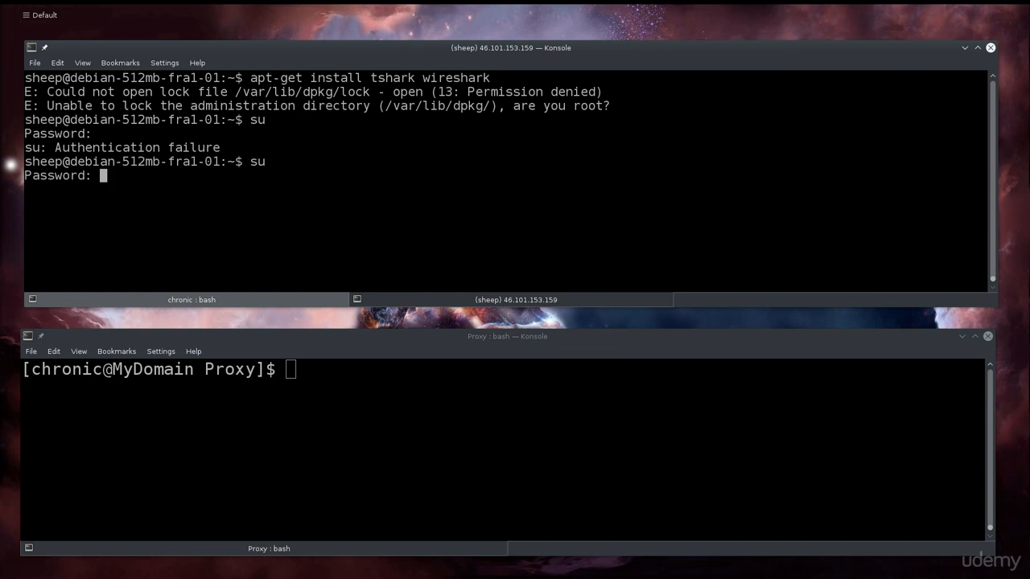
pyautogui.press('Return')
pyautogui.hotkey('ctrl', 'l')
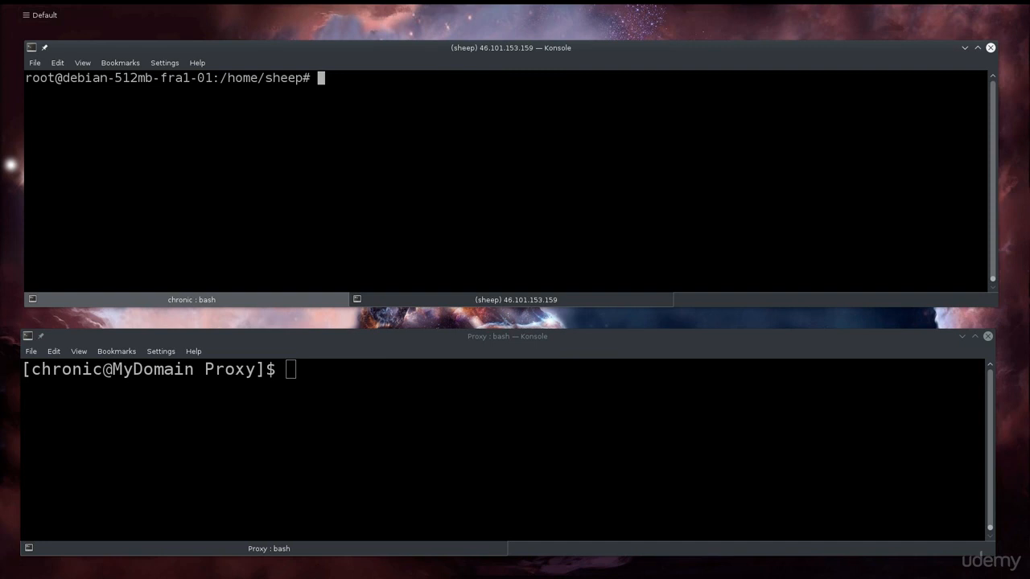
# Install the tshark and wireshark packages on the remote server with apt-get as root
pyautogui.write('a')
pyautogui.write('pt-get inst')
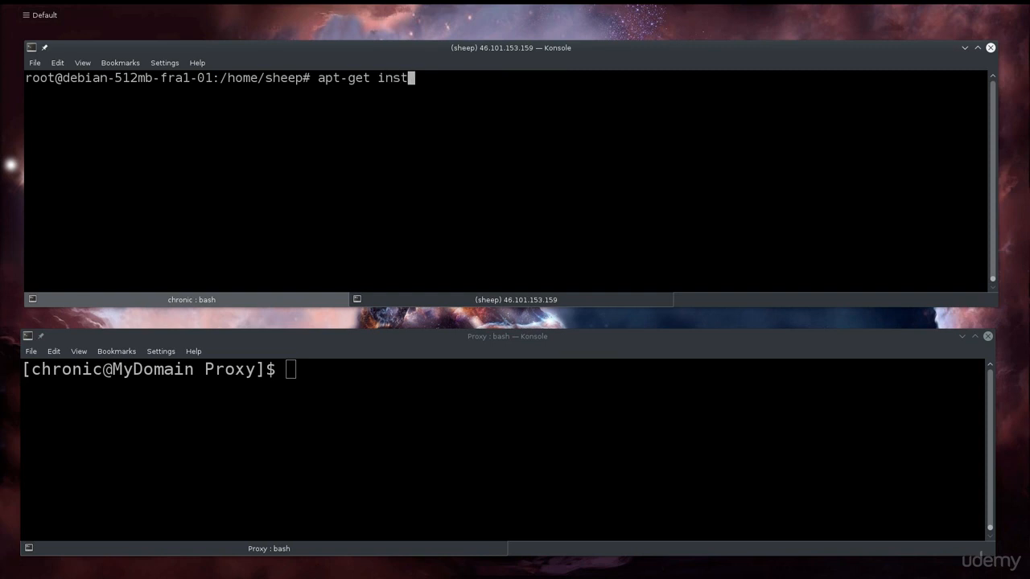
pyautogui.write('all tshark wireshark')
pyautogui.press('Return')
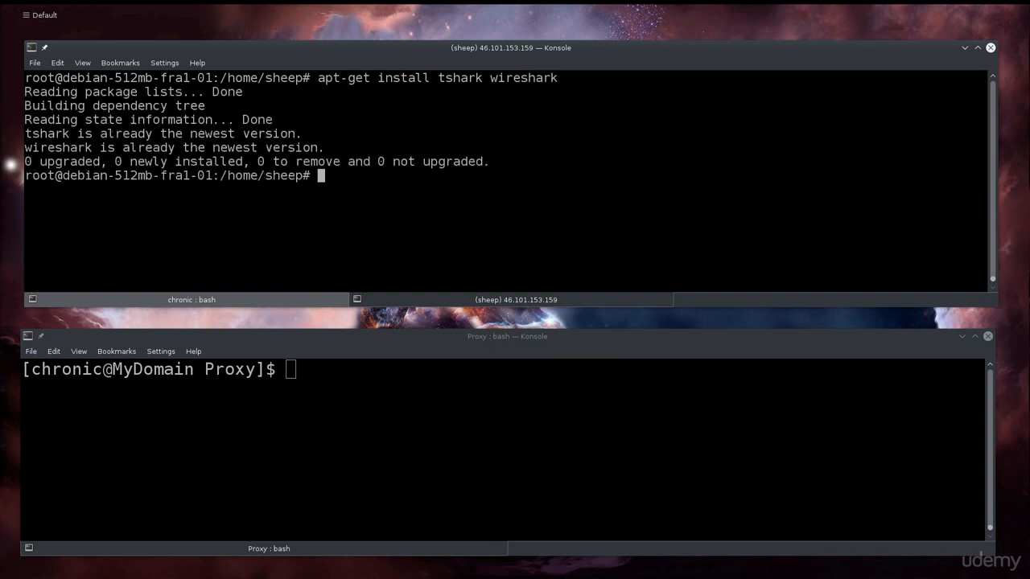
# Print /etc/group in a cleared terminal and check the wireshark group entry for the sheep user
pyautogui.hotkey('ctrl', 'l')
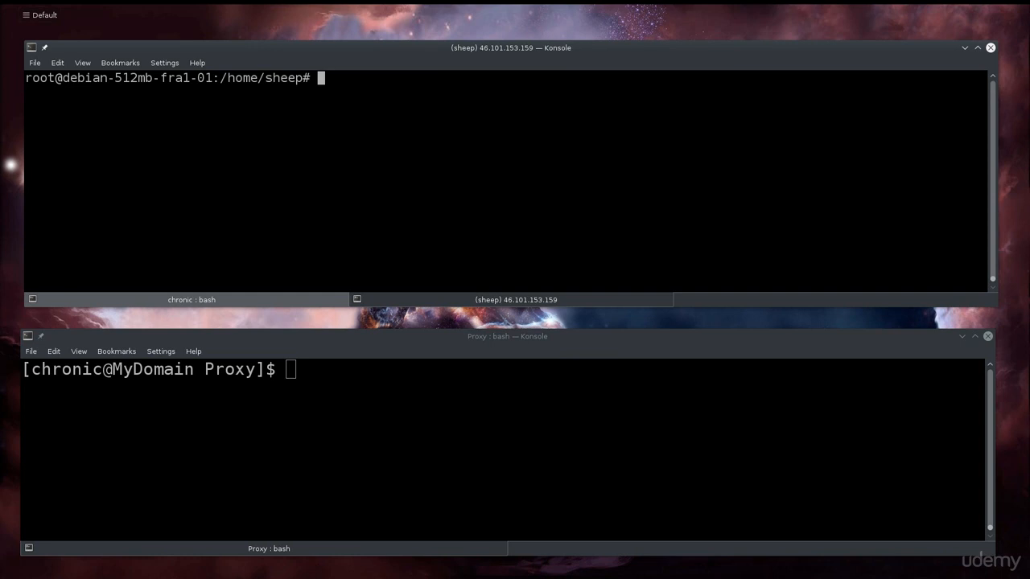
pyautogui.write('cat /etc/group')
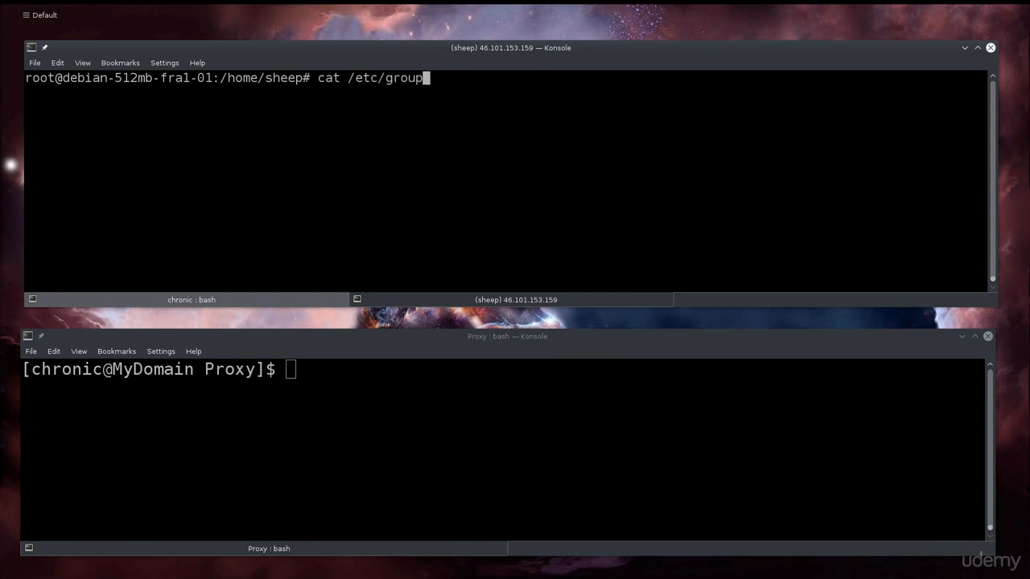
pyautogui.press('Return')
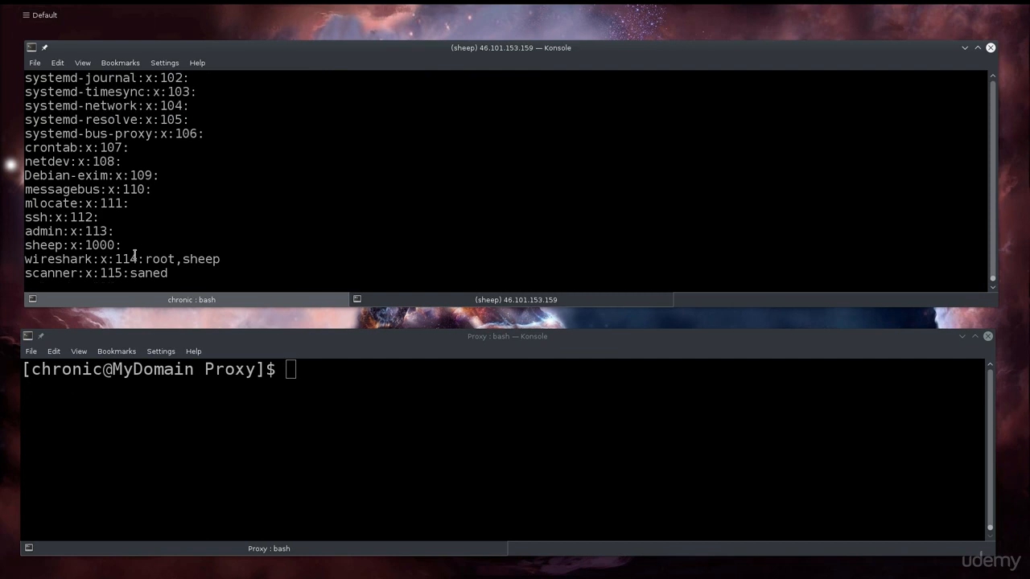
pyautogui.doubleClick(36, 259)
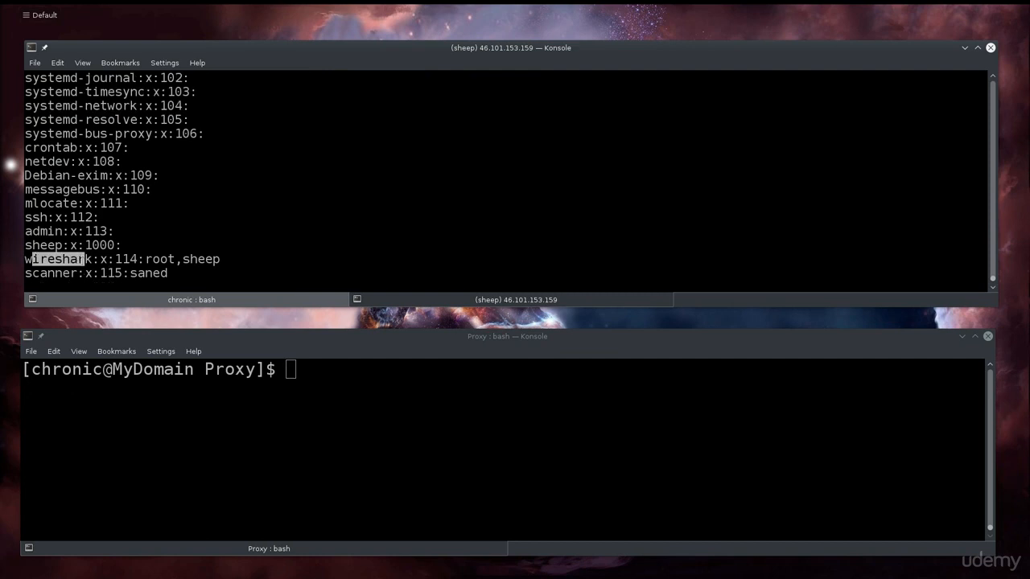
pyautogui.moveTo(183, 259); pyautogui.dragTo(225, 259)
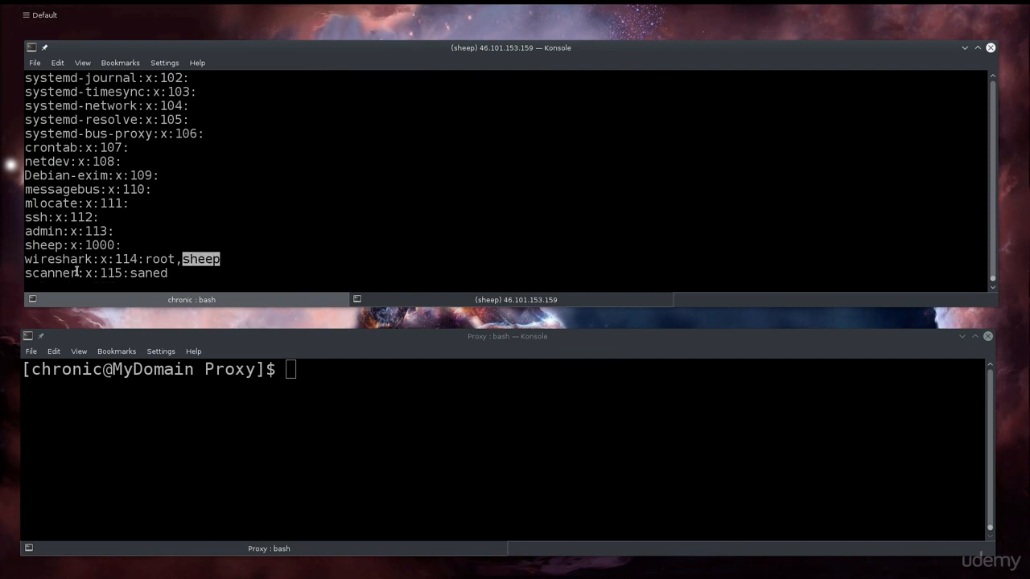
pyautogui.moveTo(92, 259); pyautogui.dragTo(26, 259)
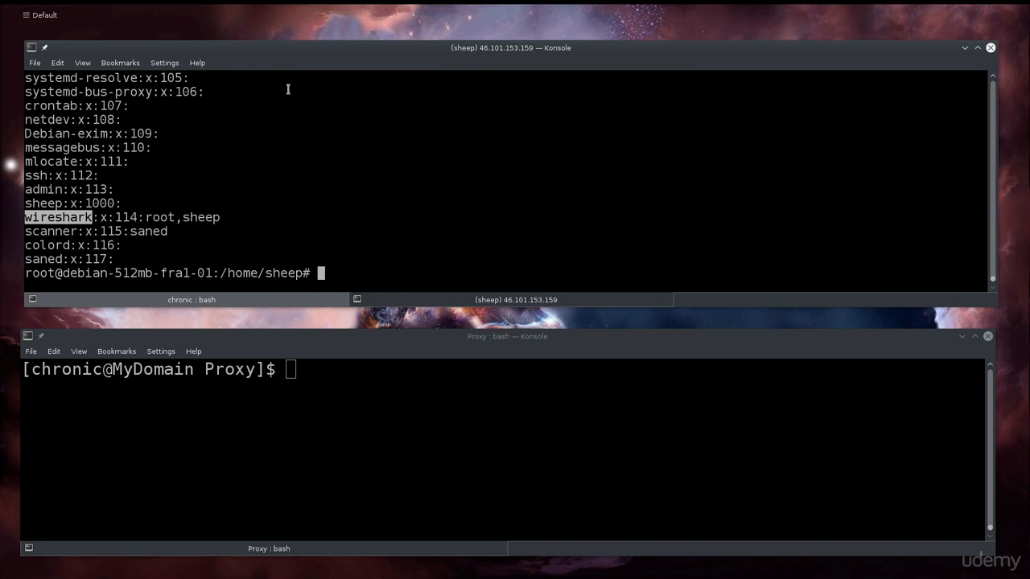
pyautogui.click(378, 232)
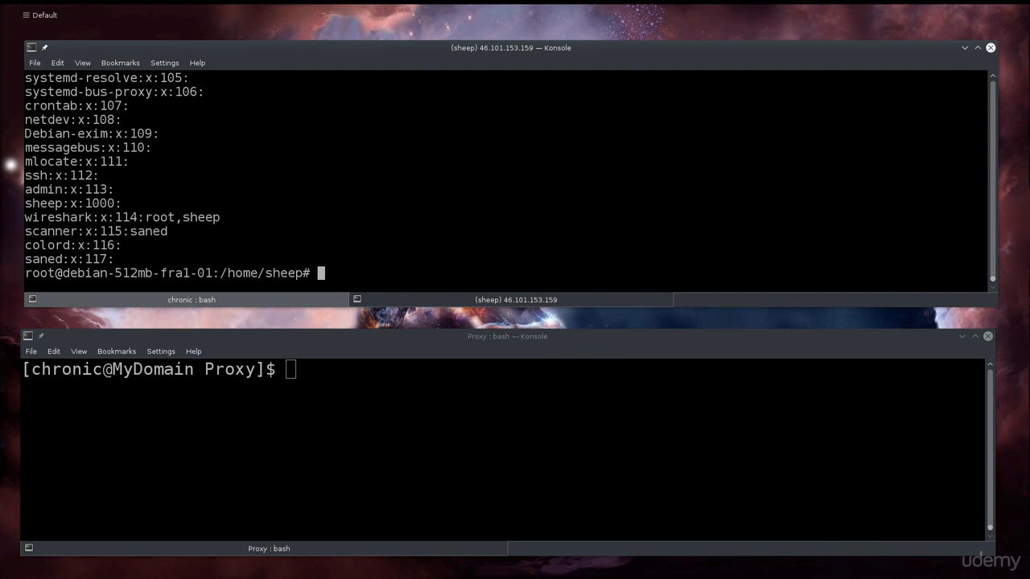
pyautogui.write('usermod -a -G')
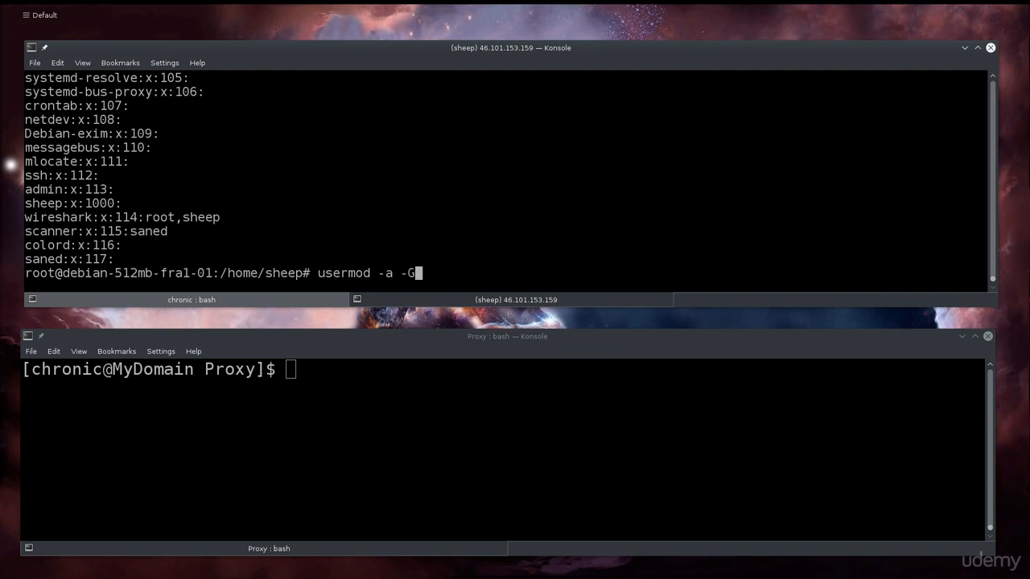
pyautogui.write(' wireshark s')
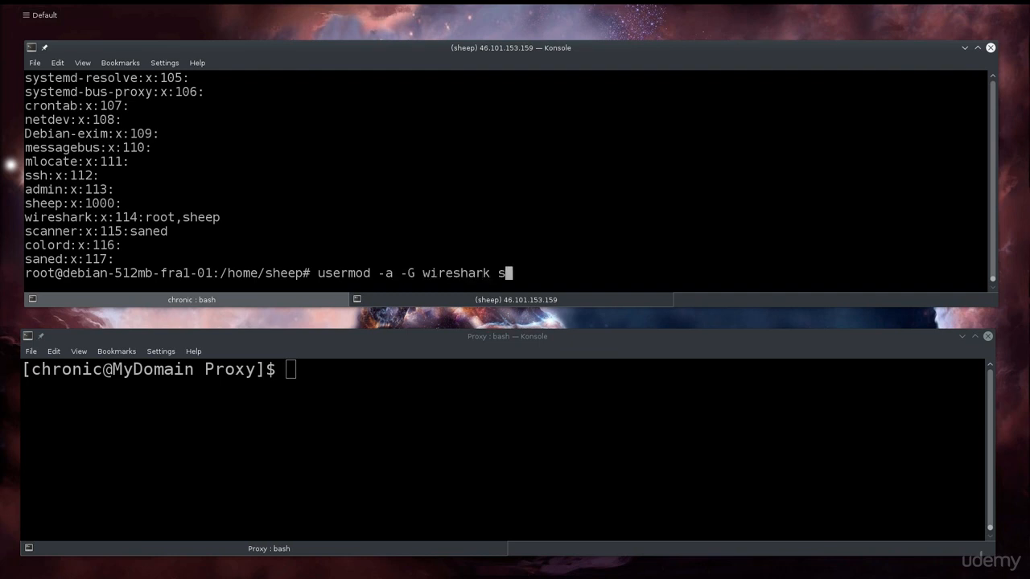
pyautogui.write('heep')
pyautogui.press('BackSpace')
pyautogui.press('BackSpace')
pyautogui.press('BackSpace')
pyautogui.press('BackSpace')
pyautogui.press('BackSpace')
pyautogui.press('BackSpace')
pyautogui.press('BackSpace')
pyautogui.press('BackSpace')
pyautogui.press('BackSpace')
pyautogui.press('BackSpace')
pyautogui.press('BackSpace')
pyautogui.press('BackSpace')
pyautogui.press('BackSpace')
pyautogui.press('BackSpace')
pyautogui.press('BackSpace')
pyautogui.press('BackSpace')
pyautogui.press('BackSpace')
pyautogui.press('BackSpace')
pyautogui.press('BackSpace')
pyautogui.press('BackSpace')
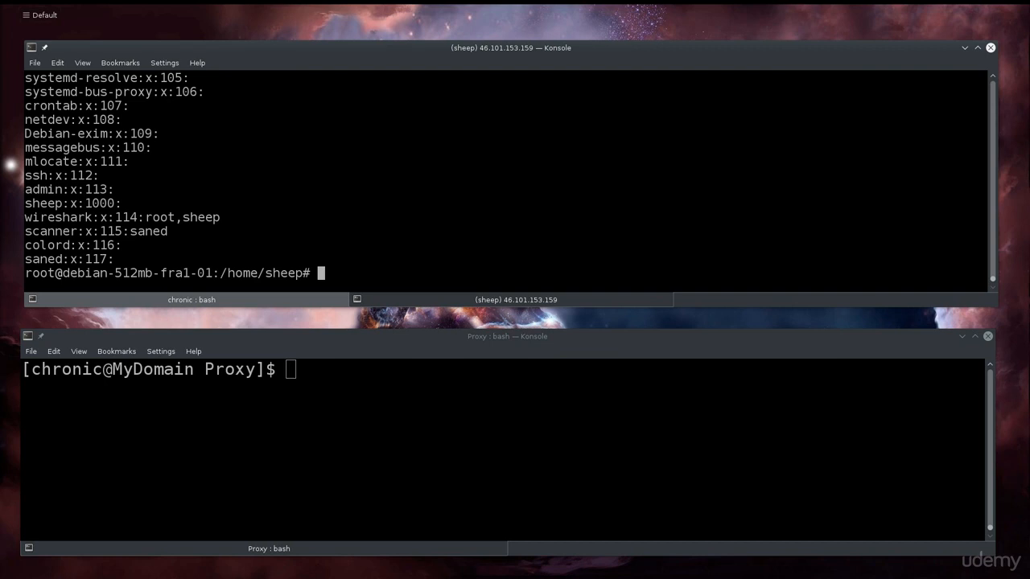
# Run newgrp wireshark as root, and exit both root shells to return to the sheep user
pyautogui.write('newgrp wireshark')
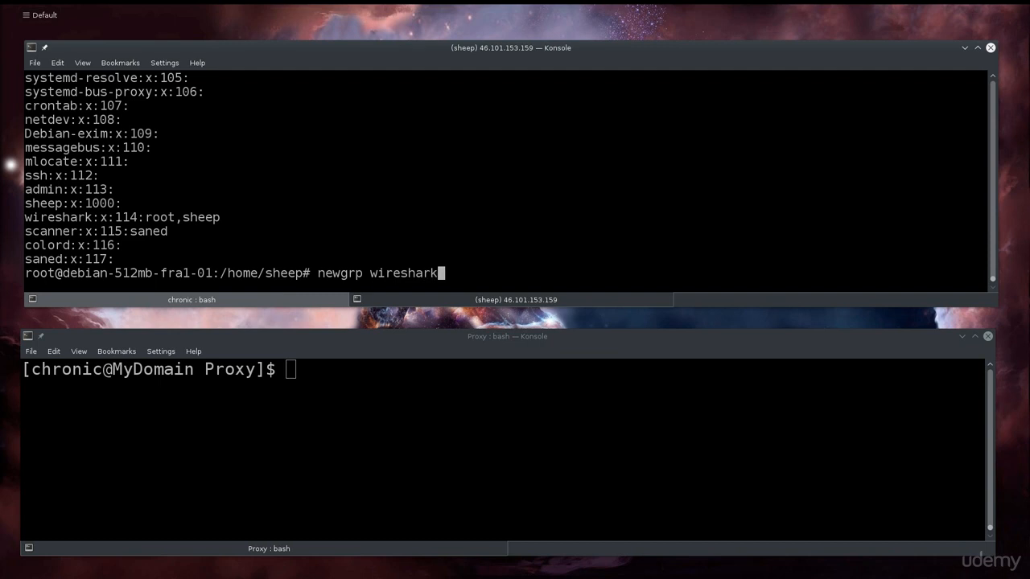
pyautogui.press('Return')
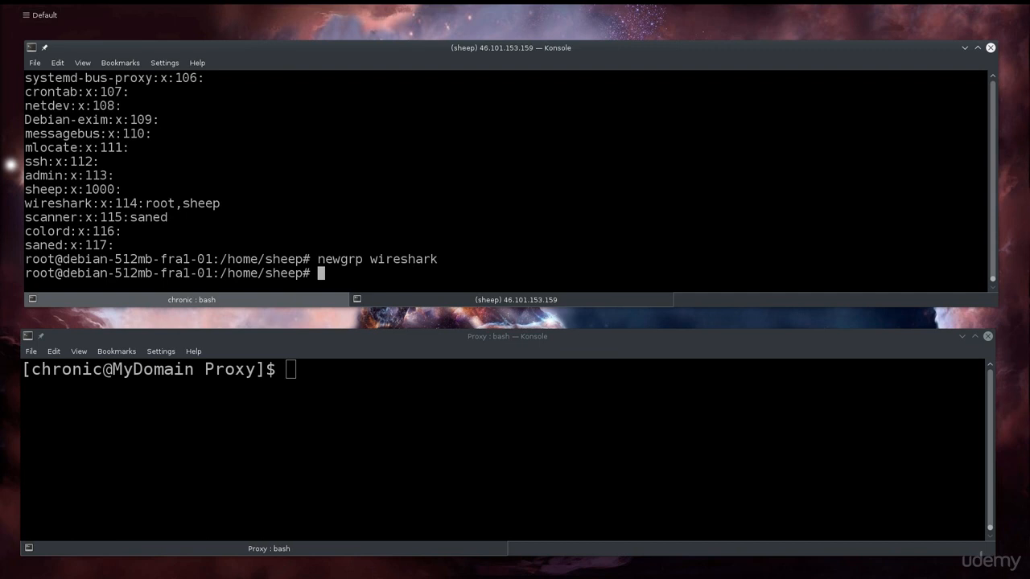
pyautogui.write('exit')
pyautogui.press('Return')
pyautogui.write('exit')
pyautogui.press('Return')
pyautogui.press('Return')
pyautogui.press('Return')
pyautogui.press('Return')
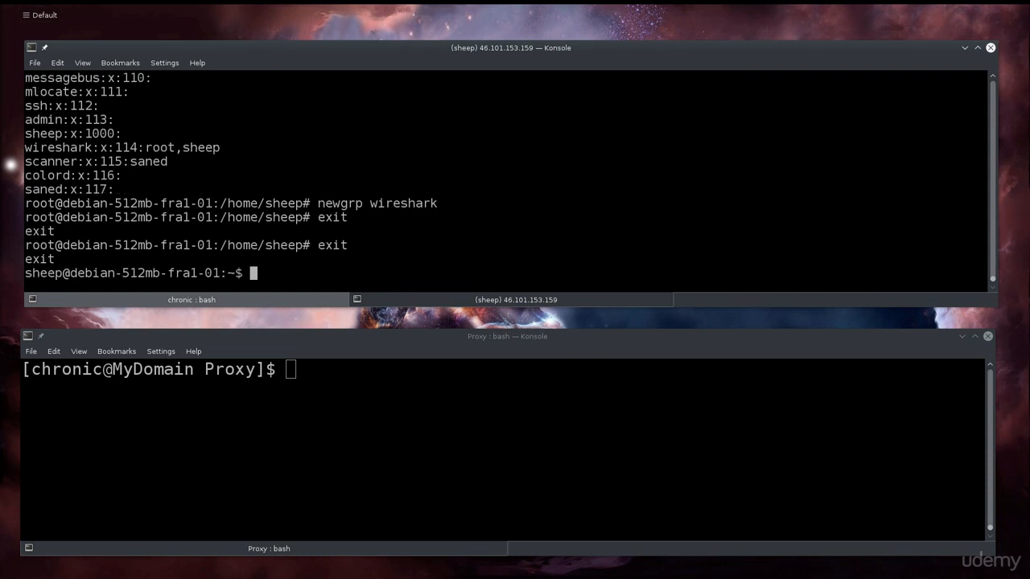
# Test a tshark capture on eth0 as the sheep user, stopping it and clearing the terminal
pyautogui.write('tshark -i eth0')
pyautogui.press('Return')
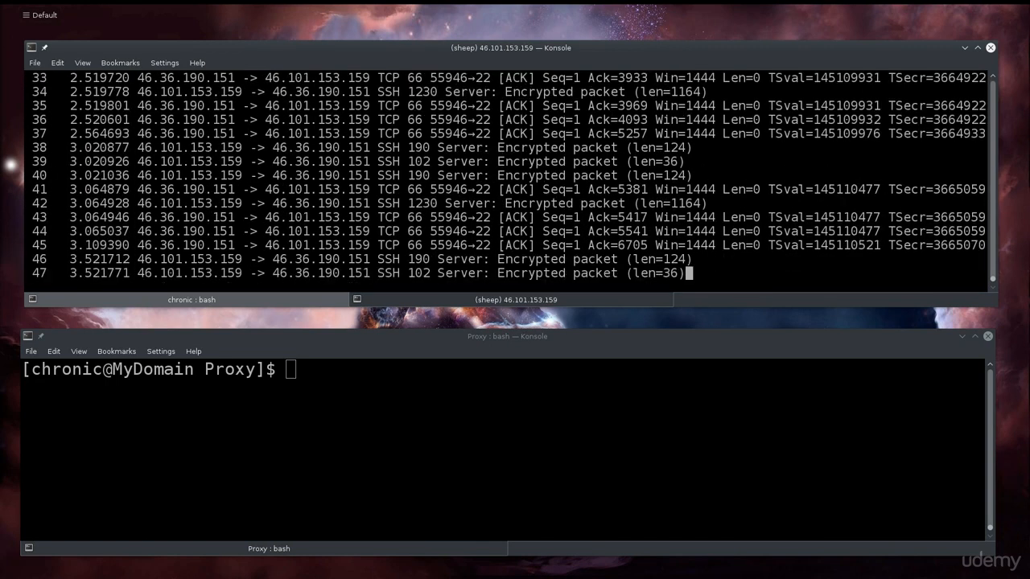
pyautogui.hotkey('ctrl', 'c')
pyautogui.hotkey('ctrl', 'c')
pyautogui.hotkey('ctrl', 'c')
pyautogui.hotkey('ctrl', 'c')
pyautogui.hotkey('ctrl', 'c')
pyautogui.hotkey('ctrl', 'c')
pyautogui.hotkey('ctrl', 'c')
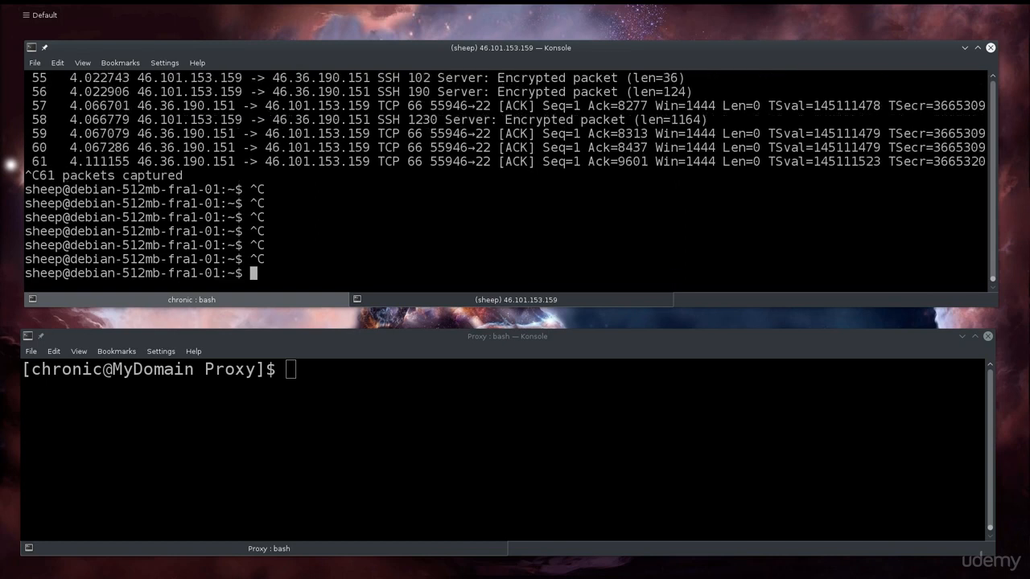
pyautogui.hotkey('ctrl', 'c')
pyautogui.hotkey('ctrl', 'c')
pyautogui.hotkey('ctrl', 'c')
pyautogui.hotkey('ctrl', 'l')
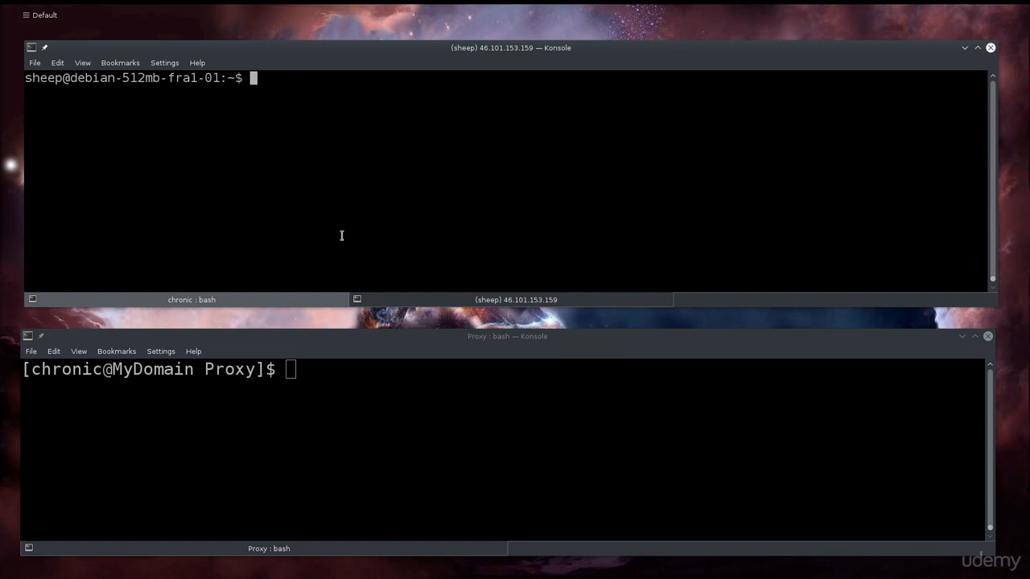
# Switch to the local shell session and look through its command history for the remote capture command
pyautogui.click(326, 299)
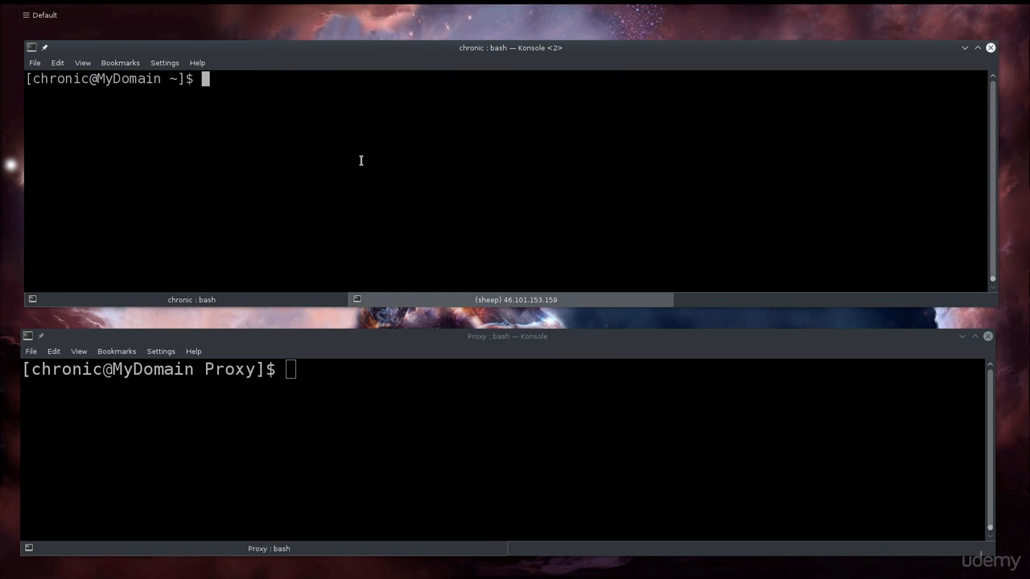
pyautogui.press('Up')
pyautogui.press('Up')
pyautogui.press('Down')
pyautogui.press('Up')
pyautogui.press('Down')
pyautogui.press('Up')
pyautogui.press('Up')
pyautogui.press('Up')
pyautogui.press('Up')
pyautogui.press('Up')
pyautogui.press('Up')
pyautogui.press('Up')
pyautogui.press('Up')
pyautogui.press('Up')
pyautogui.press('Up')
pyautogui.press('Up')
pyautogui.press('Down')
pyautogui.press('Down')
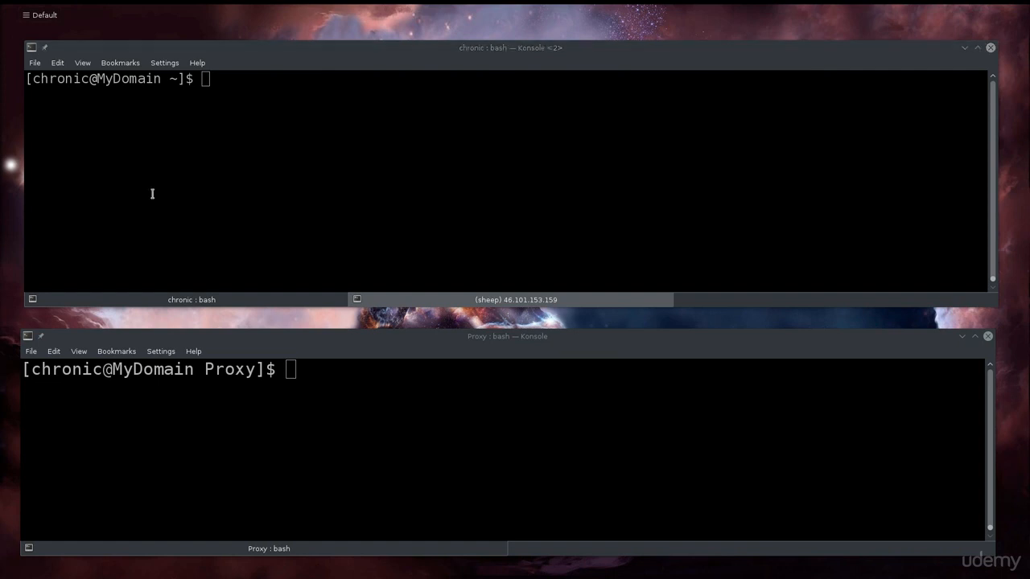
pyautogui.click(231, 174)
pyautogui.hotkey('ctrl', 'shift', 'v')
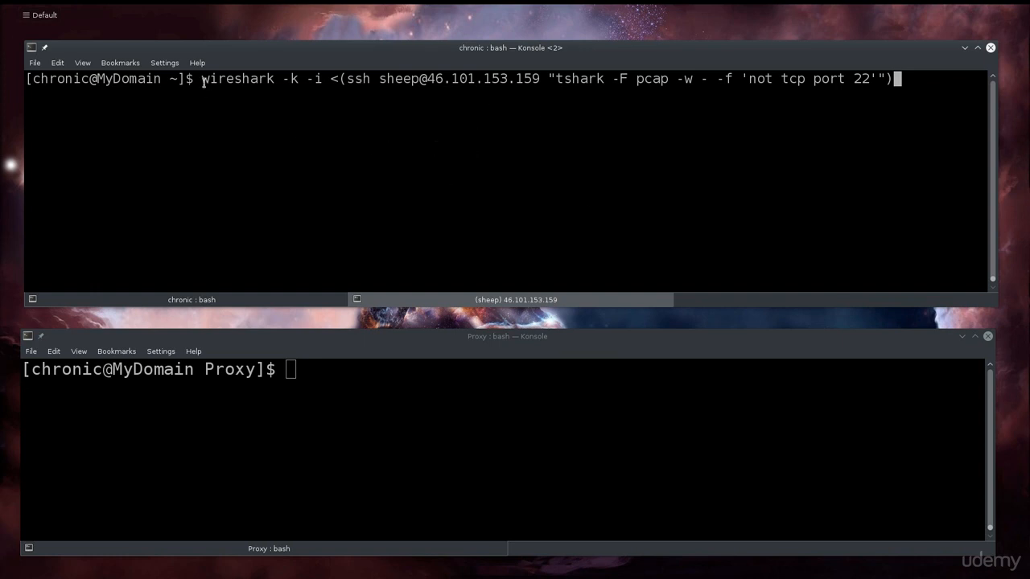
# Examine the pasted command part by part: the Wireshark options, process substitution, ssh call, pcap format, output option and capture filter
pyautogui.moveTo(202, 78); pyautogui.dragTo(321, 78)
pyautogui.doubleClick(334, 78)
pyautogui.click(343, 96)
pyautogui.moveTo(353, 78); pyautogui.dragTo(670, 84)
pyautogui.click(614, 79)
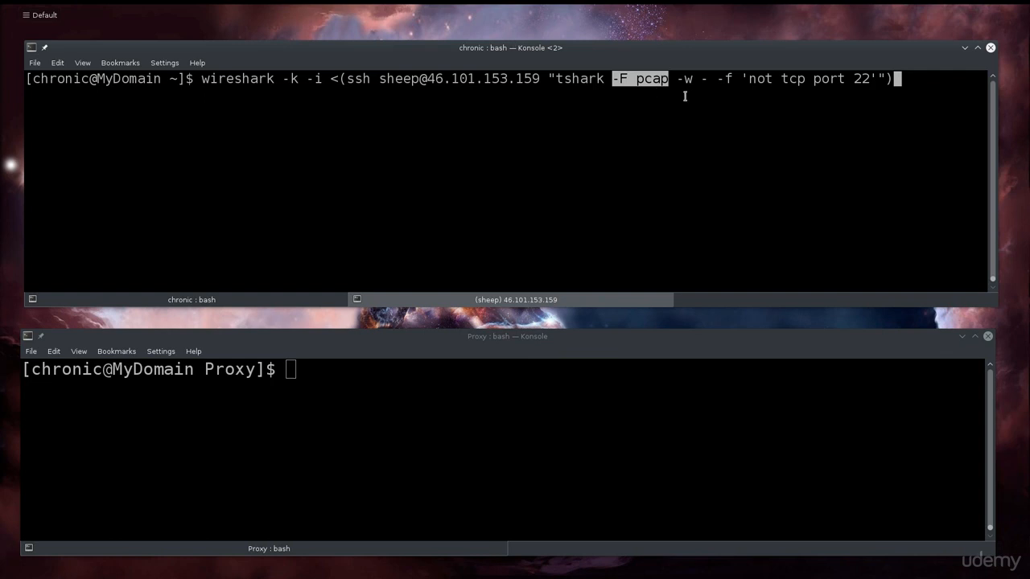
pyautogui.doubleClick(686, 79)
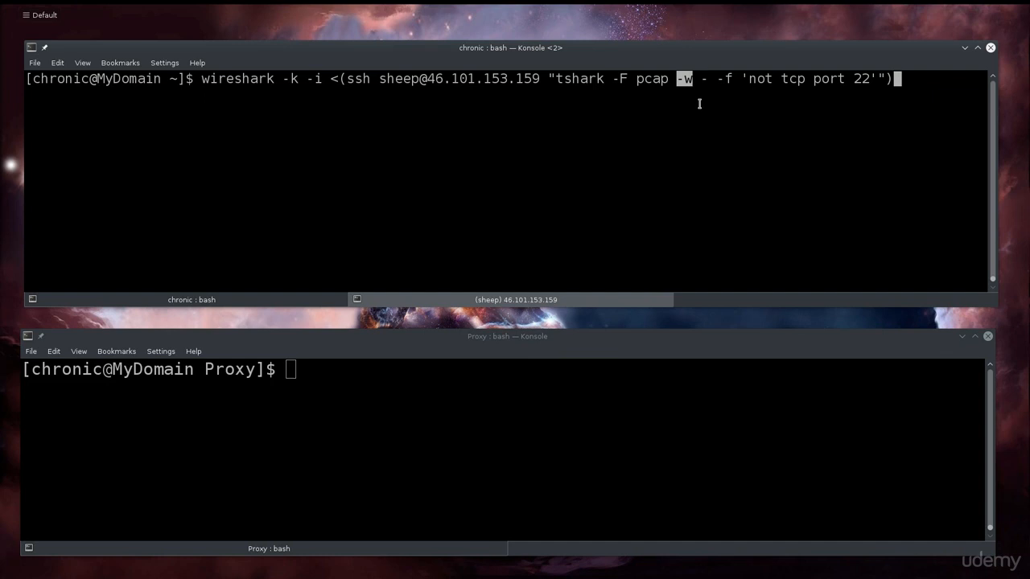
pyautogui.doubleClick(704, 79)
pyautogui.doubleClick(728, 79)
pyautogui.moveTo(757, 75); pyautogui.dragTo(820, 80)
pyautogui.scroll(-9, 678, 170)
pyautogui.click(678, 171)
pyautogui.moveTo(756, 78); pyautogui.dragTo(871, 83)
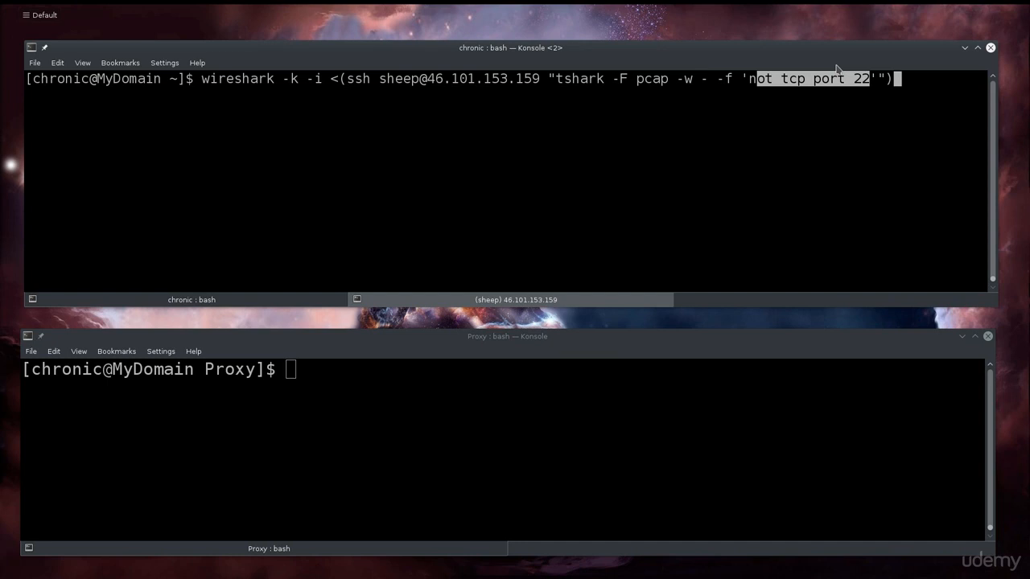
pyautogui.click(566, 183)
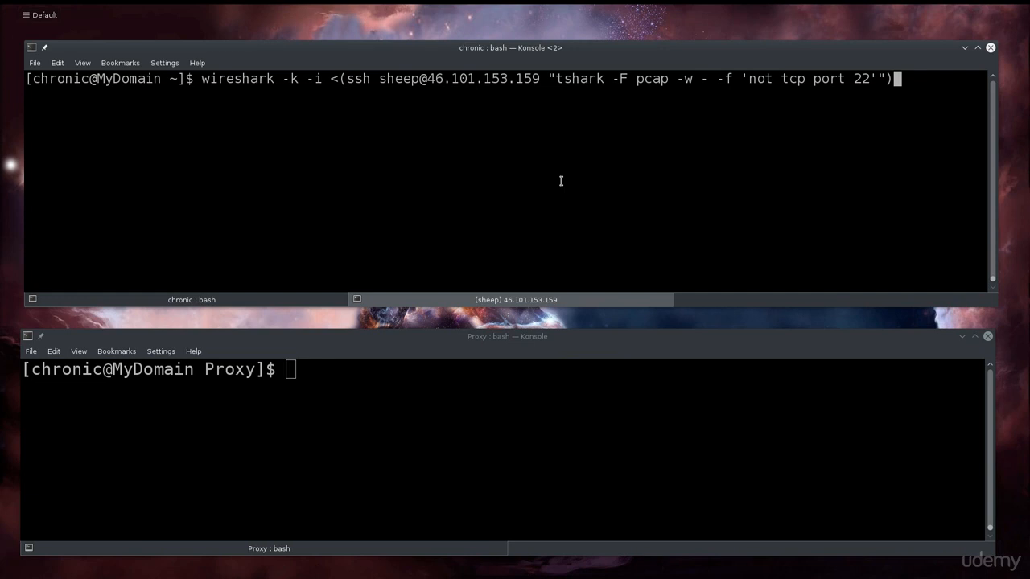
# Run the pasted remote capture command, shrink the Wireshark window, and place the terminal's sheep session below its packet list
pyautogui.press('Return')
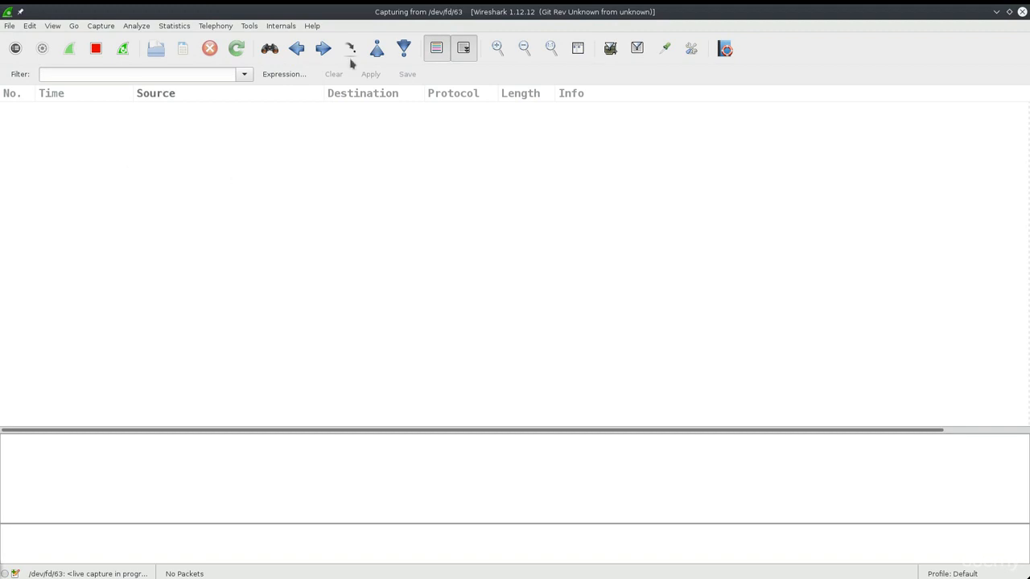
pyautogui.doubleClick(458, 11)
pyautogui.click(190, 299)
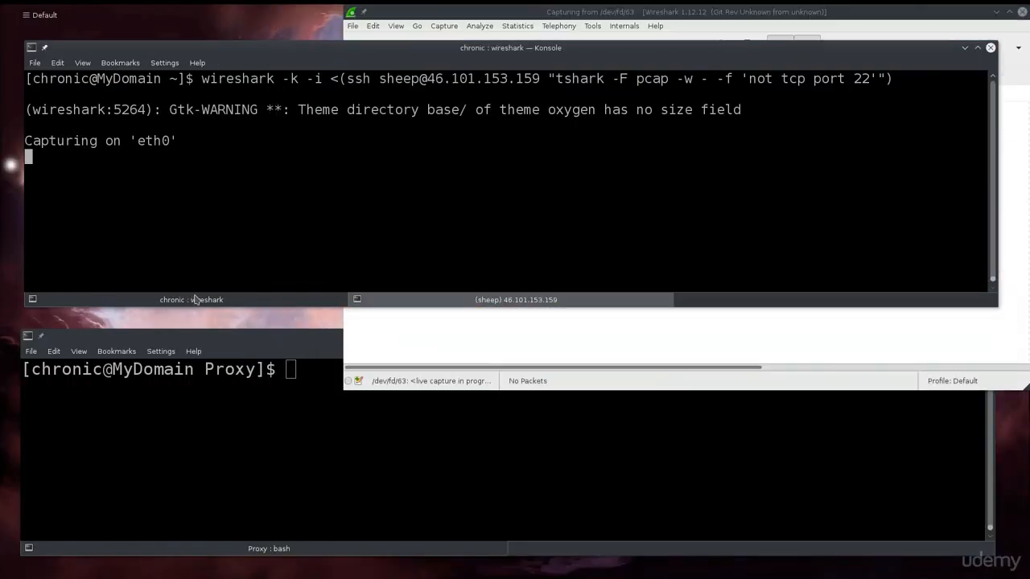
pyautogui.click(482, 301)
pyautogui.moveTo(557, 64); pyautogui.dragTo(565, 223)
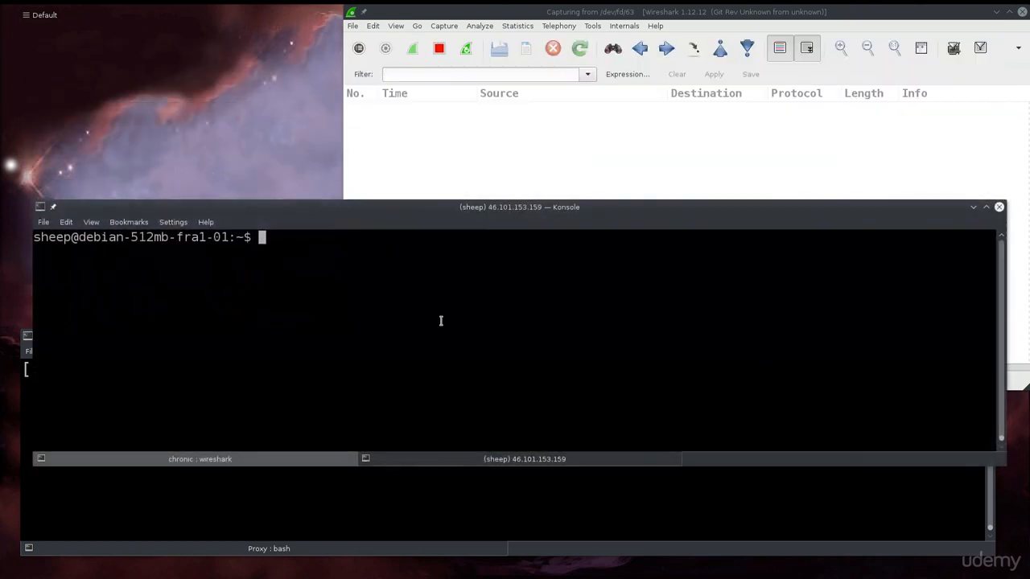
# Ping google.com from the sheep session, stop the ping, and bring the captured packets in Wireshark to the front
pyautogui.write('ping g')
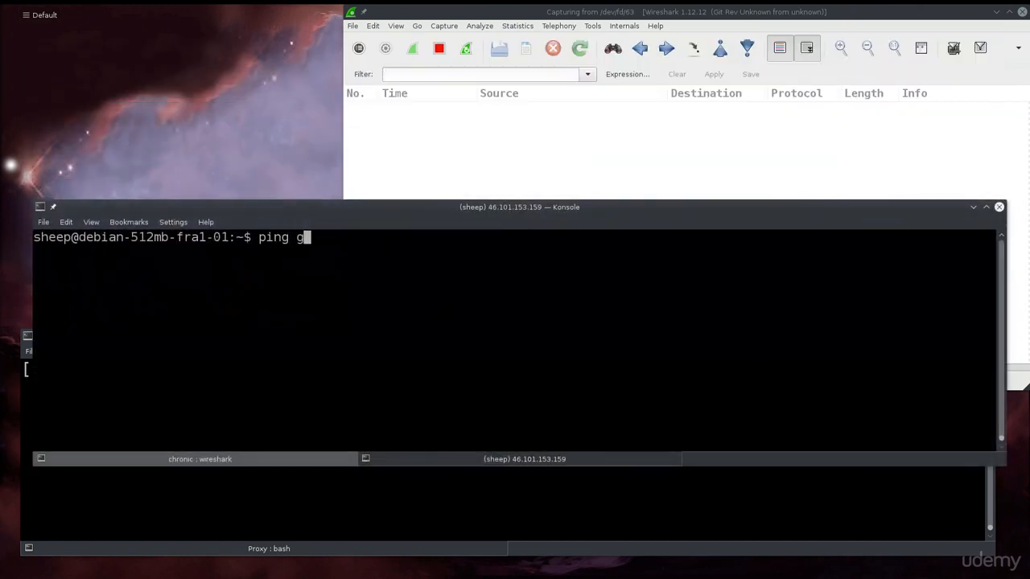
pyautogui.write('oogle.com')
pyautogui.press('Return')
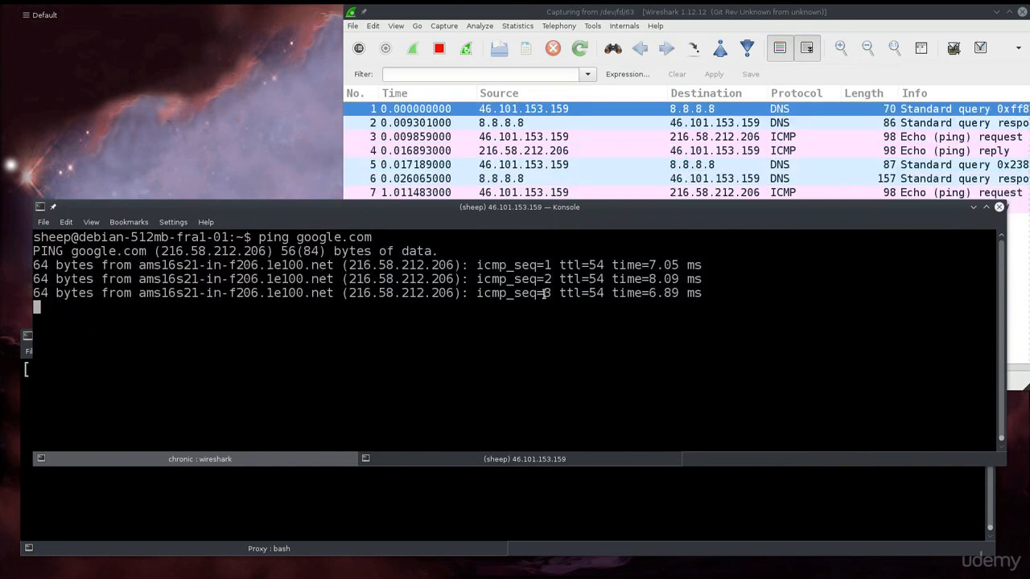
pyautogui.hotkey('ctrl', 'c')
pyautogui.click(522, 164)
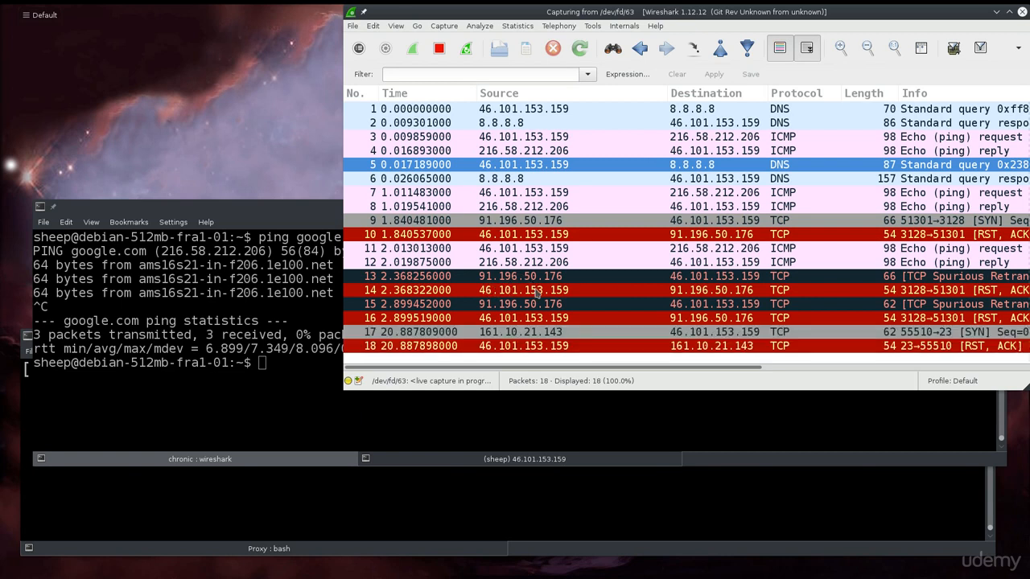
# Move the terminal lower to expose more packets, and run whois 91.196.50.176 in the sheep session
pyautogui.click(309, 406)
pyautogui.moveTo(547, 234); pyautogui.dragTo(562, 333)
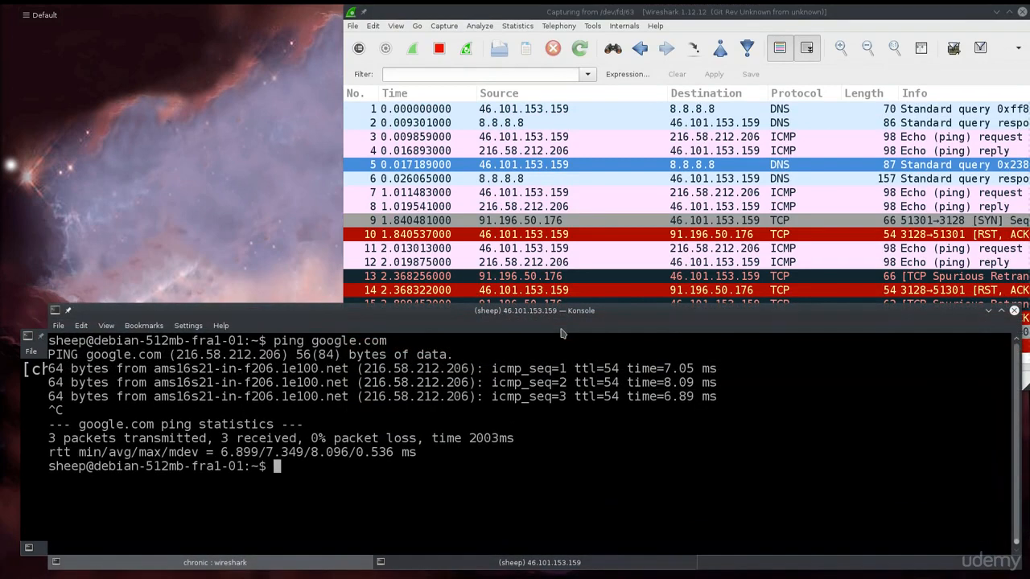
pyautogui.write('whoi')
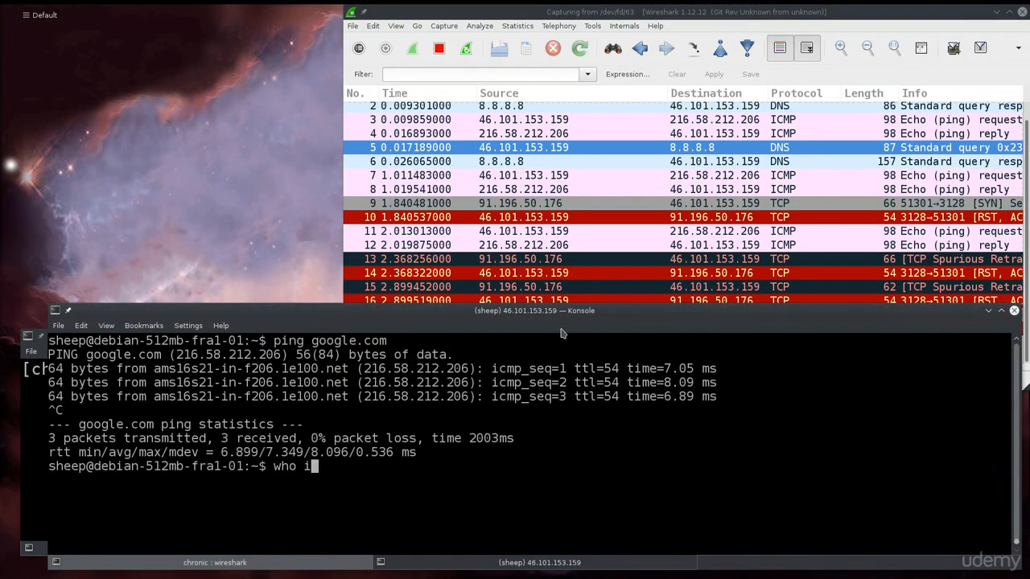
pyautogui.write('s 91.196.50.')
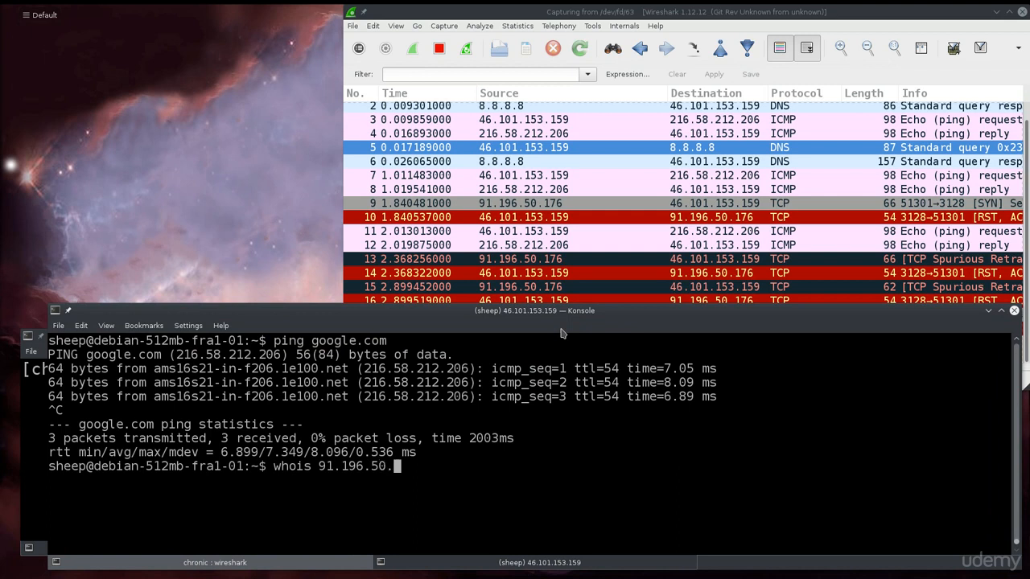
pyautogui.write('1')
pyautogui.write('76')
pyautogui.press('Return')
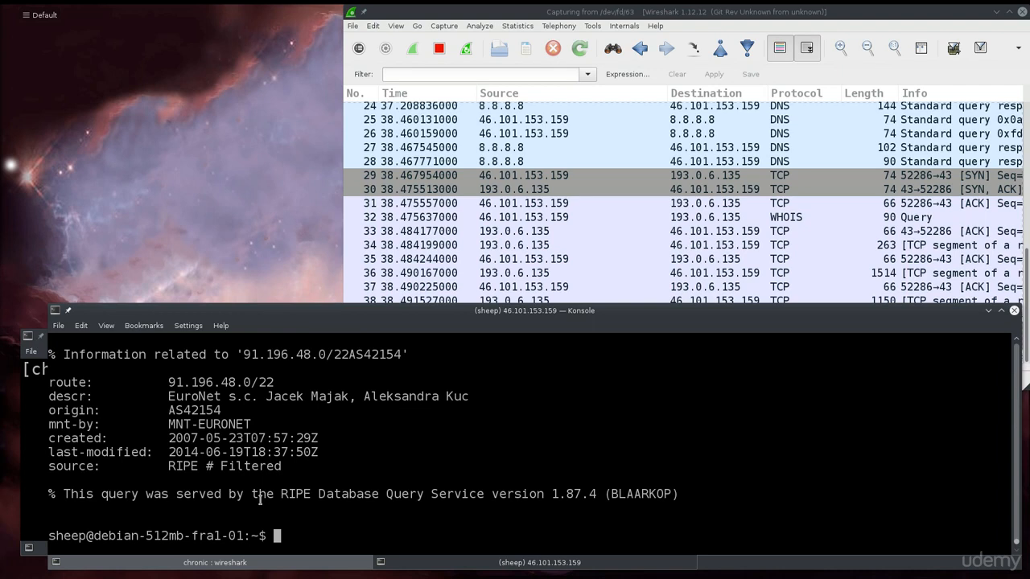
# Read through the whois output, checking the country, organisation, address and phone entries for the address range
pyautogui.scroll(4, 259, 500)
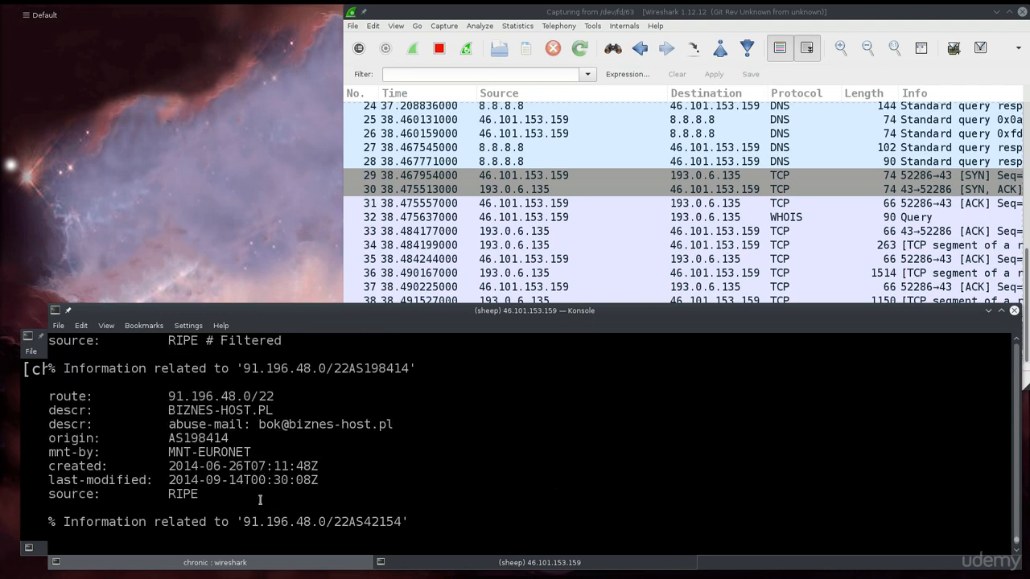
pyautogui.scroll(2, 256, 408)
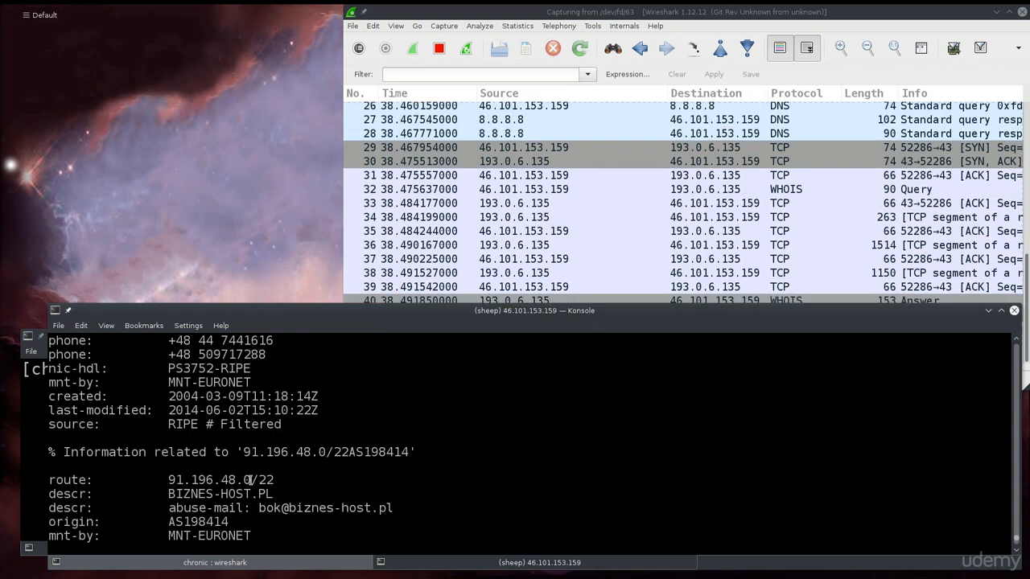
pyautogui.scroll(3, 250, 480)
pyautogui.scroll(6, 250, 480)
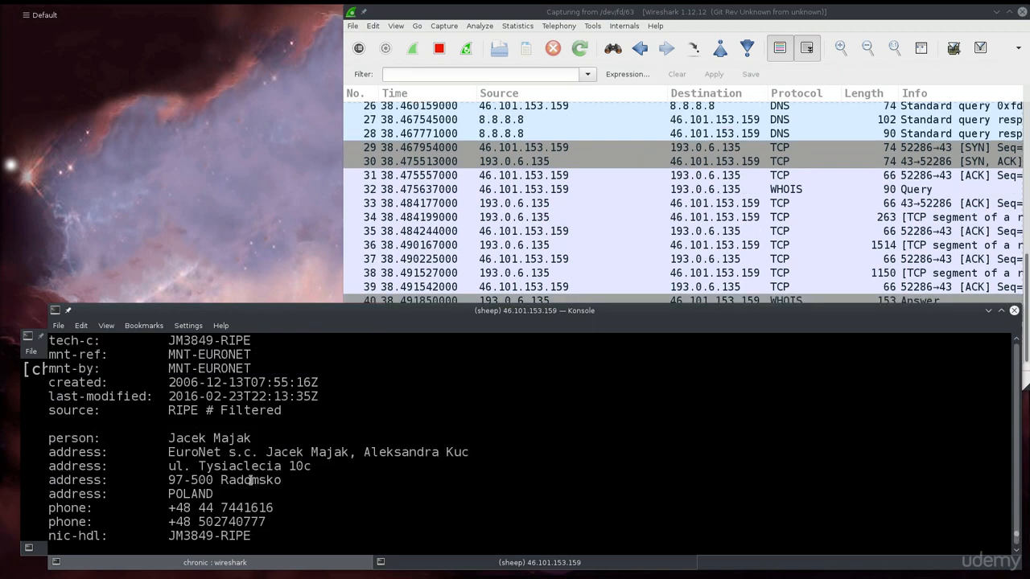
pyautogui.scroll(8, 252, 480)
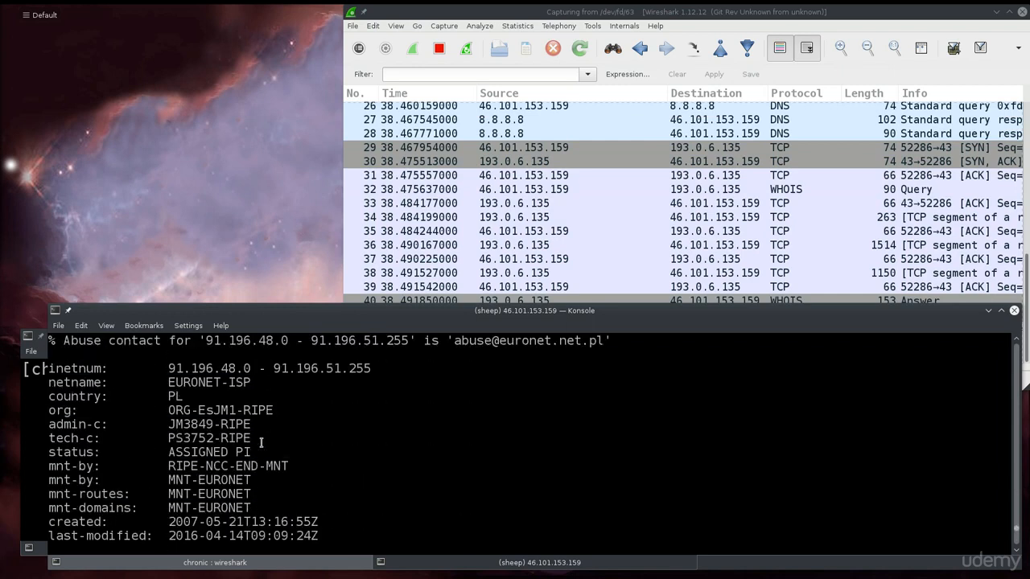
pyautogui.doubleClick(177, 396)
pyautogui.scroll(-2, 158, 433)
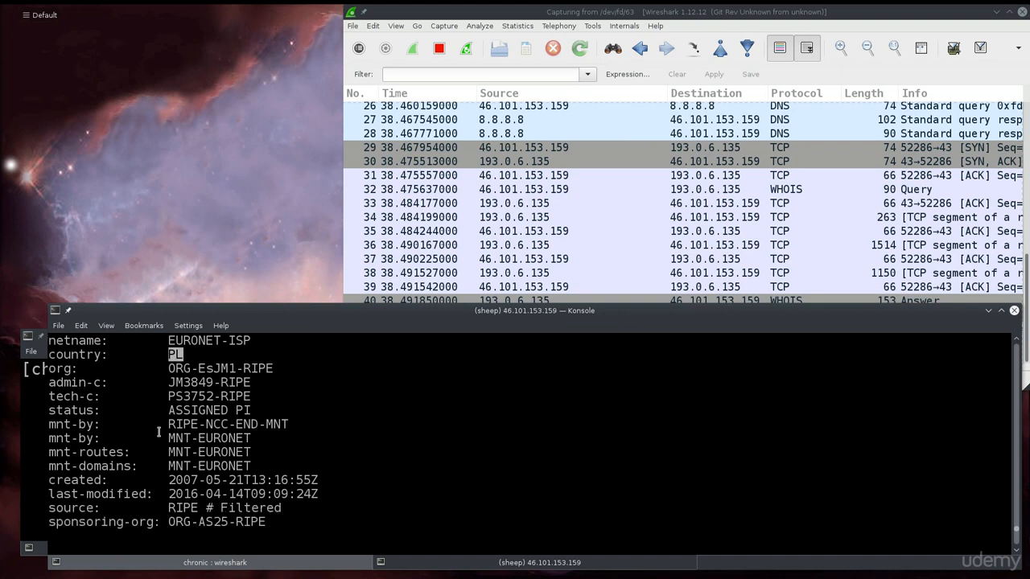
pyautogui.scroll(-3, 159, 433)
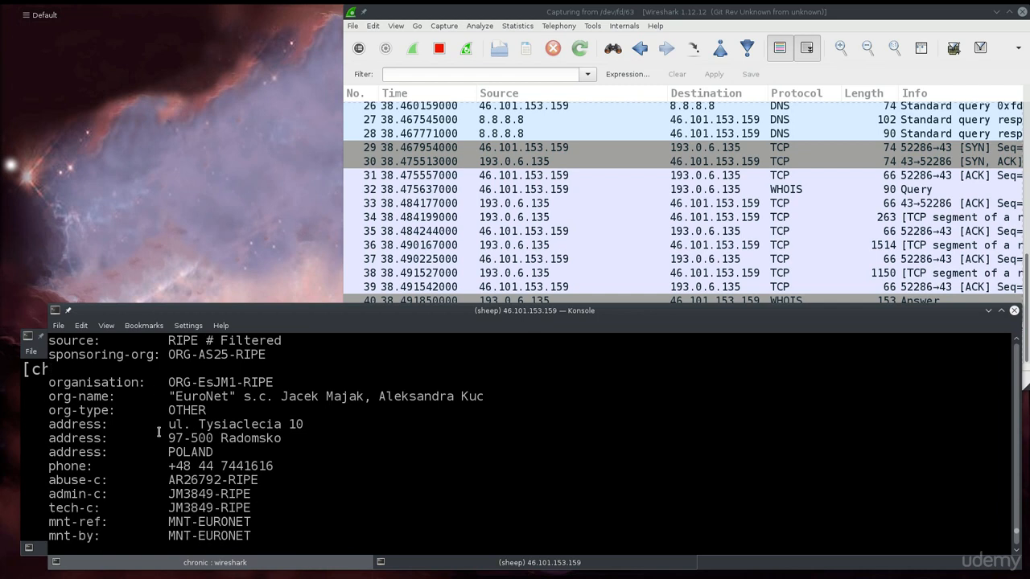
pyautogui.moveTo(167, 463); pyautogui.dragTo(300, 460)
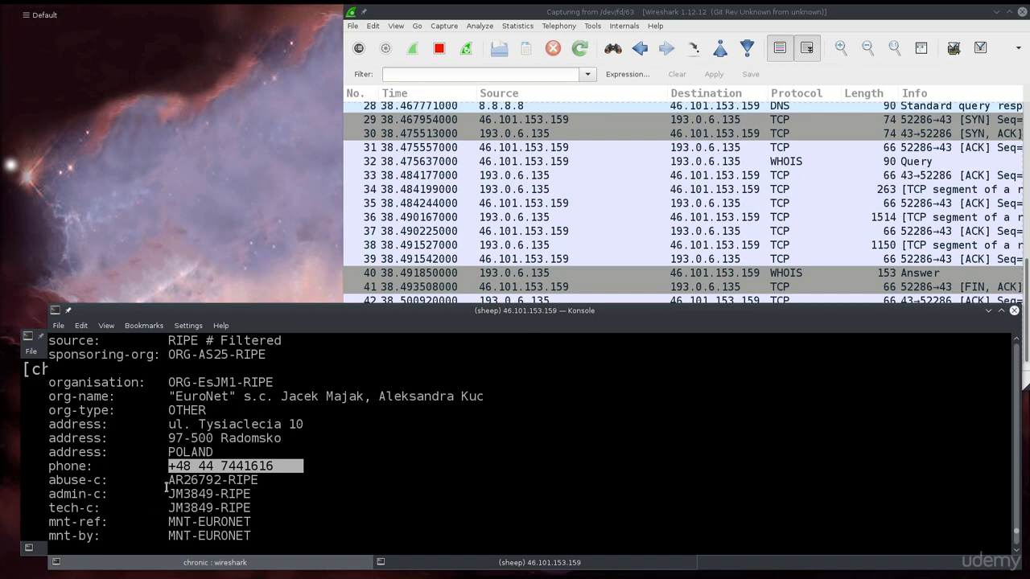
pyautogui.scroll(-2, 166, 487)
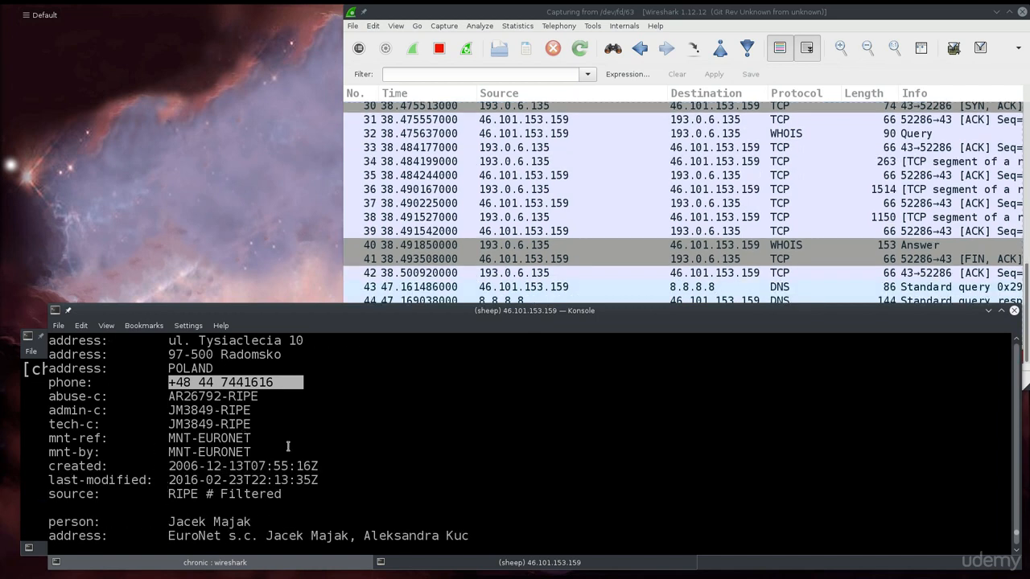
pyautogui.scroll(-3, 394, 436)
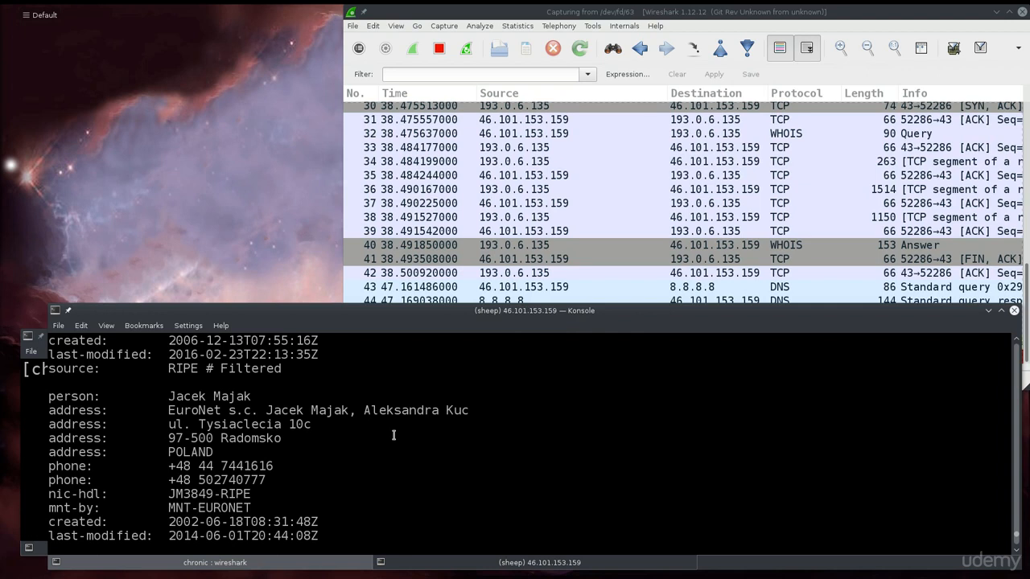
pyautogui.scroll(-5, 393, 435)
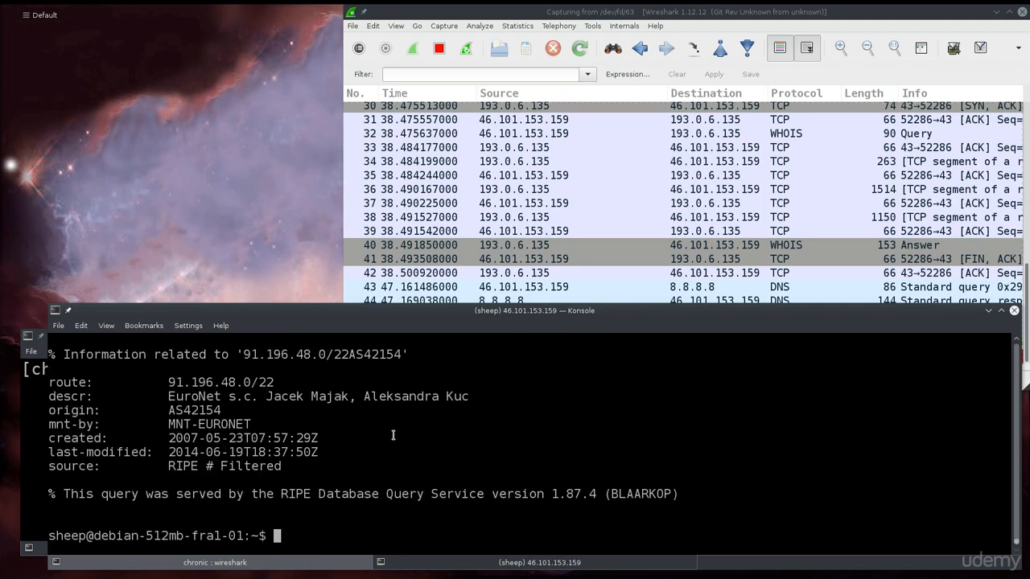
# Resize the Wireshark window to a wider, shorter shape above the terminal, and review the latest captured packets
pyautogui.click(397, 177)
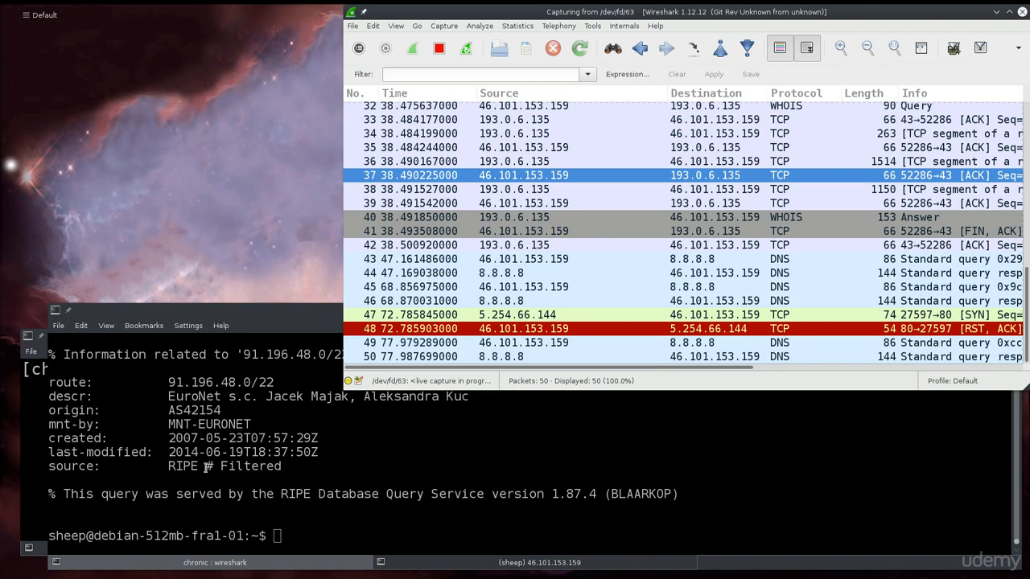
pyautogui.click(270, 566)
pyautogui.click(448, 569)
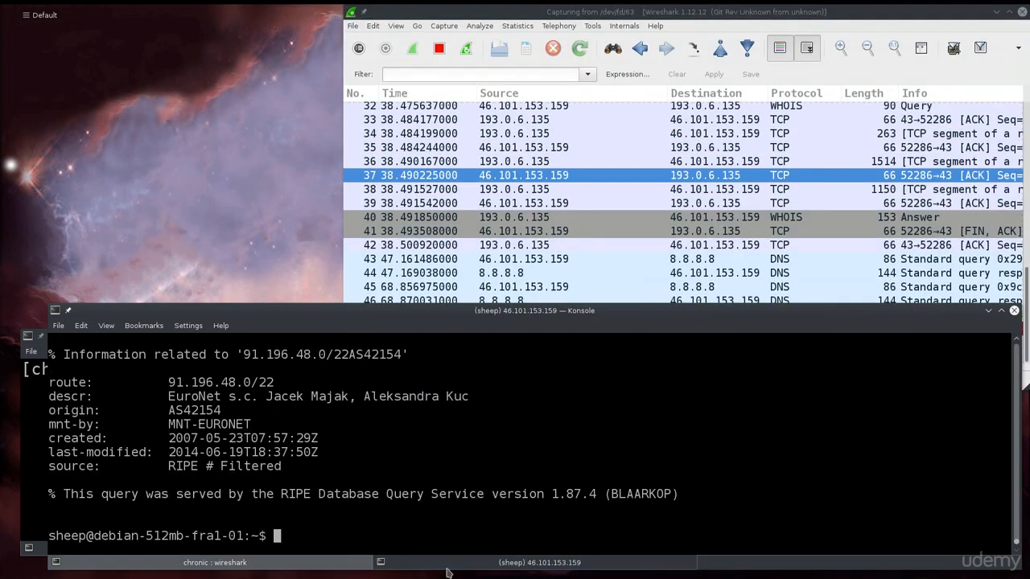
pyautogui.click(670, 181)
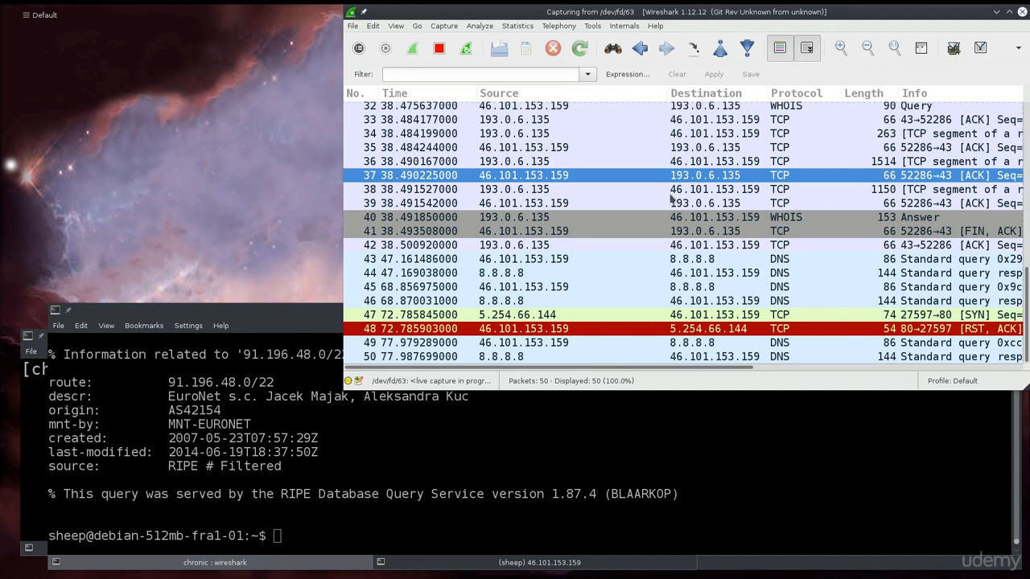
pyautogui.moveTo(343, 391); pyautogui.dragTo(50, 318)
pyautogui.scroll(-2, 474, 213)
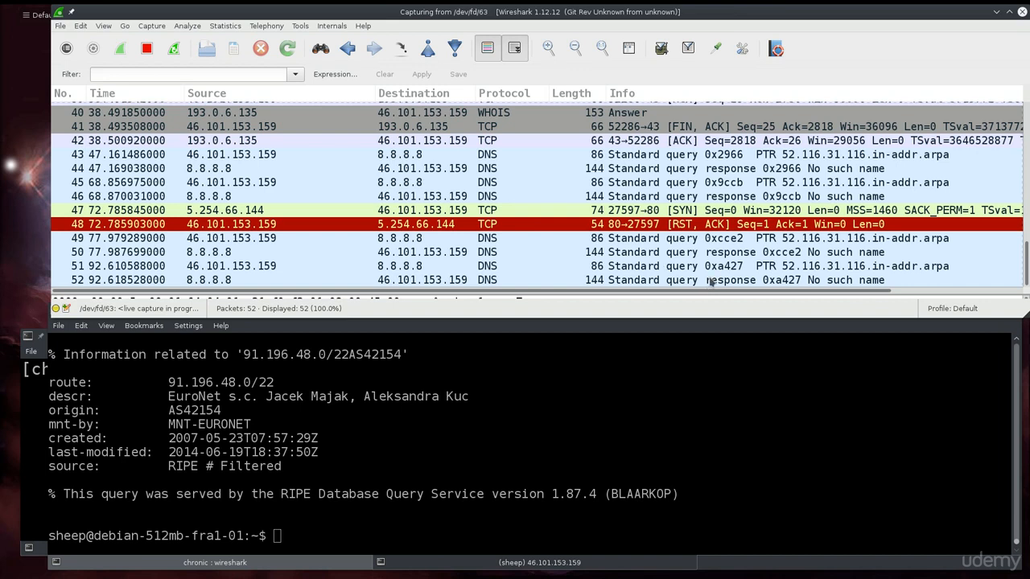
pyautogui.scroll(1, 624, 277)
pyautogui.scroll(-1, 619, 243)
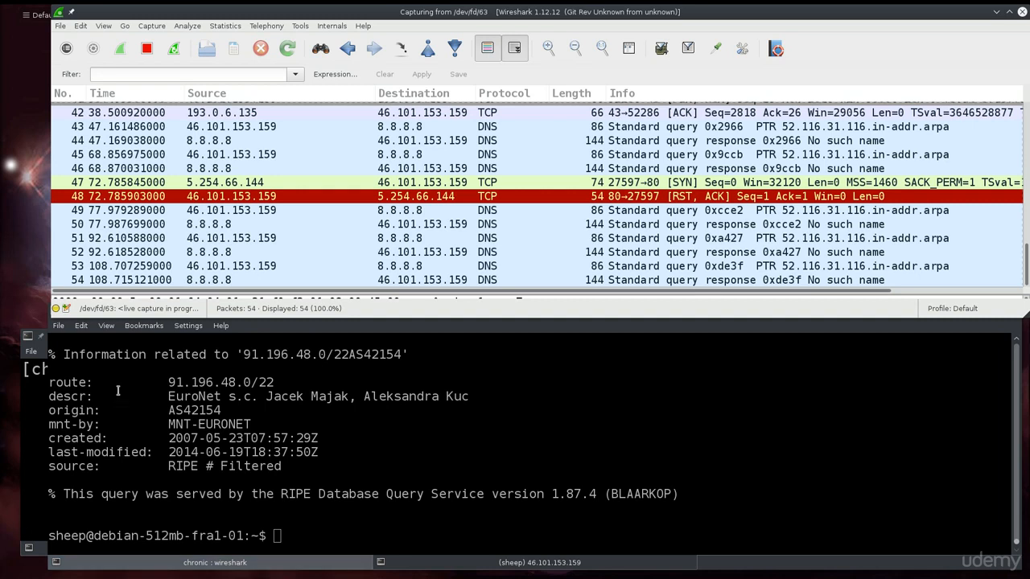
pyautogui.click(413, 473)
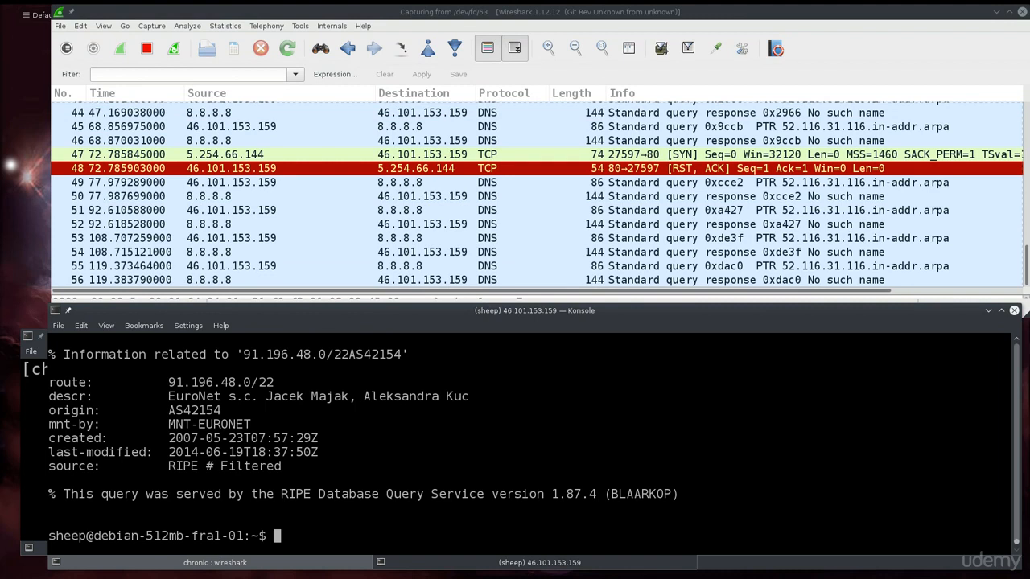
pyautogui.write('su')
pyautogui.press('Return')
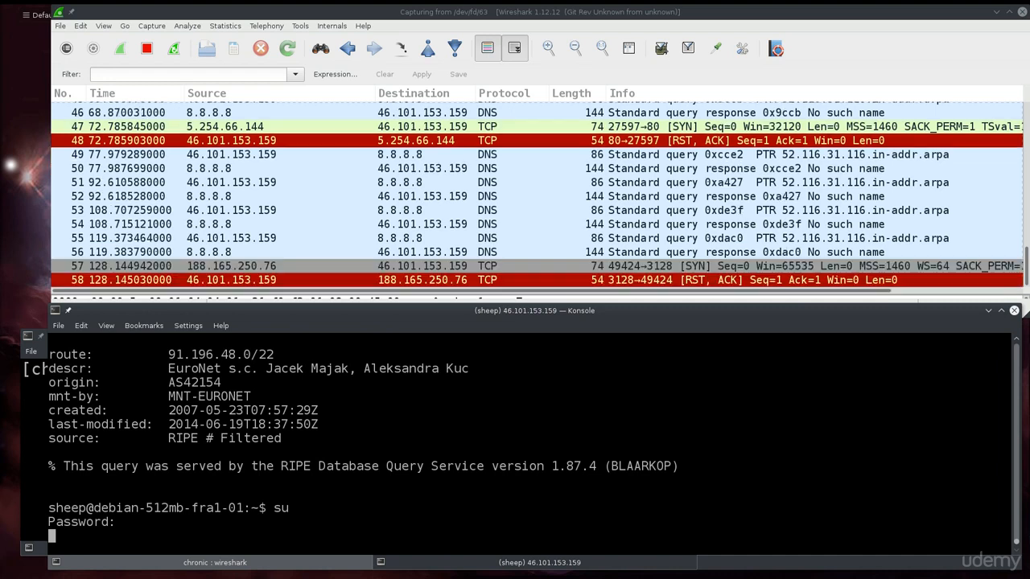
pyautogui.hotkey('ctrl', 'c')
pyautogui.hotkey('ctrl', 'c')
pyautogui.hotkey('ctrl', 'c')
# Switch the remote sheep session to the root account with su
pyautogui.write('su')
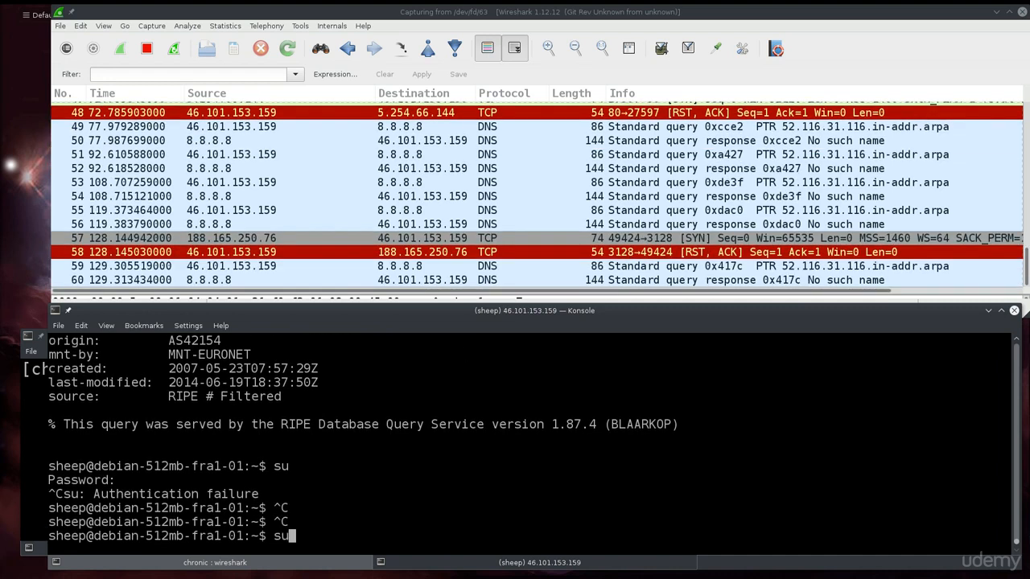
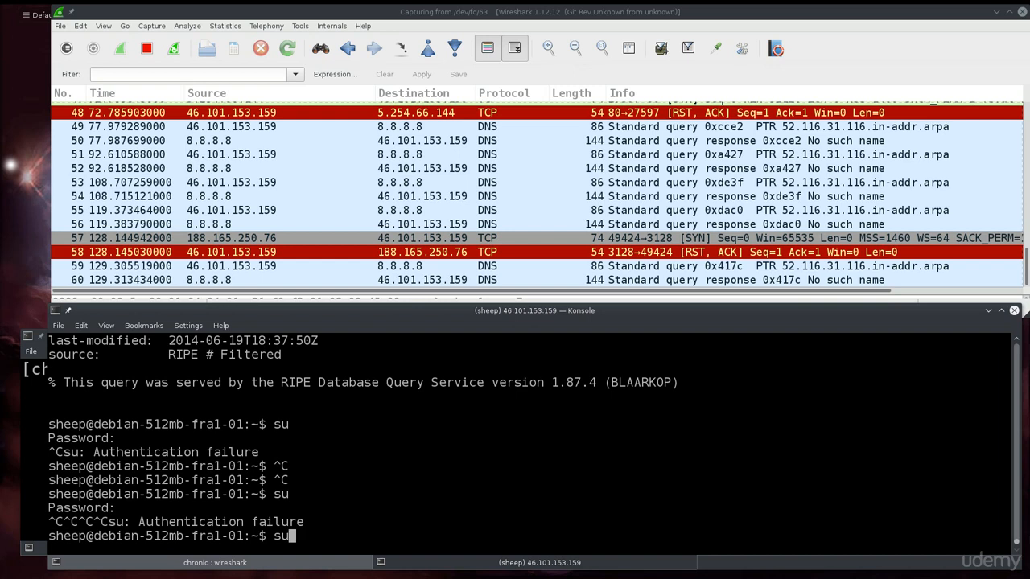
pyautogui.press('Return')
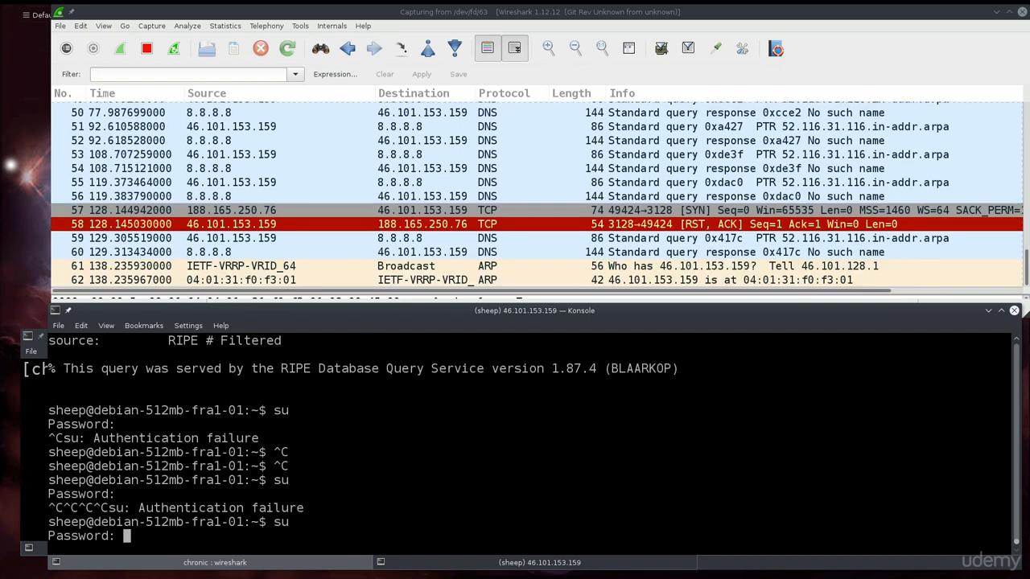
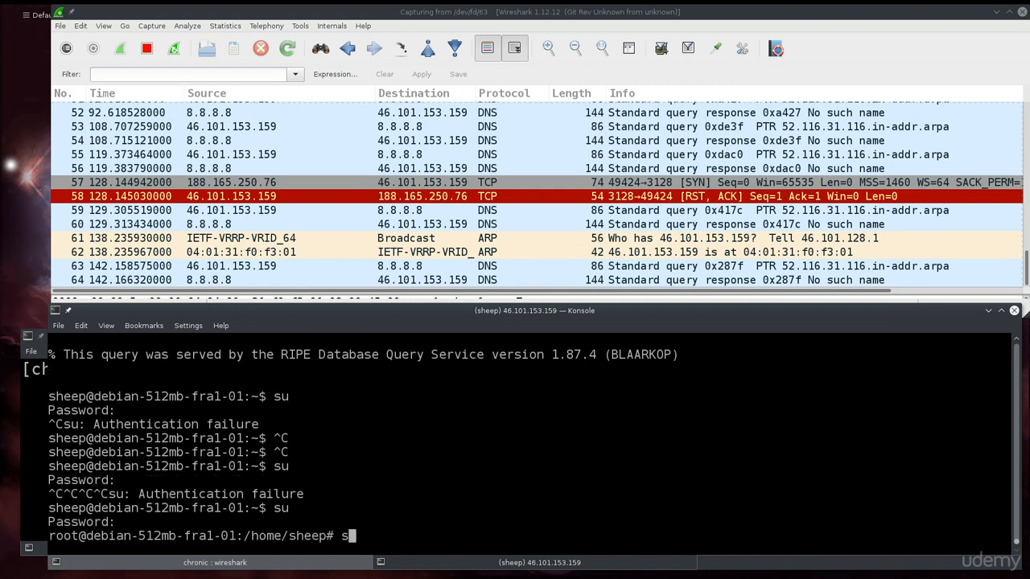
pyautogui.write('ystemctl start')
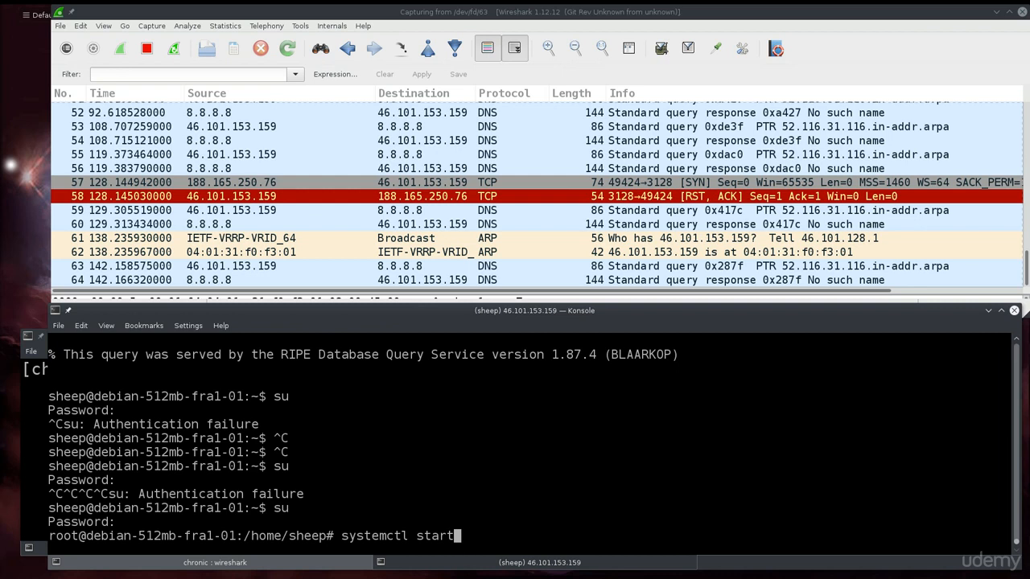
pyautogui.press('BackSpace')
pyautogui.press('BackSpace')
pyautogui.press('BackSpace')
pyautogui.press('BackSpace')
pyautogui.press('BackSpace')
pyautogui.press('BackSpace')
pyautogui.press('BackSpace')
pyautogui.press('BackSpace')
pyautogui.press('BackSpace')
pyautogui.press('BackSpace')
pyautogui.press('BackSpace')
pyautogui.press('BackSpace')
pyautogui.press('BackSpace')
pyautogui.press('BackSpace')
pyautogui.press('BackSpace')
pyautogui.write('i')
pyautogui.write('ptabl')
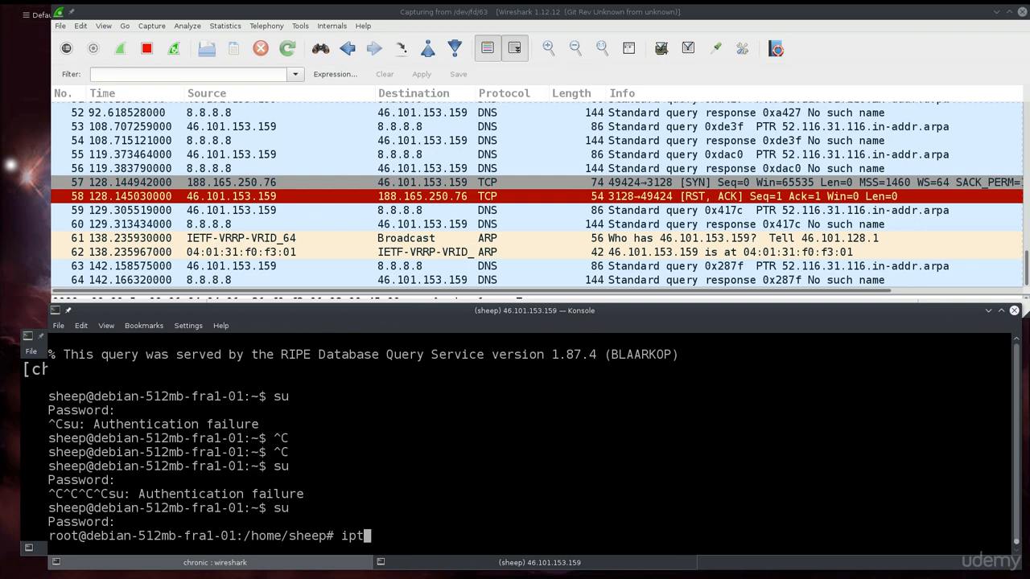
pyautogui.write('-F')
pyautogui.press('BackSpace')
pyautogui.press('BackSpace')
pyautogui.press('BackSpace')
pyautogui.press('BackSpace')
pyautogui.press('BackSpace')
pyautogui.press('BackSpace')
pyautogui.press('BackSpace')
pyautogui.press('BackSpace')
pyautogui.press('BackSpace')
pyautogui.press('BackSpace')
pyautogui.press('BackSpace')
# Start squid3.service with systemctl in the remote root session
pyautogui.write('s')
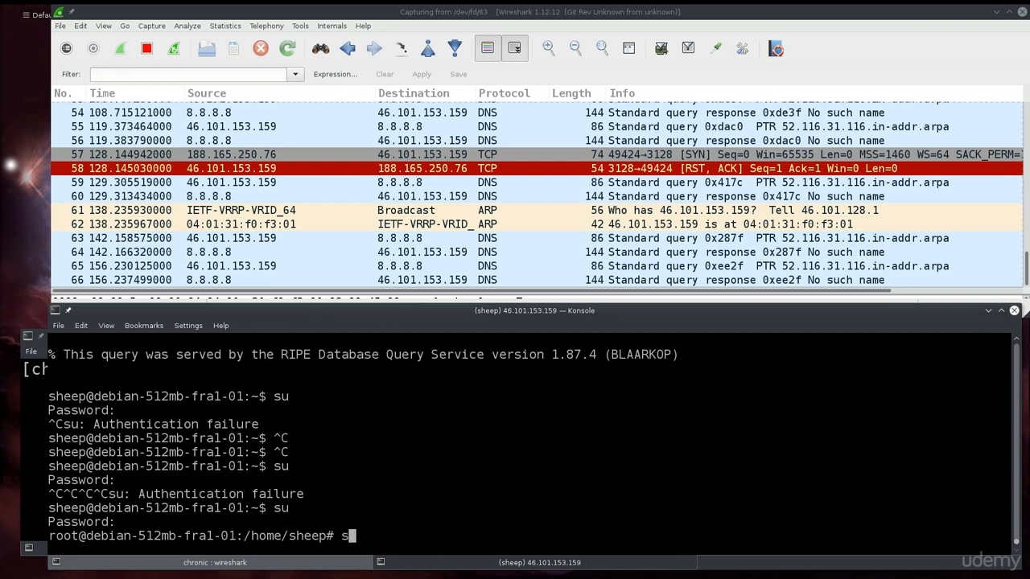
pyautogui.write('ystemctl start squi')
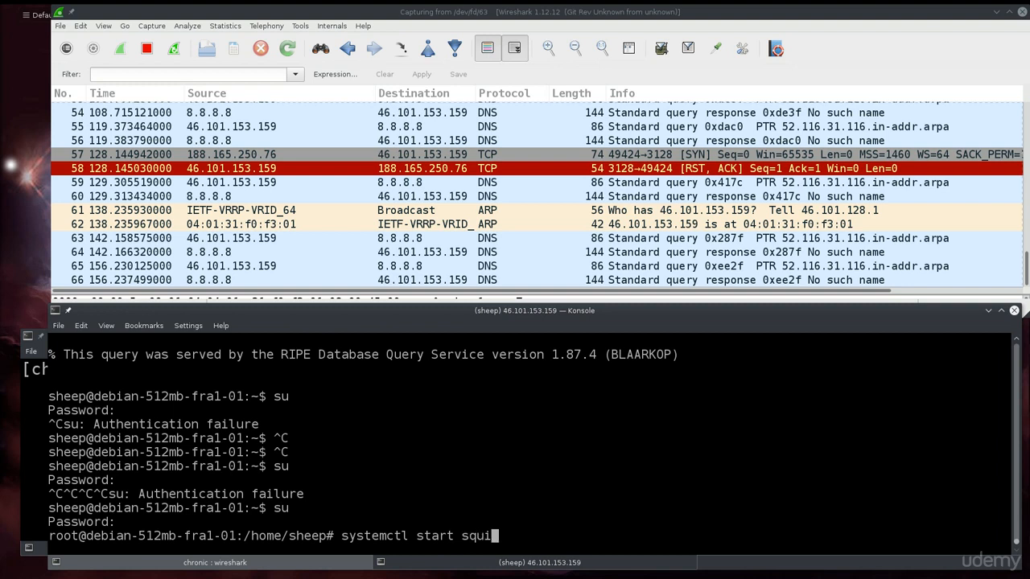
pyautogui.press('Tab')
pyautogui.press('Return')
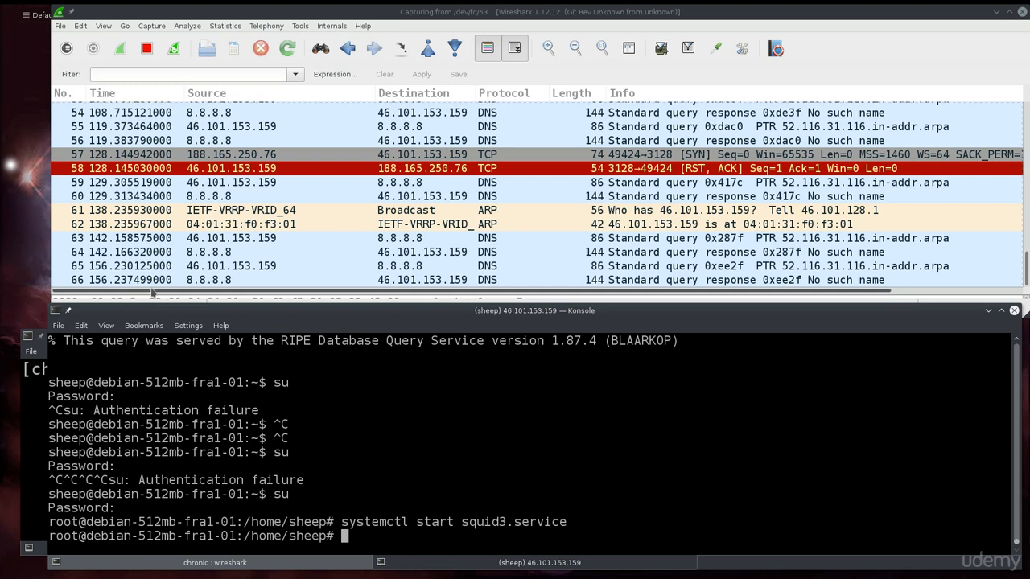
# Move the local Proxy terminal below the packet list, view the proxy entries in /etc/proxychains.conf with vim, and quit without editing
pyautogui.click(32, 453)
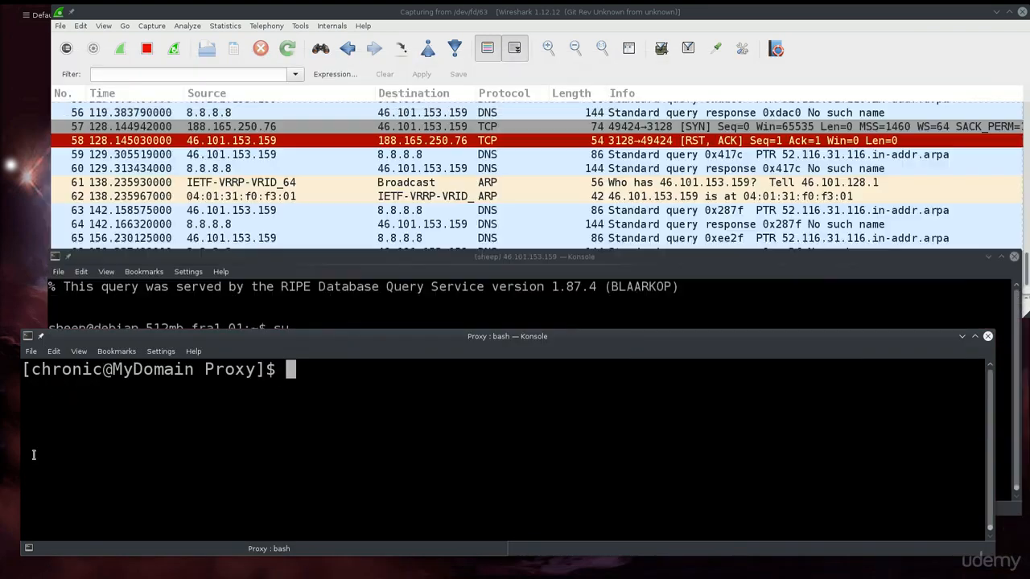
pyautogui.moveTo(341, 368); pyautogui.dragTo(390, 395)
pyautogui.write('vim /')
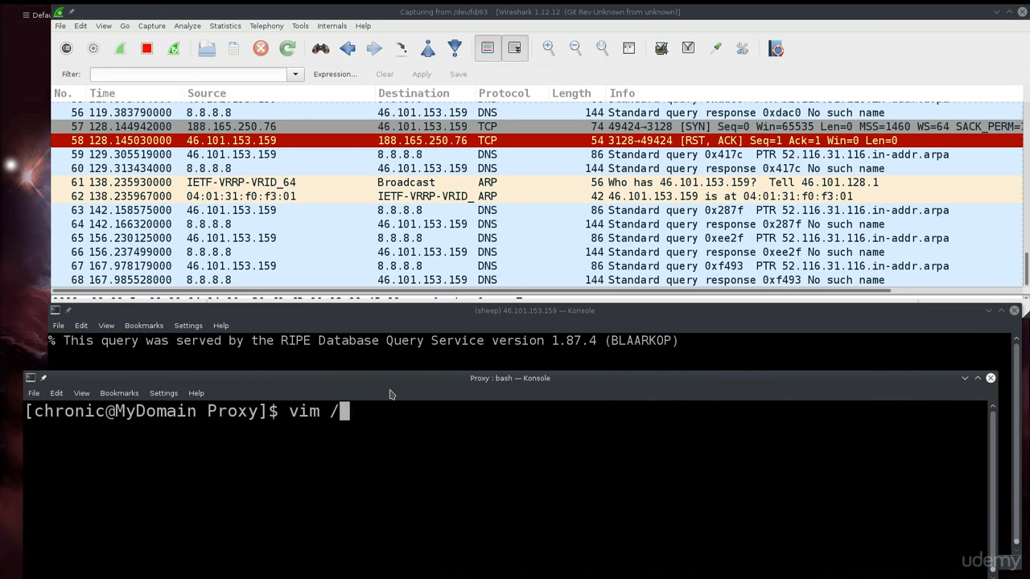
pyautogui.write('etc/p')
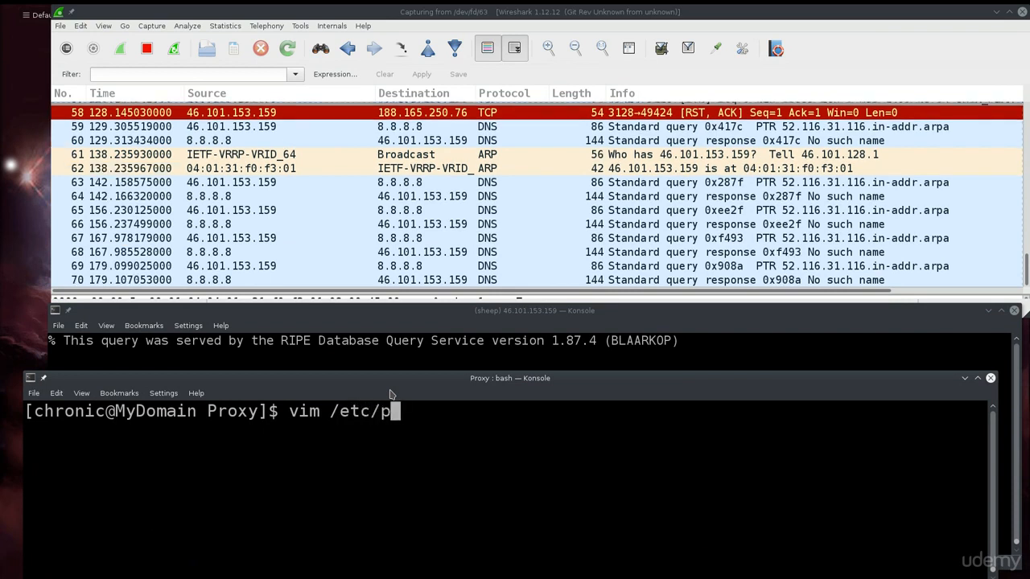
pyautogui.write('rocychains.conf')
pyautogui.press('Return')
pyautogui.write(':')
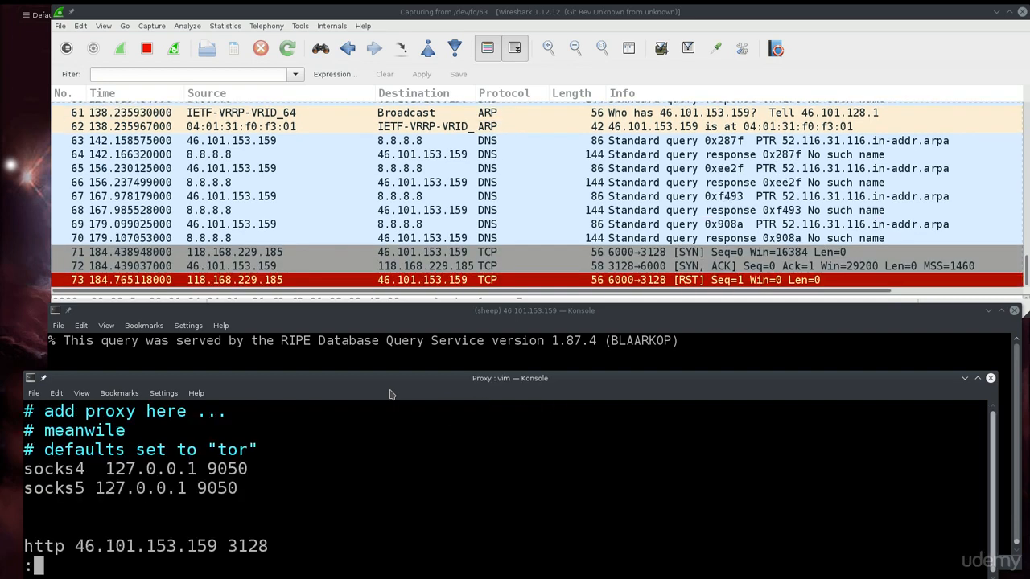
pyautogui.write('q')
pyautogui.press('Return')
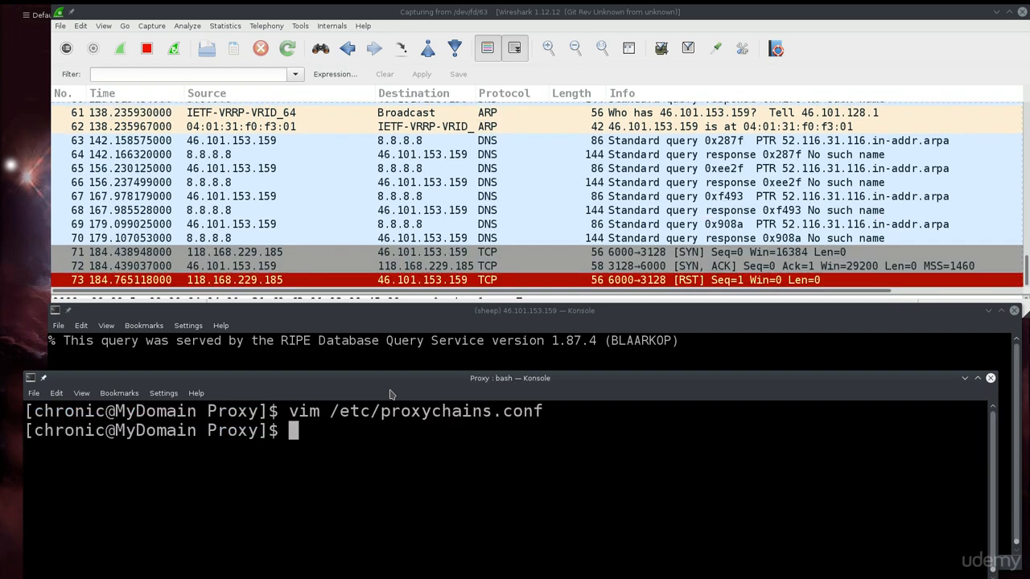
pyautogui.write('firefox')
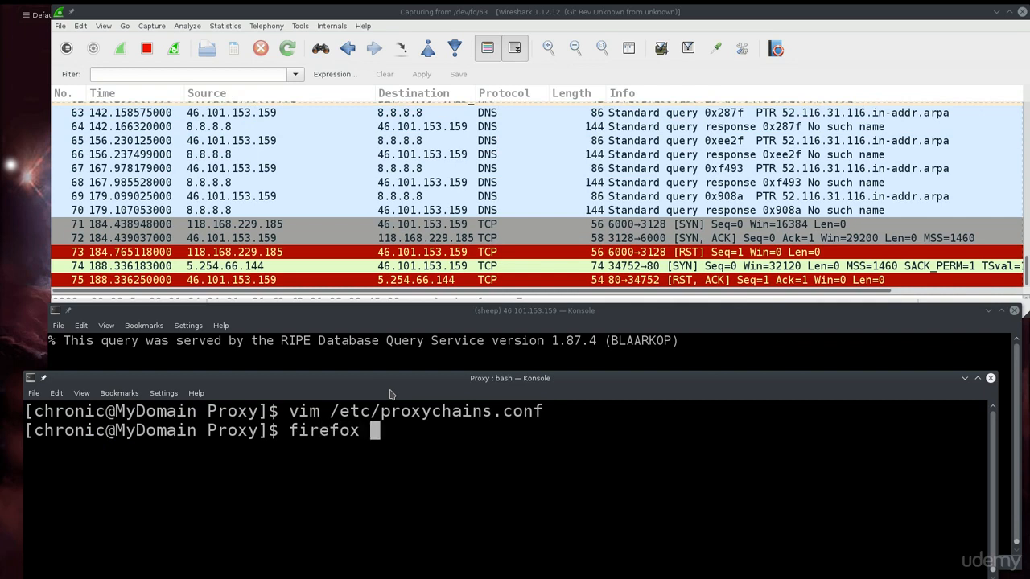
pyautogui.press('BackSpace')
pyautogui.press('BackSpace')
pyautogui.press('BackSpace')
pyautogui.press('BackSpace')
pyautogui.press('BackSpace')
pyautogui.press('BackSpace')
pyautogui.press('BackSpace')
pyautogui.press('BackSpace')
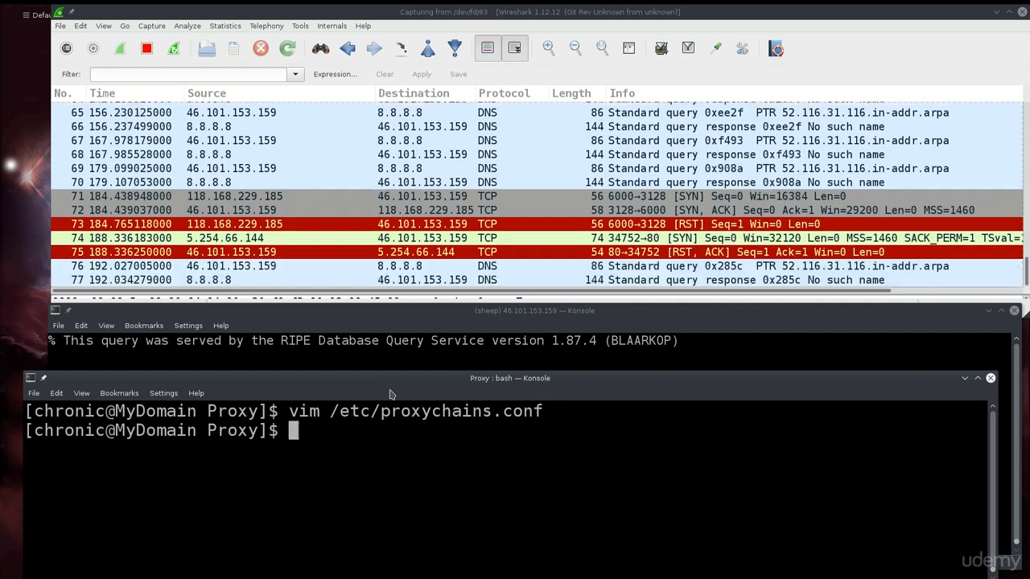
# Try to launch Firefox through the proxy with the command proxychains firefox
pyautogui.write('proxych')
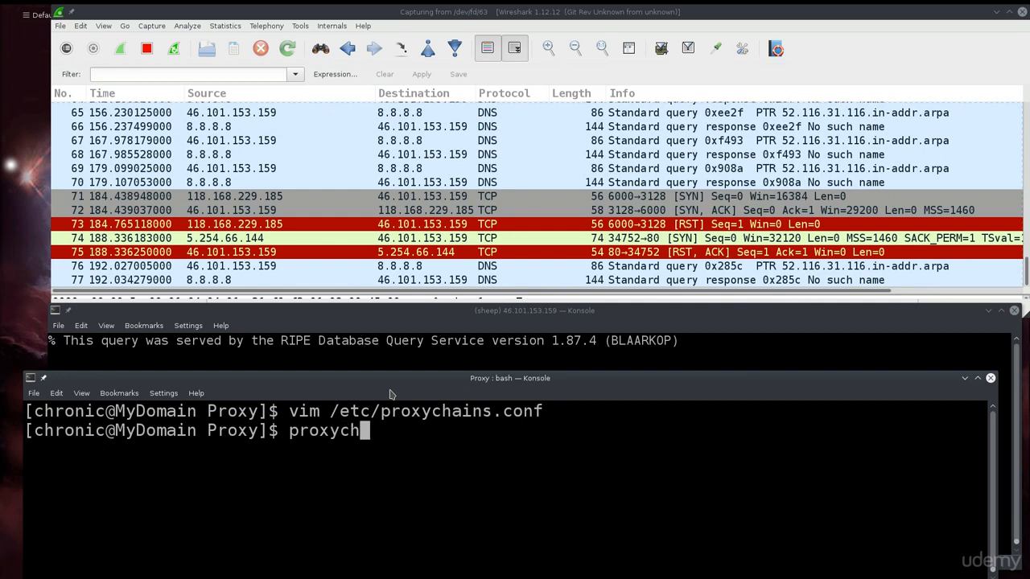
pyautogui.write('ains firefox')
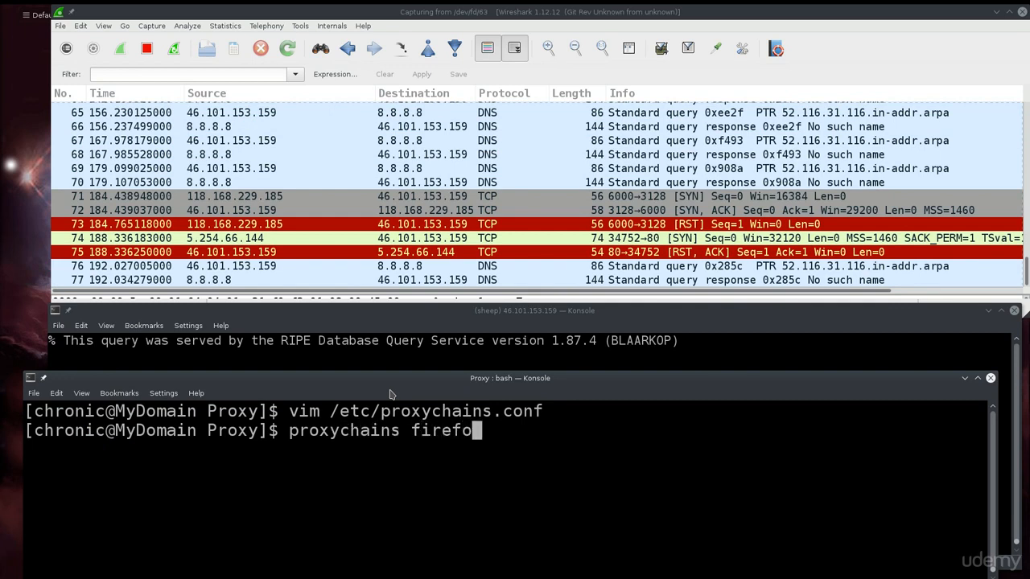
pyautogui.press('Return')
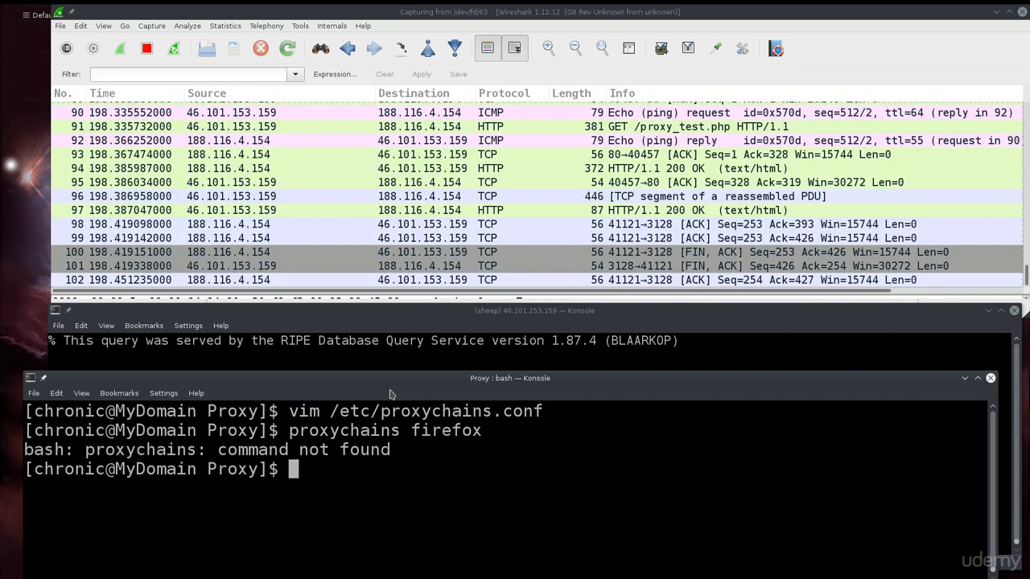
# Launch Firefox through the proxy by running proxychains4 firefox in the local terminal
pyautogui.write('prox')
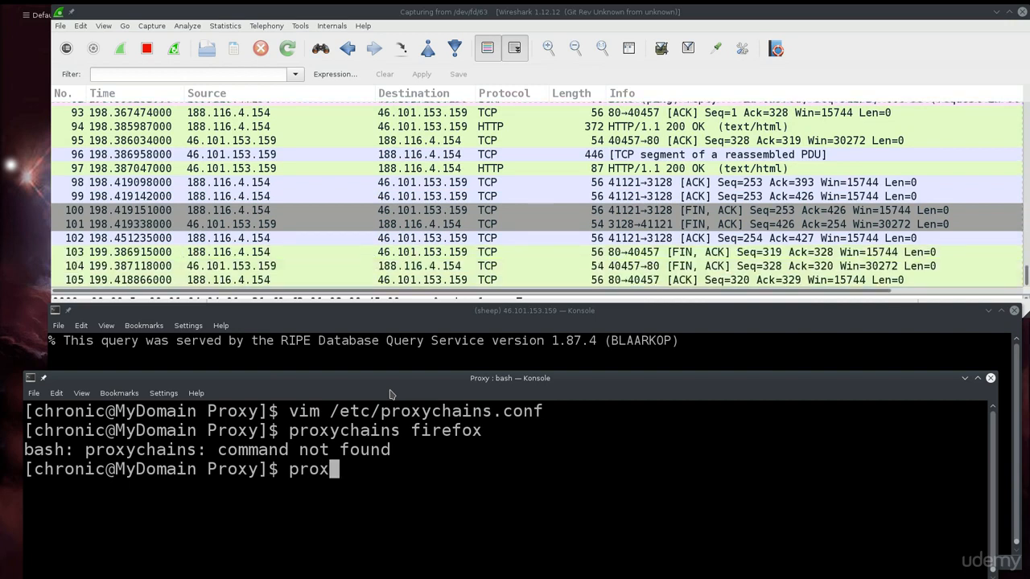
pyautogui.write('ychains4 fire')
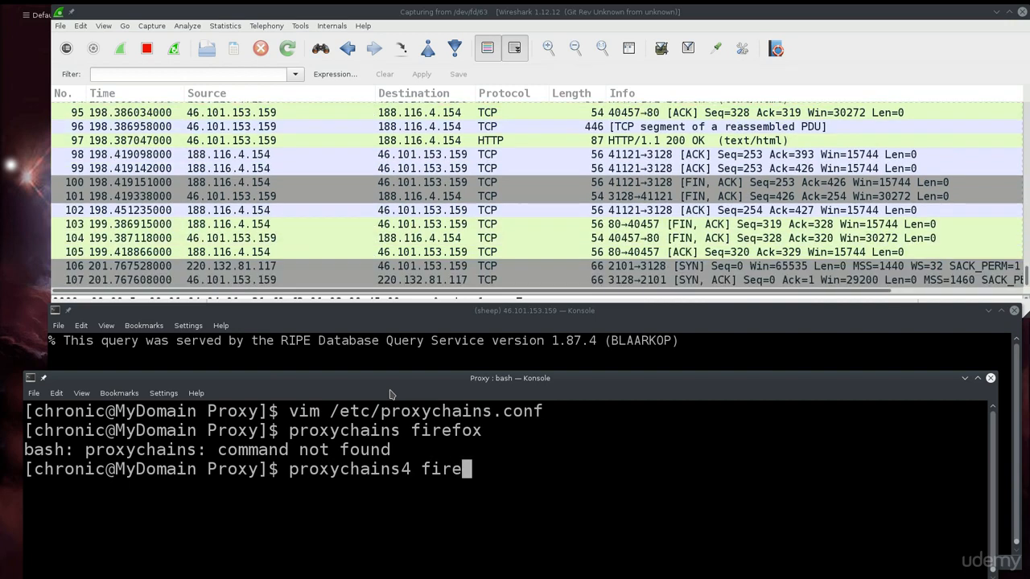
pyautogui.write('fox')
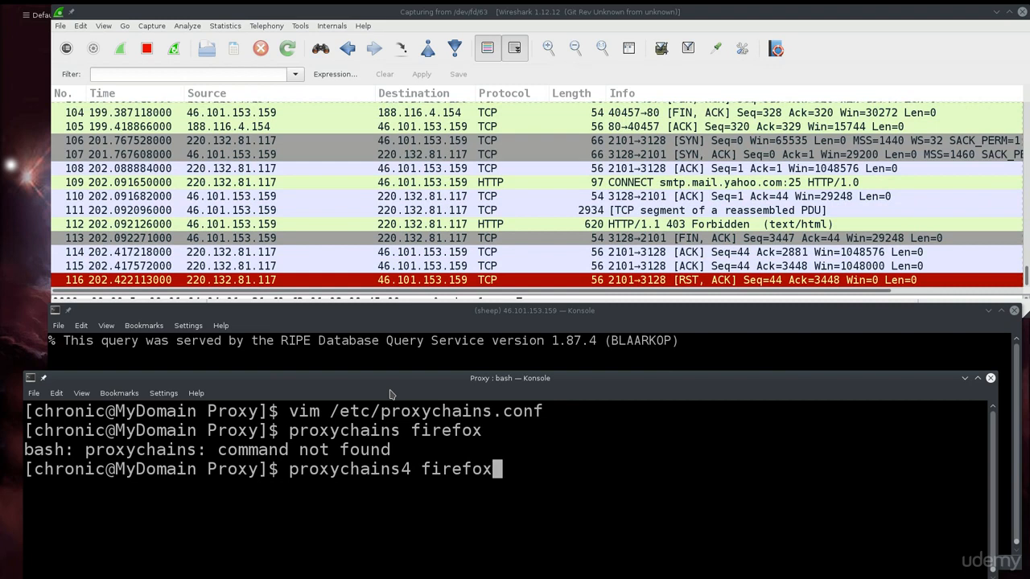
pyautogui.press('Return')
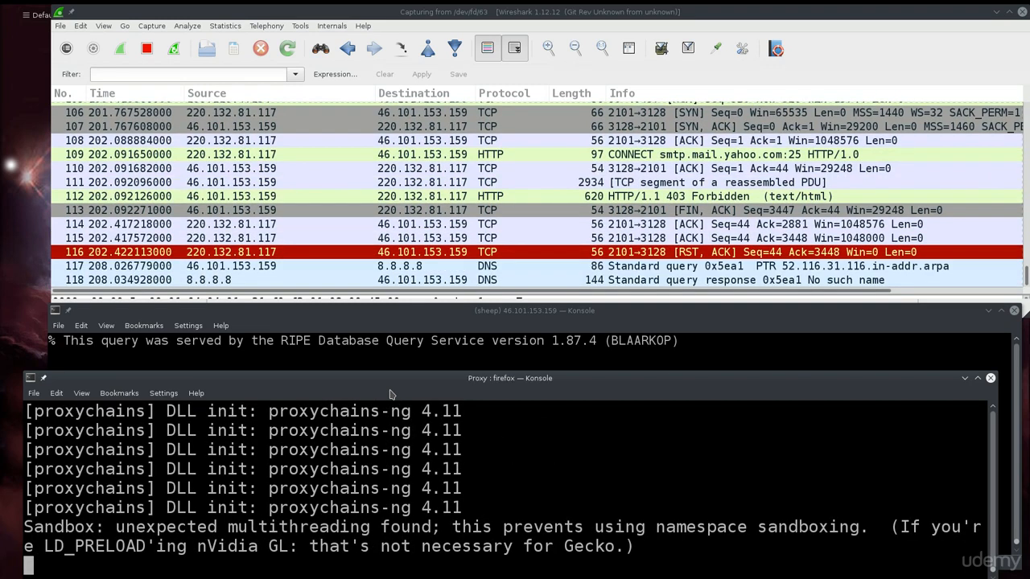
# Rearrange the local terminal and Firefox windows to uncover the packet list, and bring Wireshark to the front
pyautogui.moveTo(477, 381); pyautogui.dragTo(454, 321)
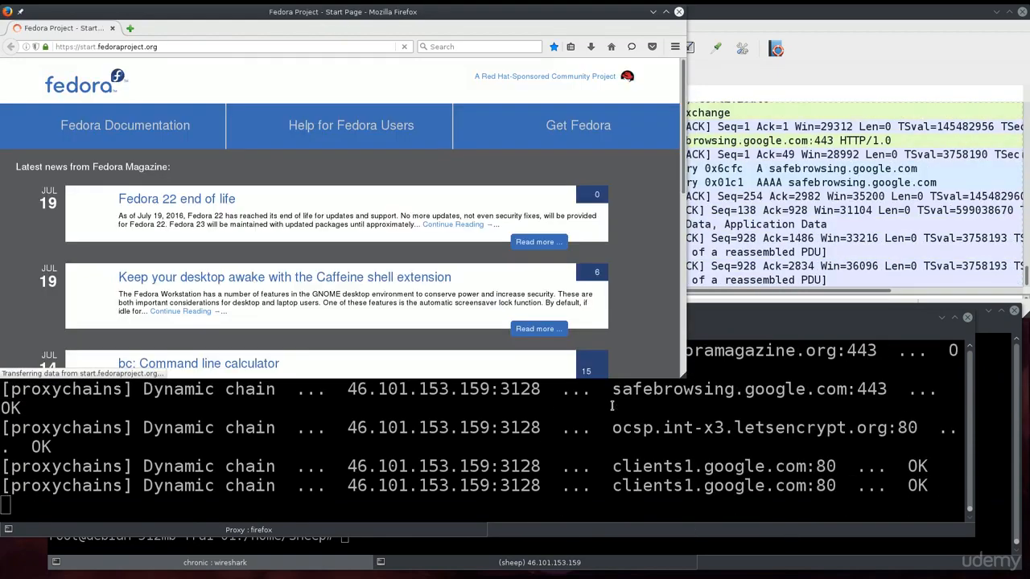
pyautogui.moveTo(405, 14); pyautogui.dragTo(561, 245)
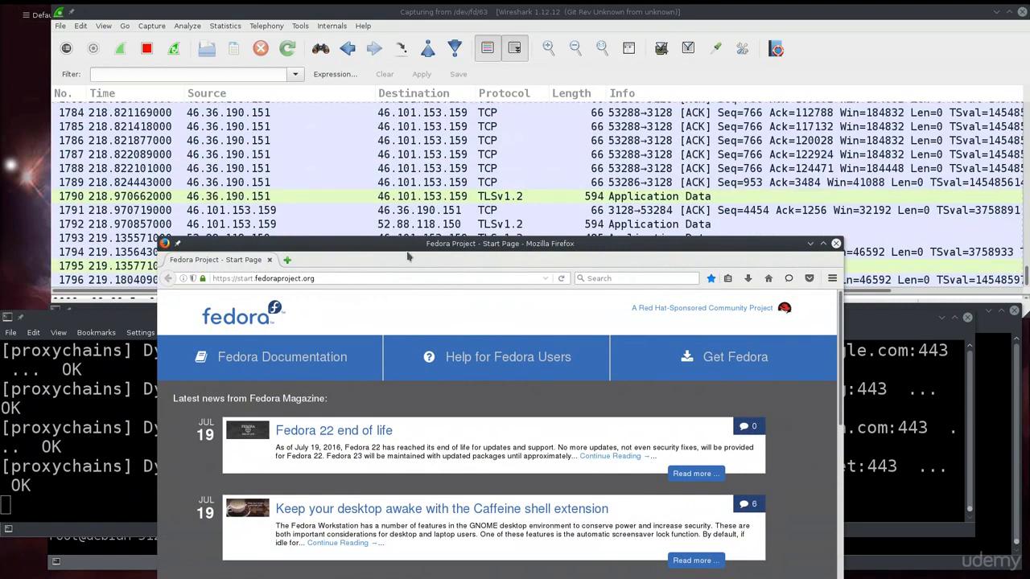
pyautogui.moveTo(467, 241); pyautogui.dragTo(327, 282)
pyautogui.click(396, 158)
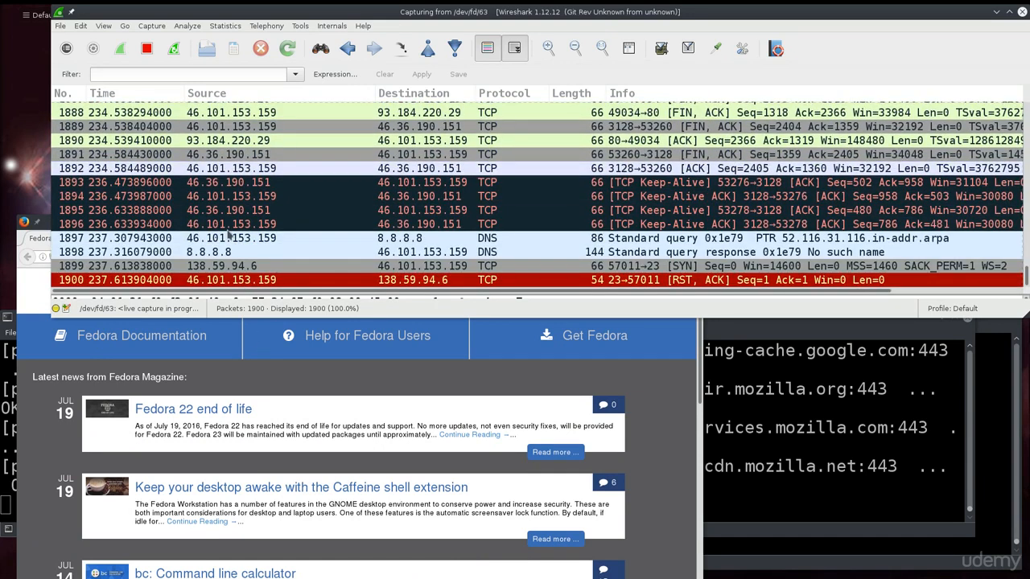
# Maximize the Wireshark window and enlarge the packet list by shrinking the packet details area
pyautogui.click(224, 74)
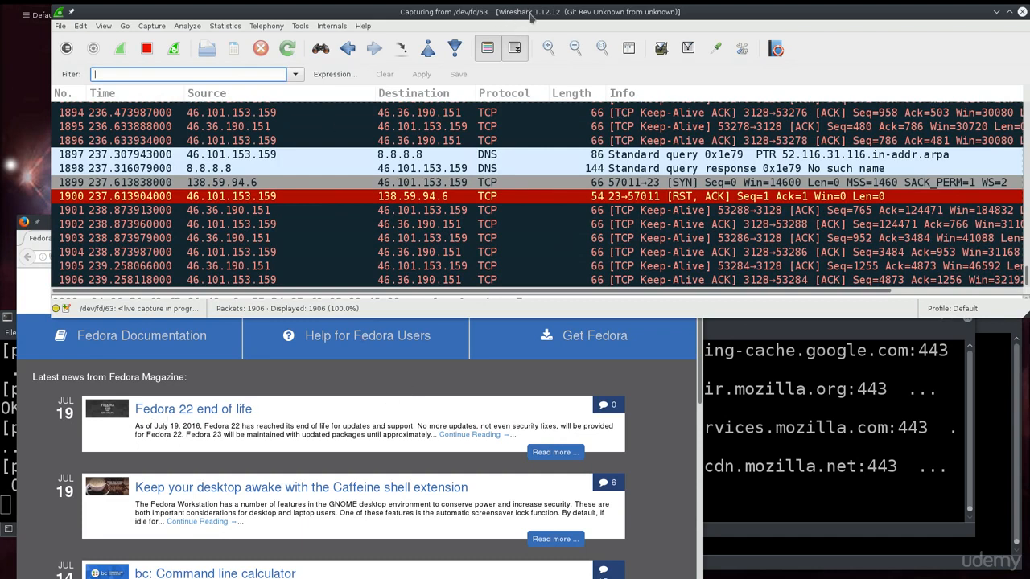
pyautogui.doubleClick(531, 16)
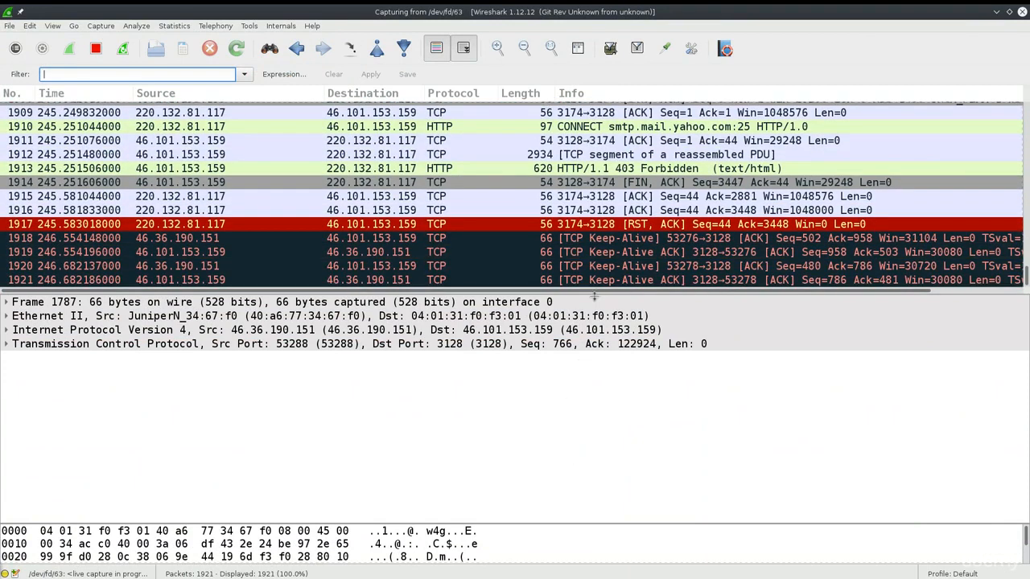
pyautogui.moveTo(594, 296); pyautogui.dragTo(594, 431)
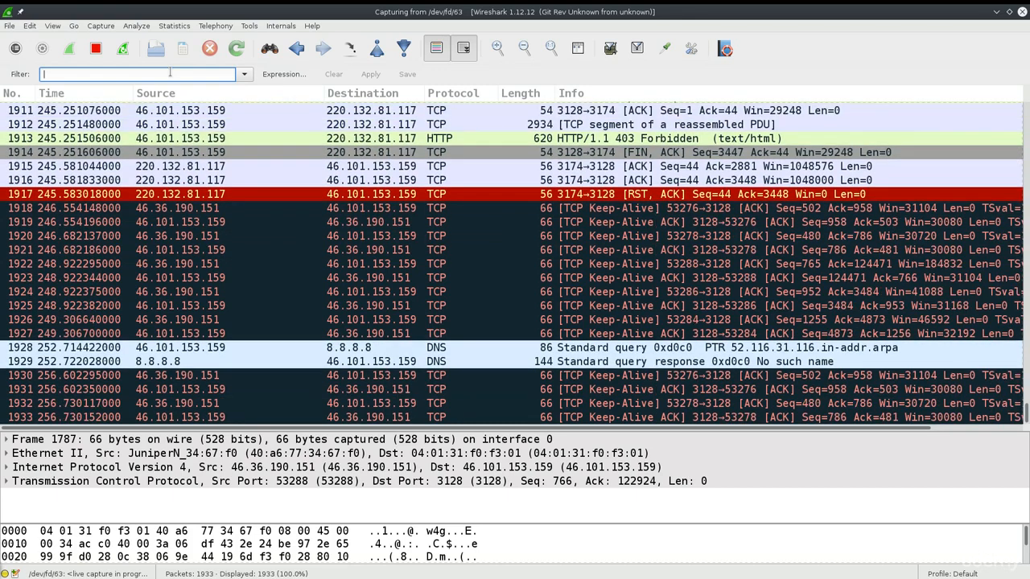
# Enter the display filter expression tcp.port == 80 || tcp.port == 443 without applying it
pyautogui.write('tcp')
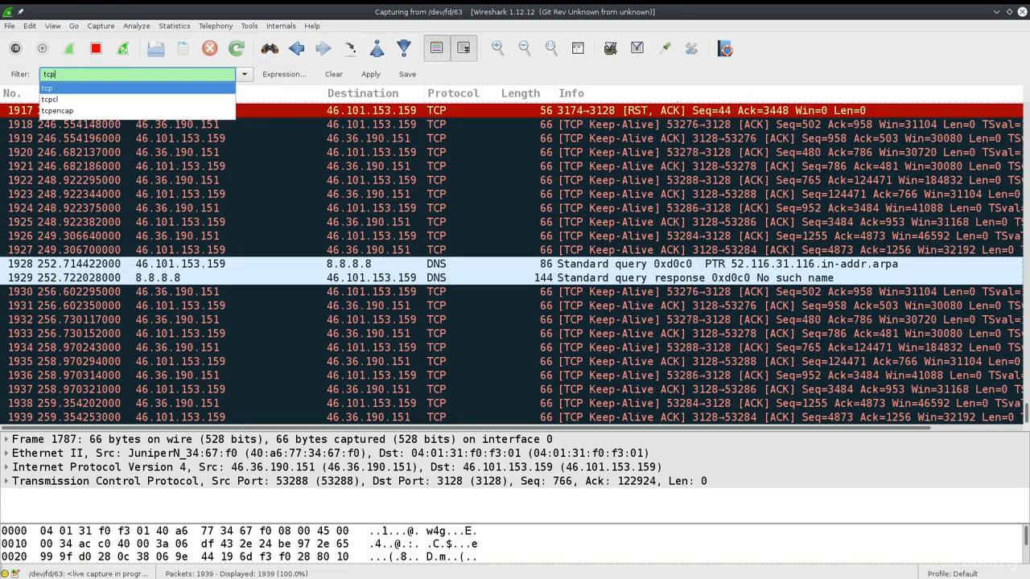
pyautogui.write('.port')
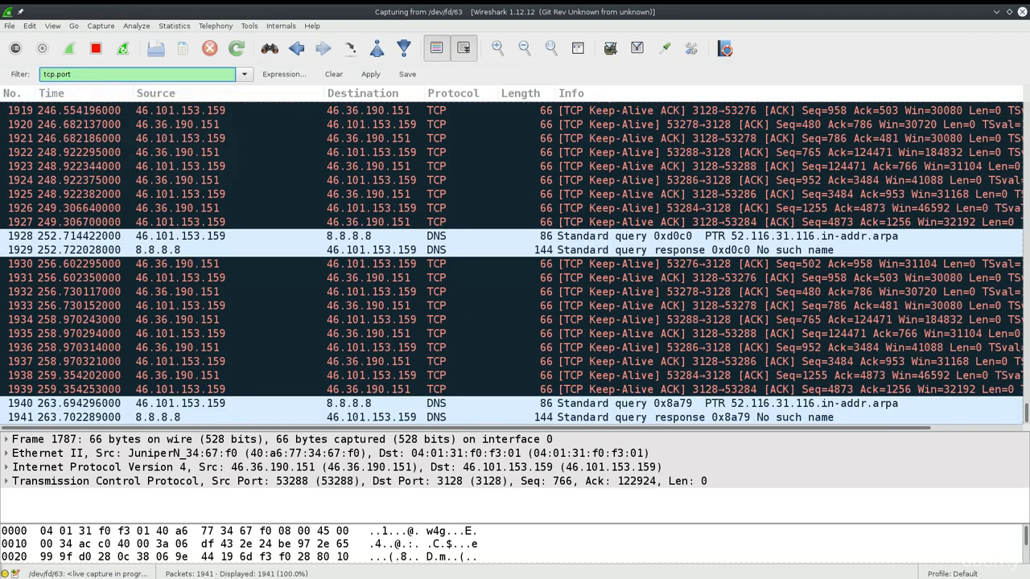
pyautogui.write(' == ')
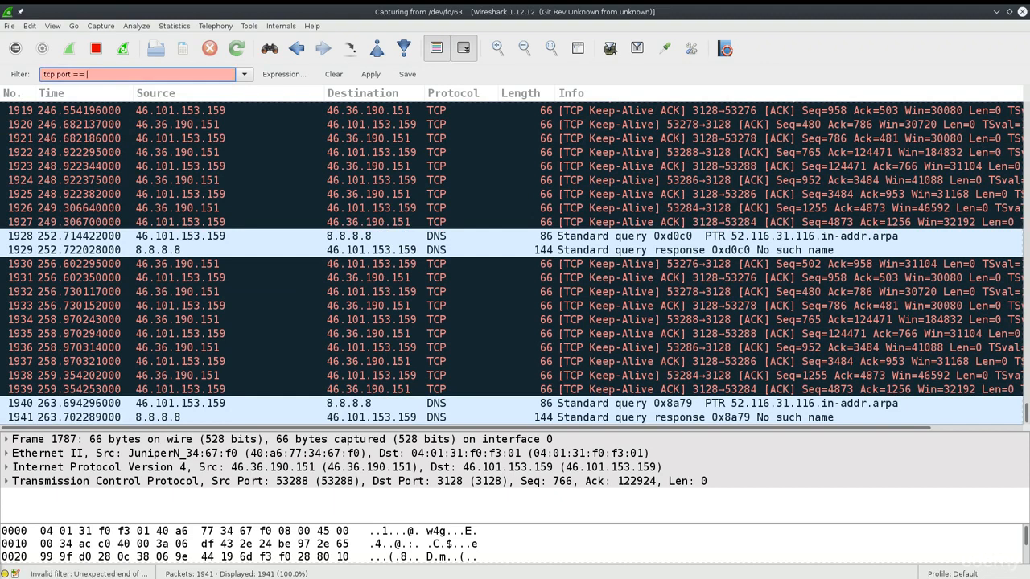
pyautogui.write('80')
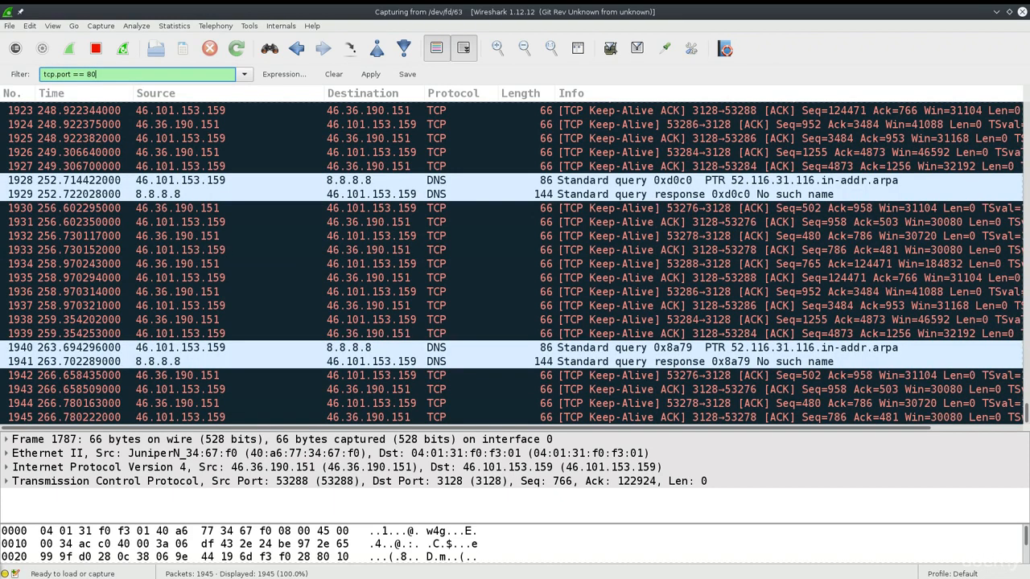
pyautogui.write(' || tcp.port')
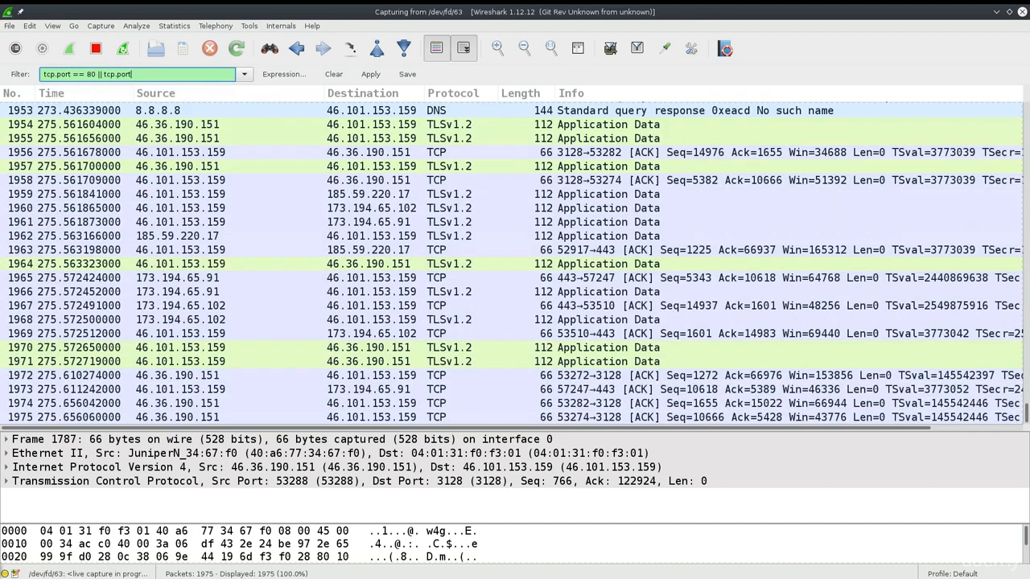
pyautogui.write(' 443')
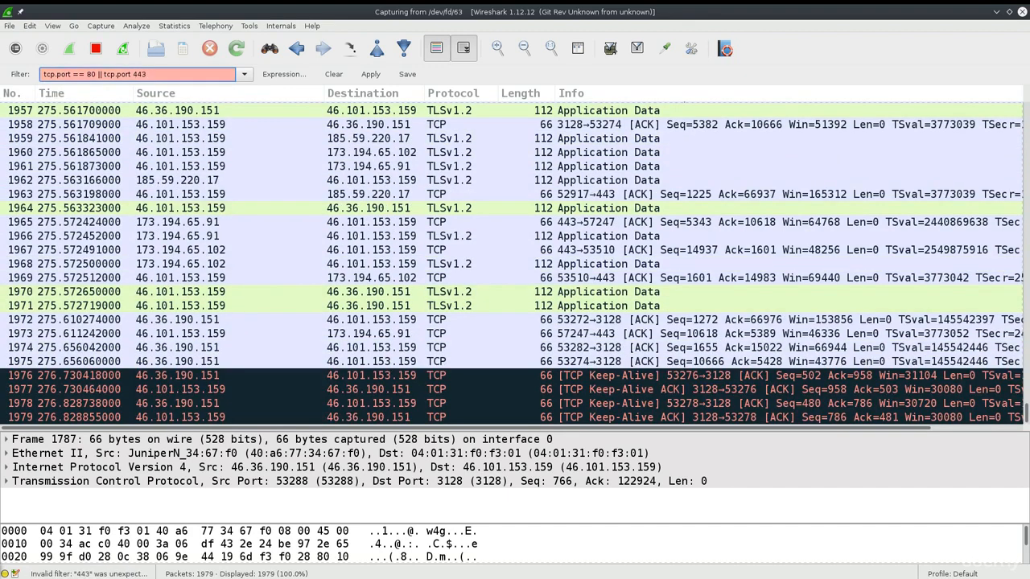
pyautogui.press('BackSpace')
pyautogui.press('BackSpace')
pyautogui.press('BackSpace')
pyautogui.write('== ')
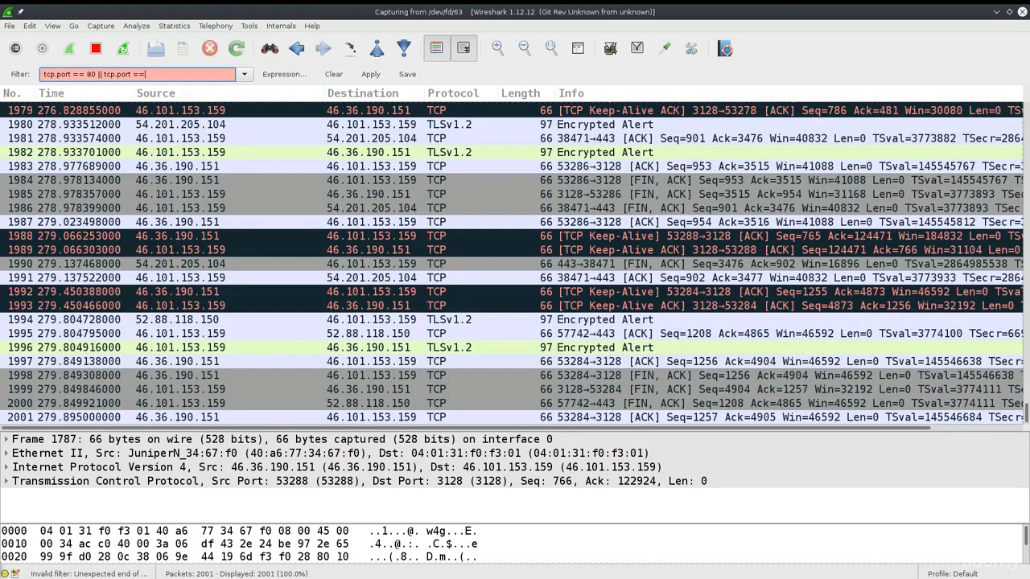
pyautogui.write('443')
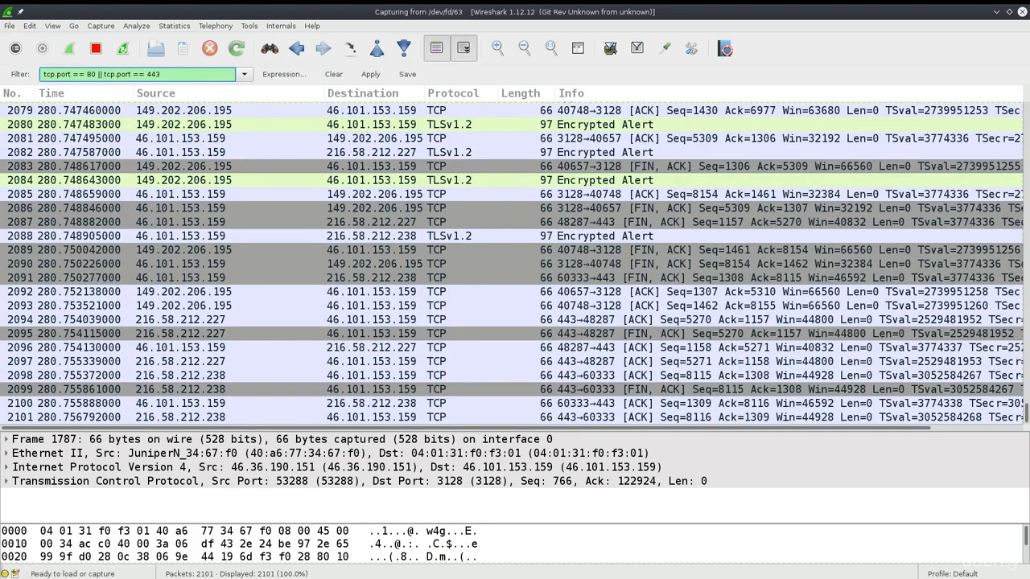
# Wrap the two port conditions of the display filter in parentheses and append && after them
pyautogui.write(' &&')
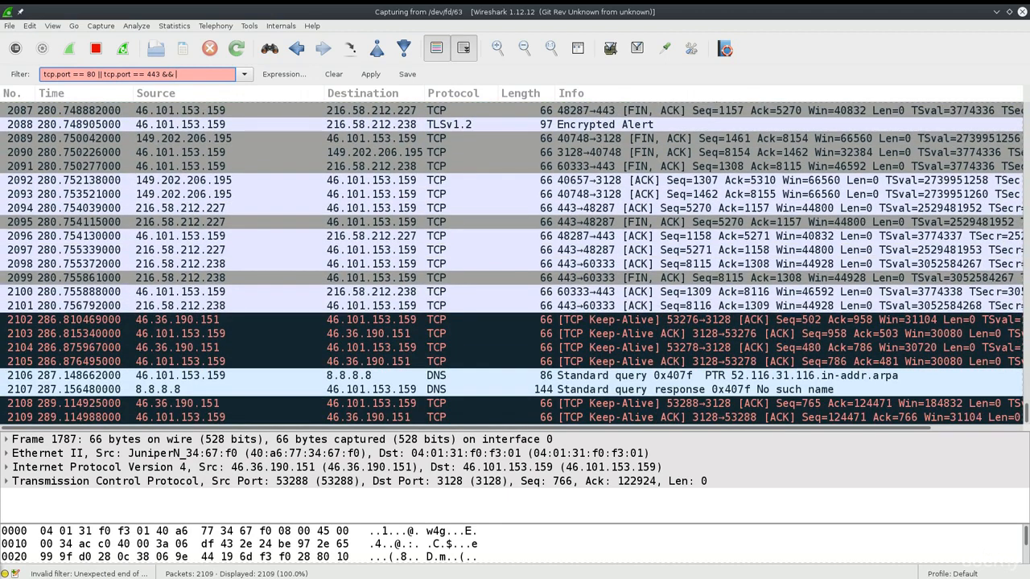
pyautogui.press('Left')
pyautogui.write(')')
pyautogui.click(45, 74)
pyautogui.write('(')
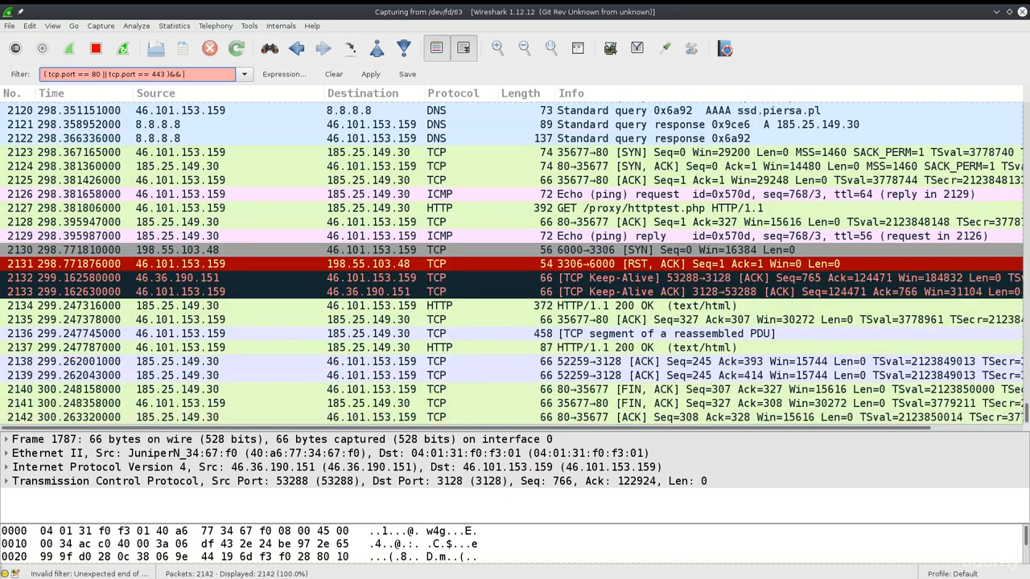
pyautogui.press('BackSpace')
pyautogui.press('BackSpace')
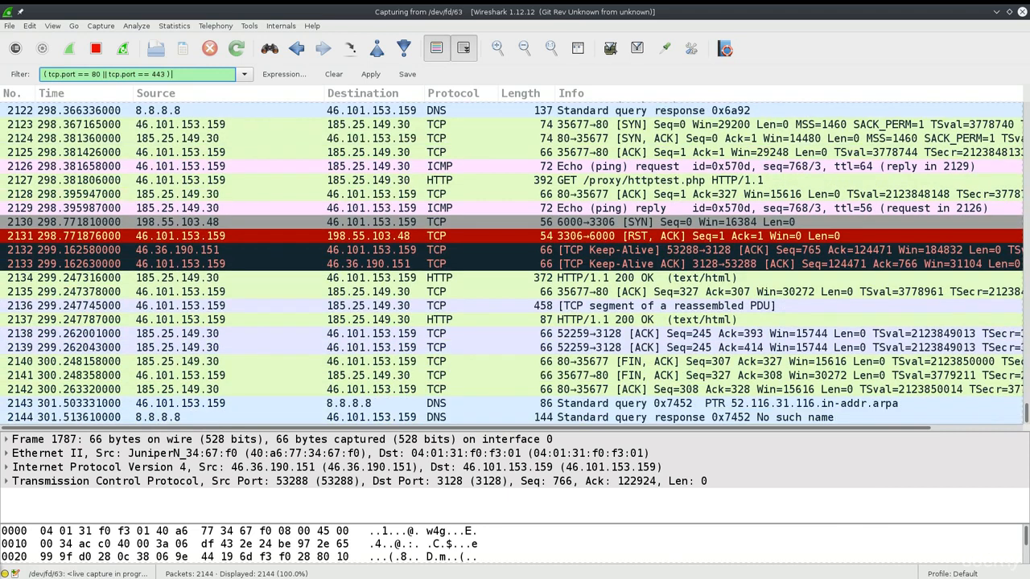
pyautogui.write('&&')
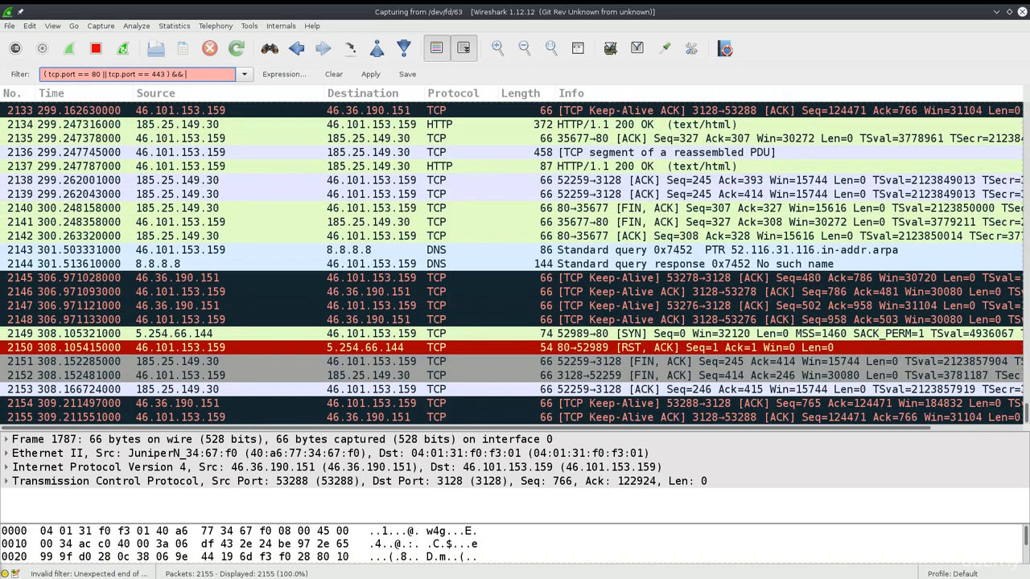
pyautogui.write('src')
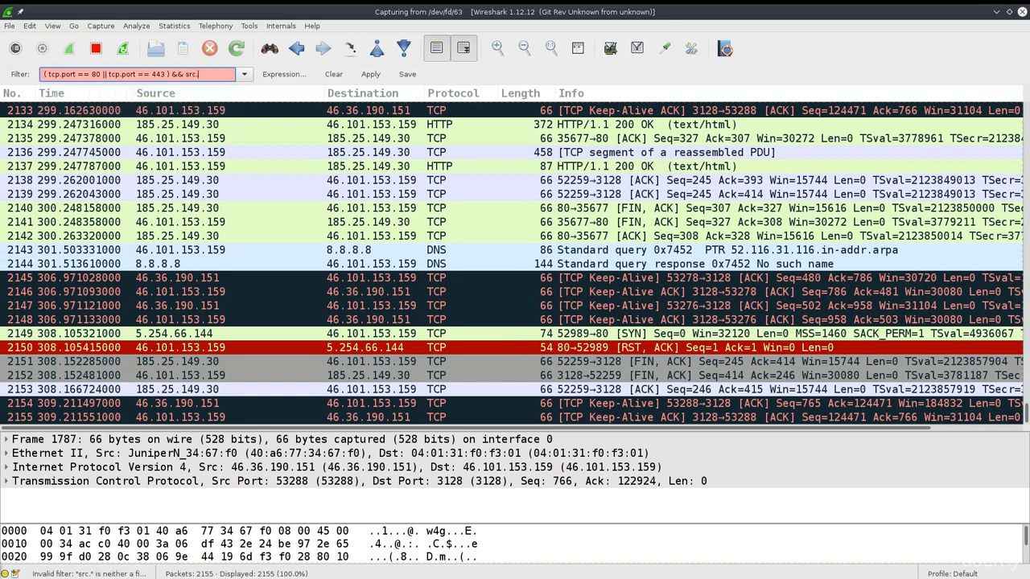
pyautogui.write('.ip')
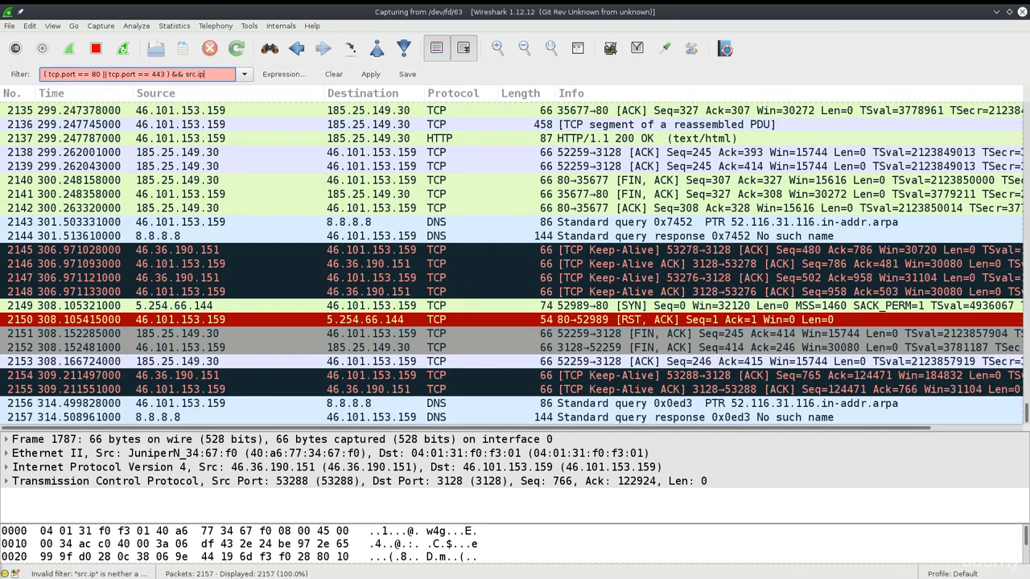
pyautogui.press('BackSpace')
pyautogui.press('BackSpace')
pyautogui.press('BackSpace')
pyautogui.press('BackSpace')
pyautogui.press('BackSpace')
pyautogui.press('BackSpace')
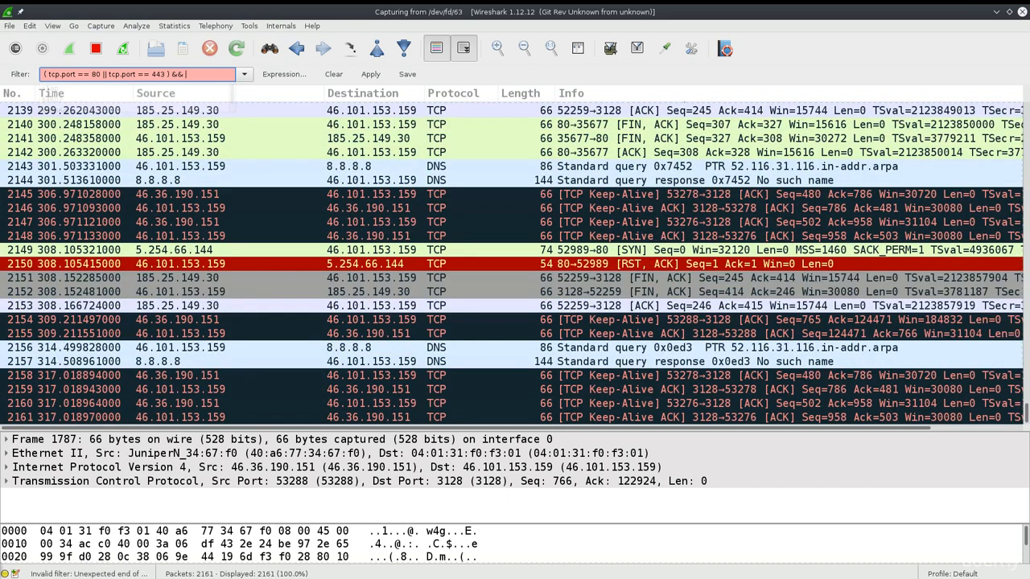
# Add ip.src == at the end of the display filter expression
pyautogui.write('ip.s')
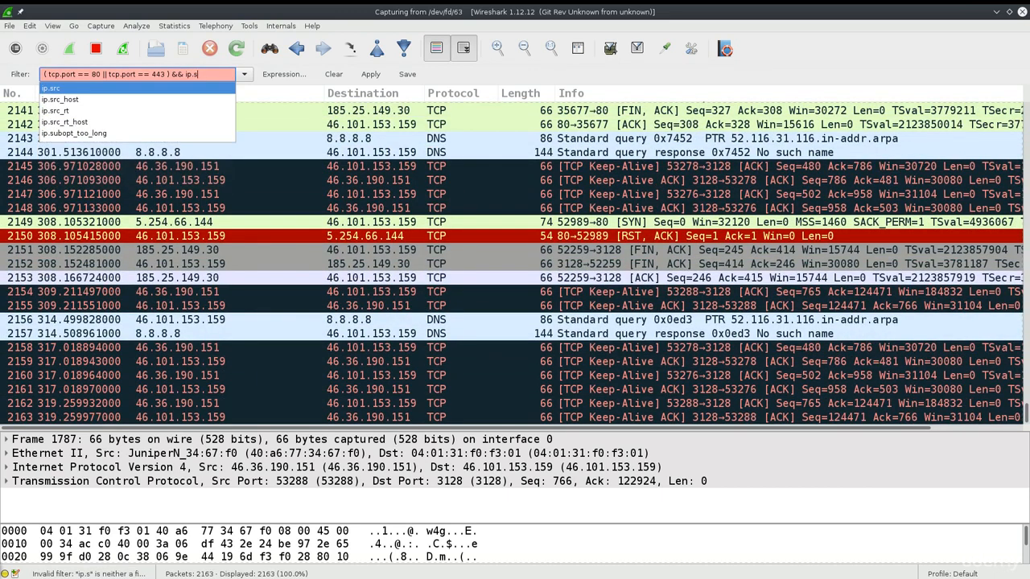
pyautogui.write('rc ==')
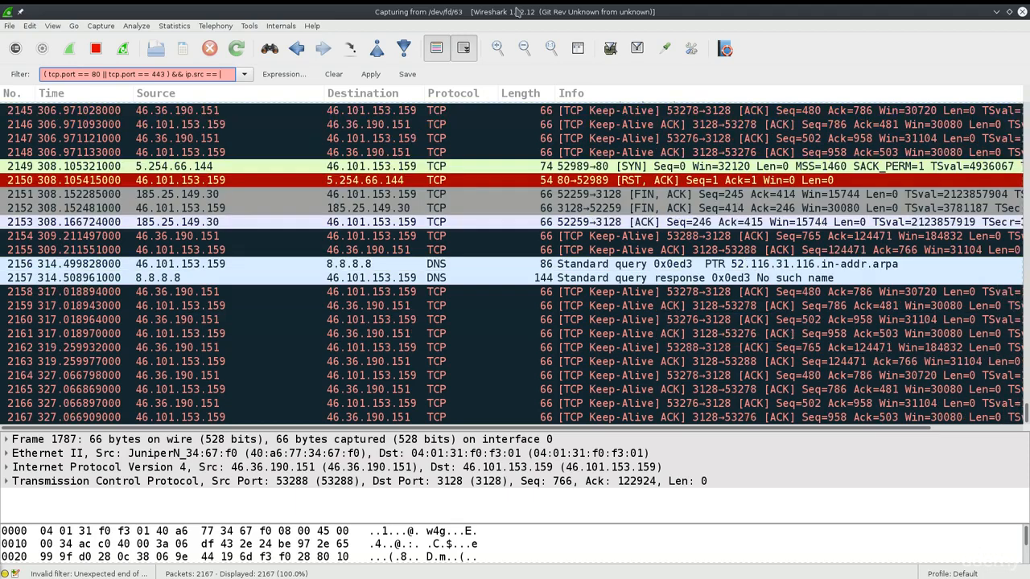
# Restore the Wireshark window from maximized, close the proxied Firefox, and launch Firefox directly by running firefox in the local terminal
pyautogui.doubleClick(519, 11)
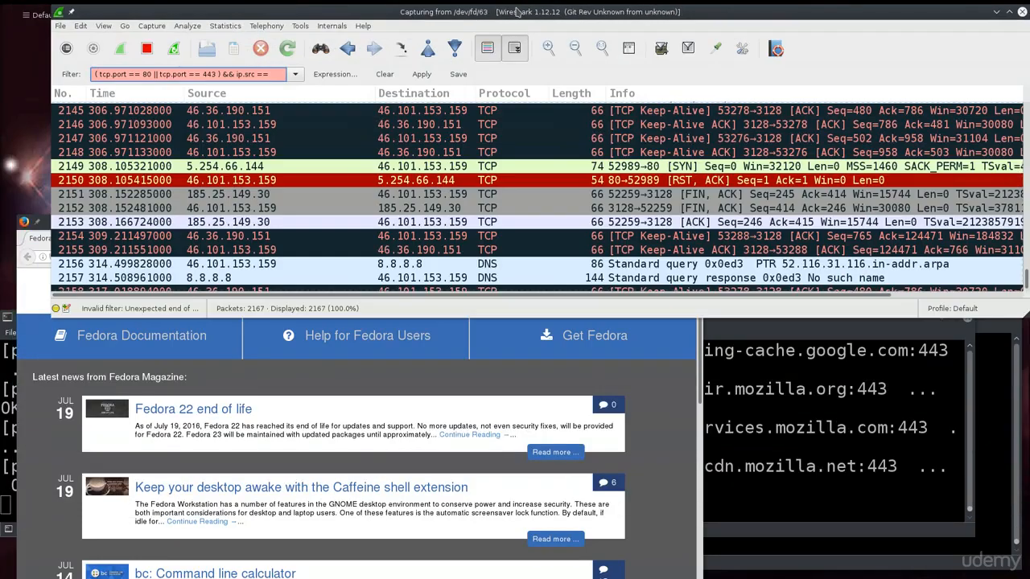
pyautogui.click(462, 391)
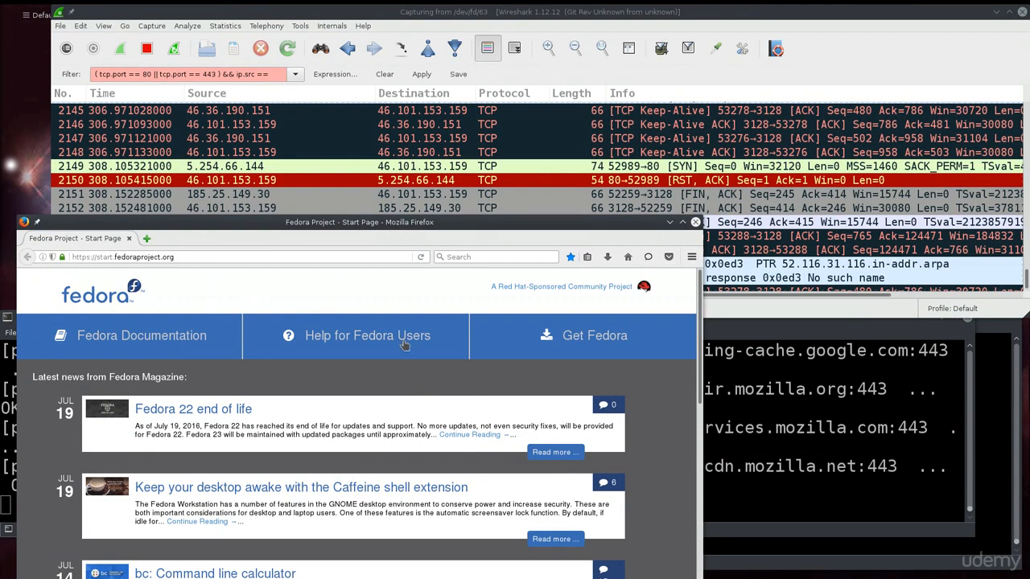
pyautogui.click(129, 239)
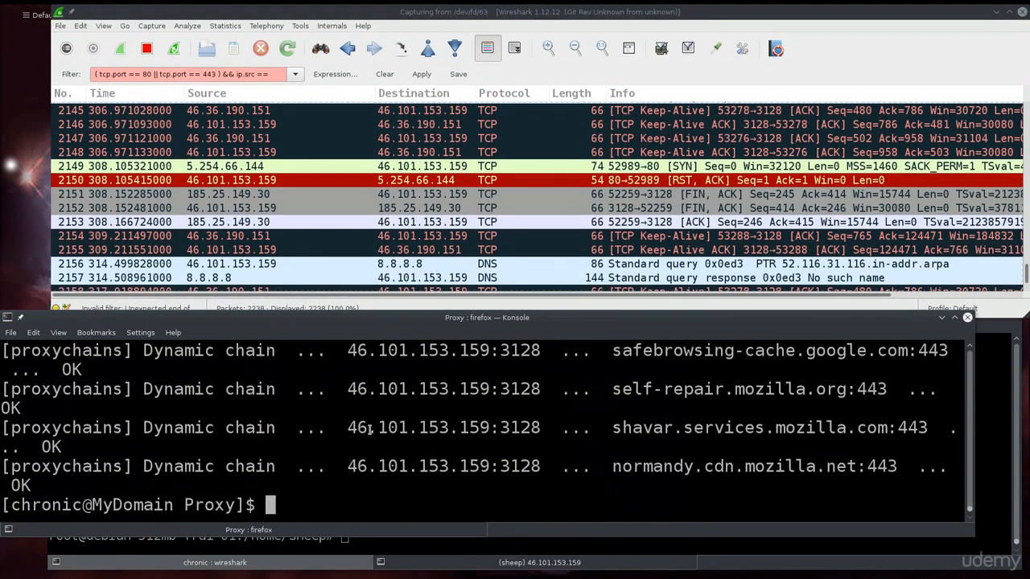
pyautogui.write('firefox')
pyautogui.press('Return')
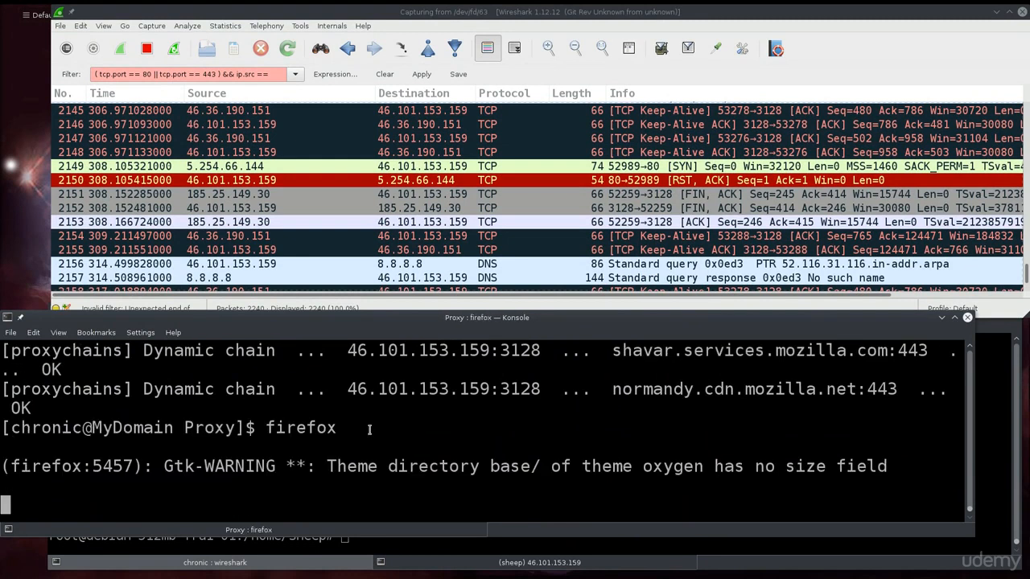
# Search the web for what is my ip, copy the public IP address, and return to the Wireshark filter
pyautogui.click(494, 46)
pyautogui.write('what is my ip')
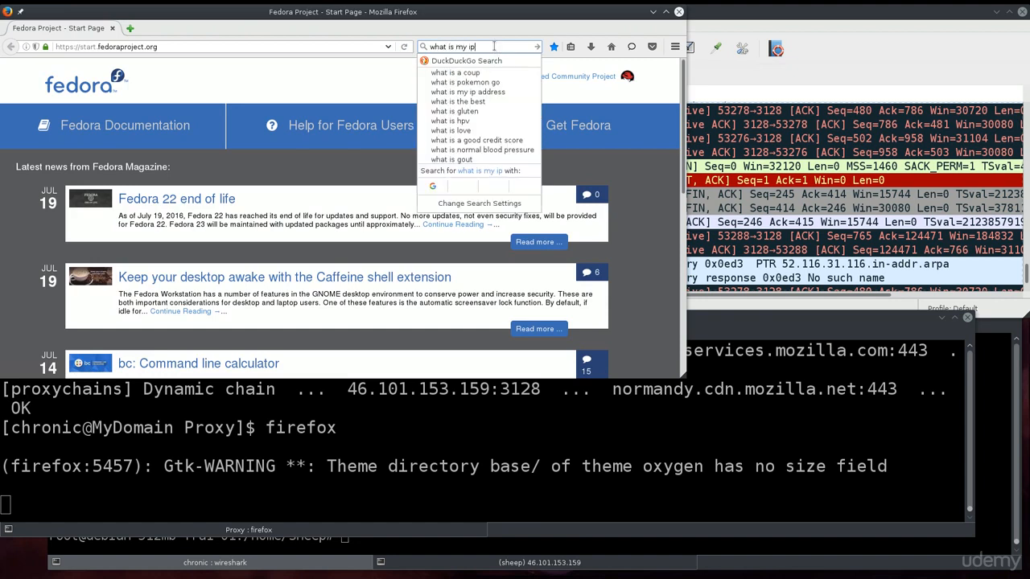
pyautogui.press('Return')
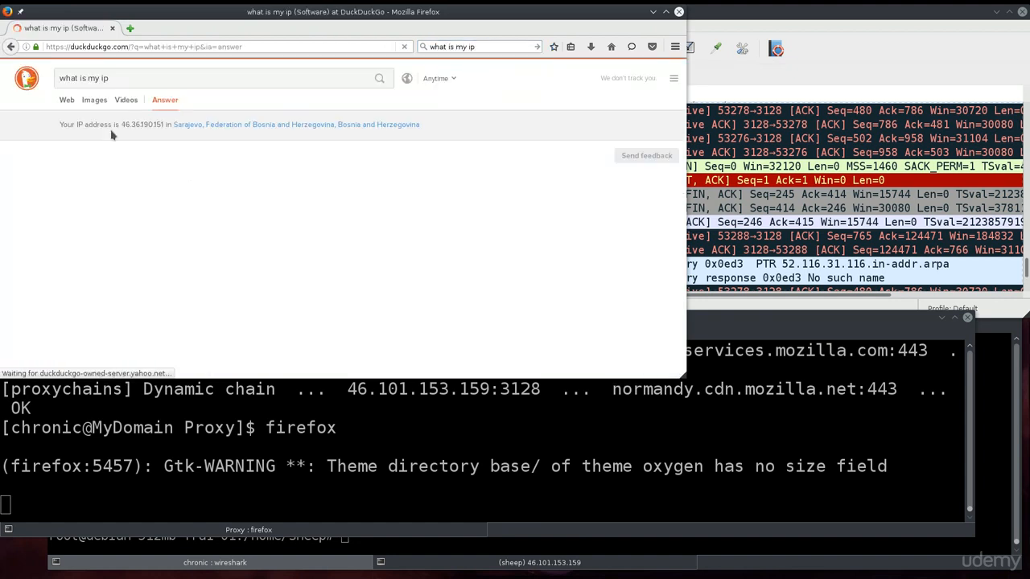
pyautogui.moveTo(120, 125); pyautogui.dragTo(162, 125)
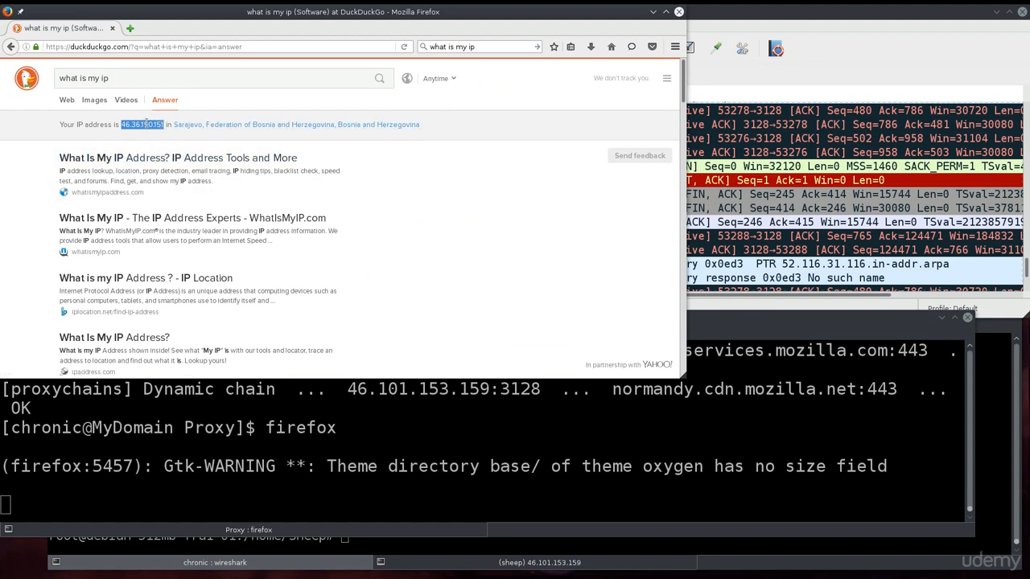
pyautogui.rightClick(146, 124)
pyautogui.click(167, 133)
pyautogui.hotkey('alt', 'Tab')
pyautogui.click(281, 73)
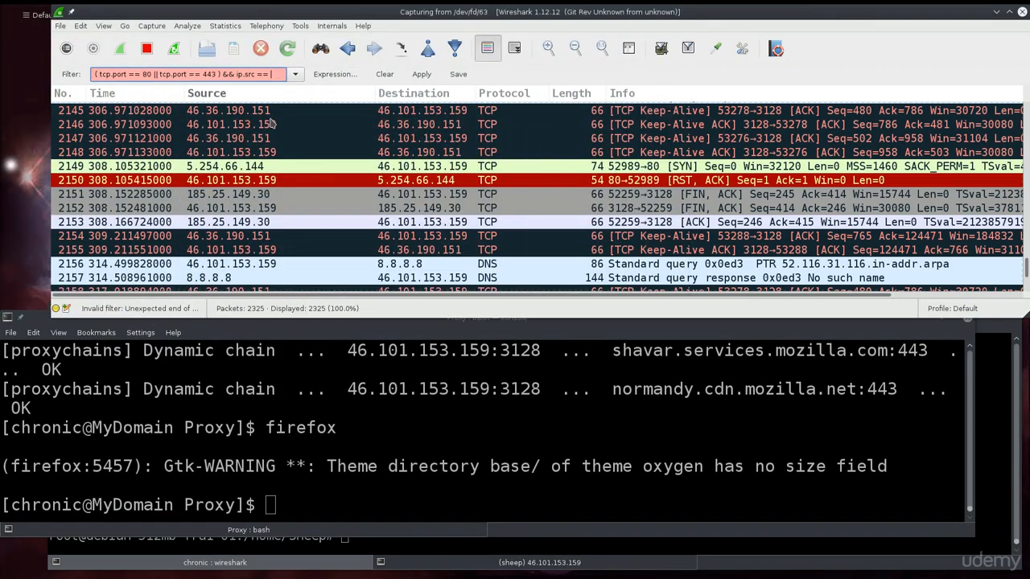
# Relaunch Firefox without the proxy from the local terminal and search the web for what is my ip
pyautogui.click(326, 360)
pyautogui.press('Up')
pyautogui.press('Return')
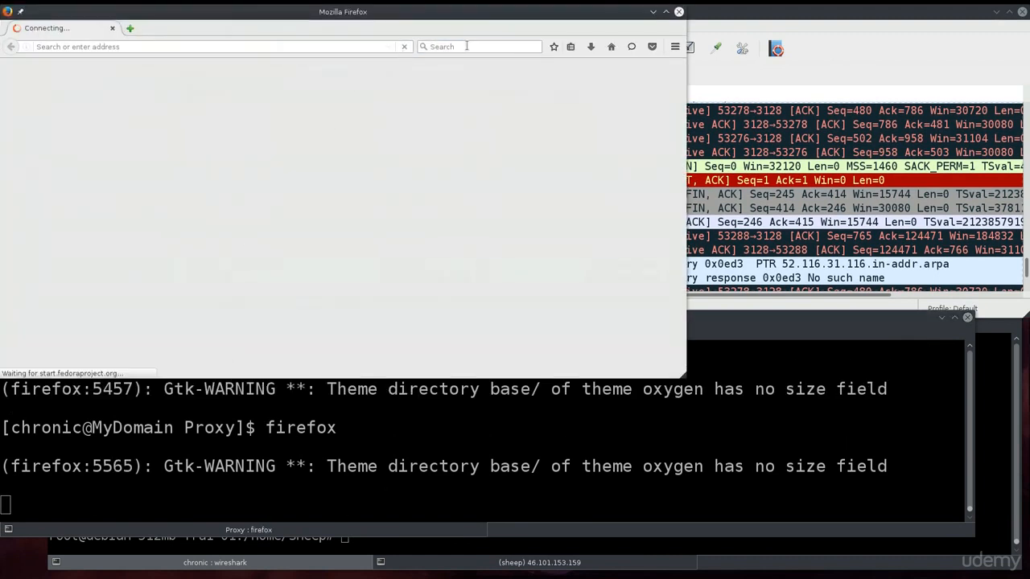
pyautogui.click(465, 46)
pyautogui.write('what is my ip')
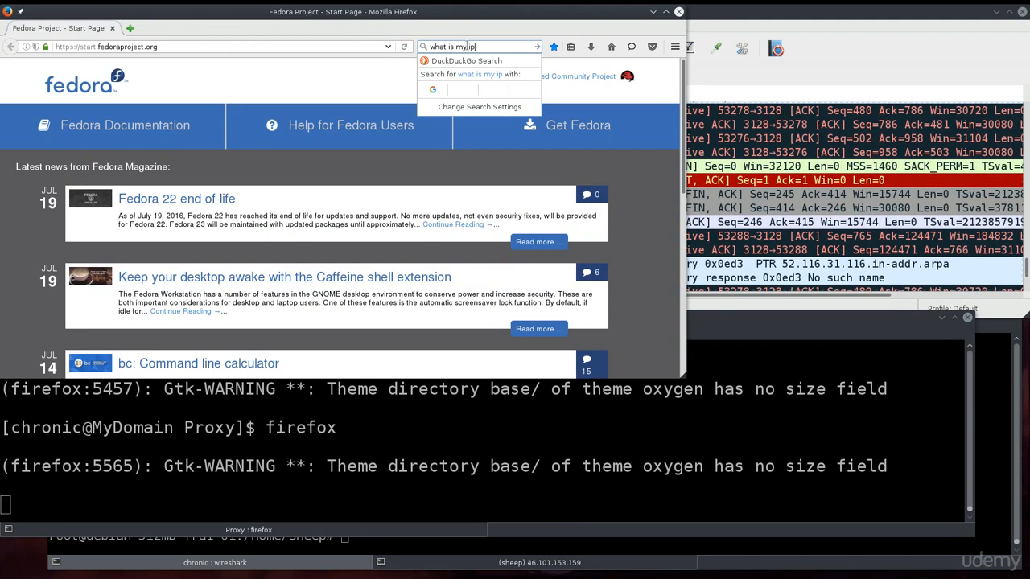
pyautogui.press('Return')
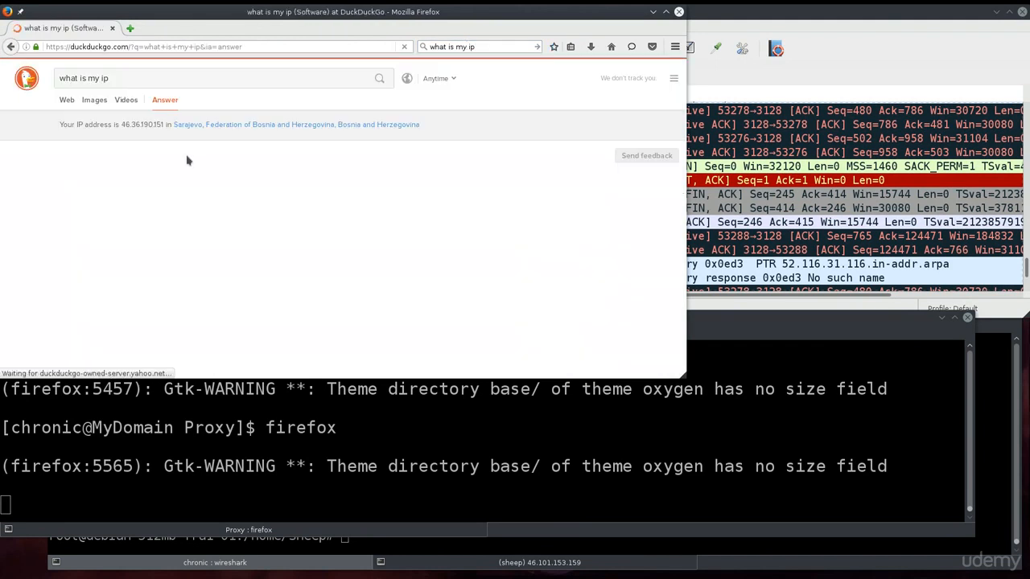
pyautogui.moveTo(122, 126); pyautogui.dragTo(168, 126)
pyautogui.rightClick(153, 129)
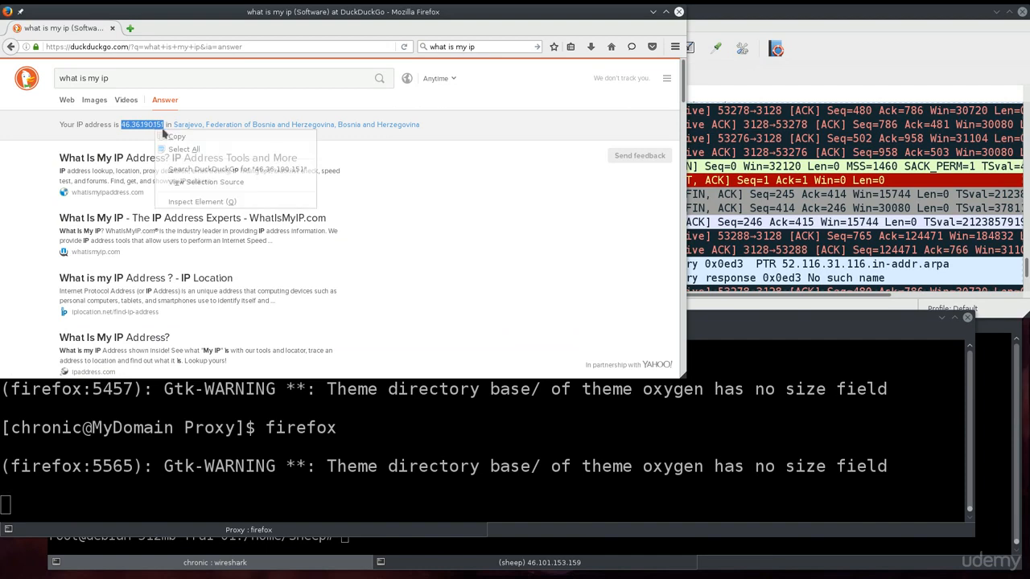
pyautogui.click(477, 25)
pyautogui.moveTo(477, 24); pyautogui.dragTo(491, 218)
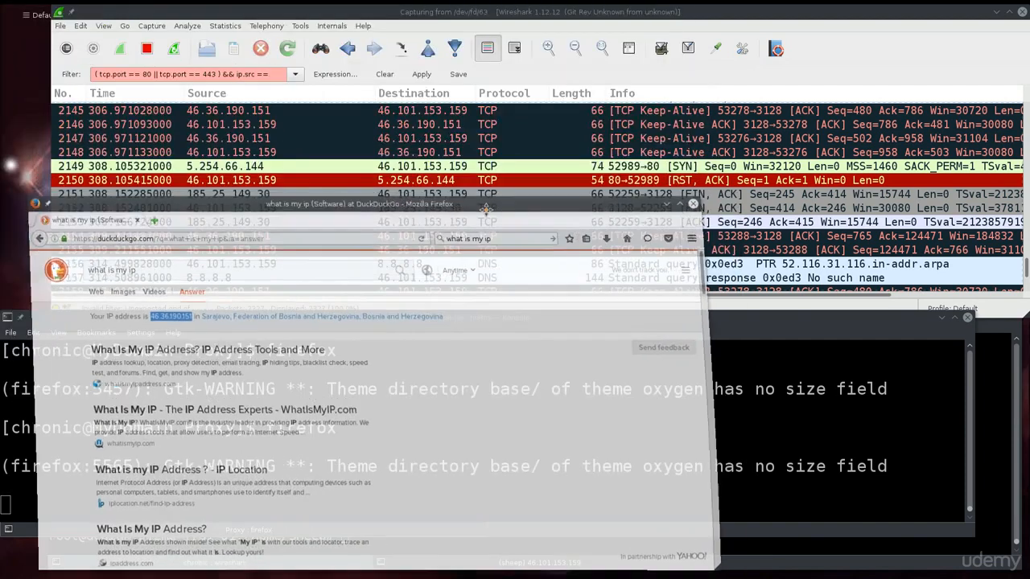
pyautogui.click(277, 74)
pyautogui.hotkey('ctrl', 'v')
# Close the direct Firefox window and launch Firefox through the proxy by running proxychains firefox in the local terminal
pyautogui.click(515, 372)
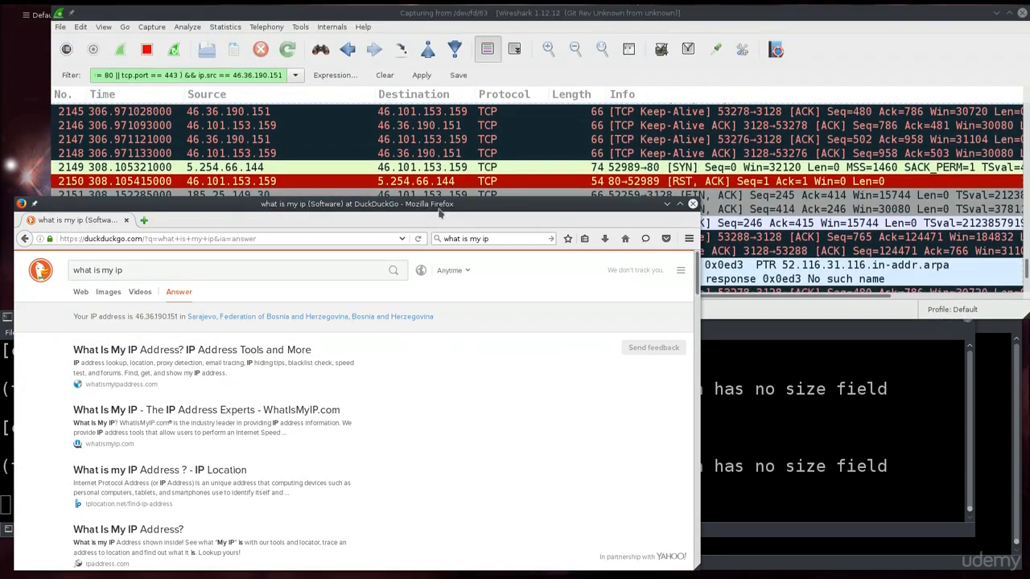
pyautogui.click(692, 203)
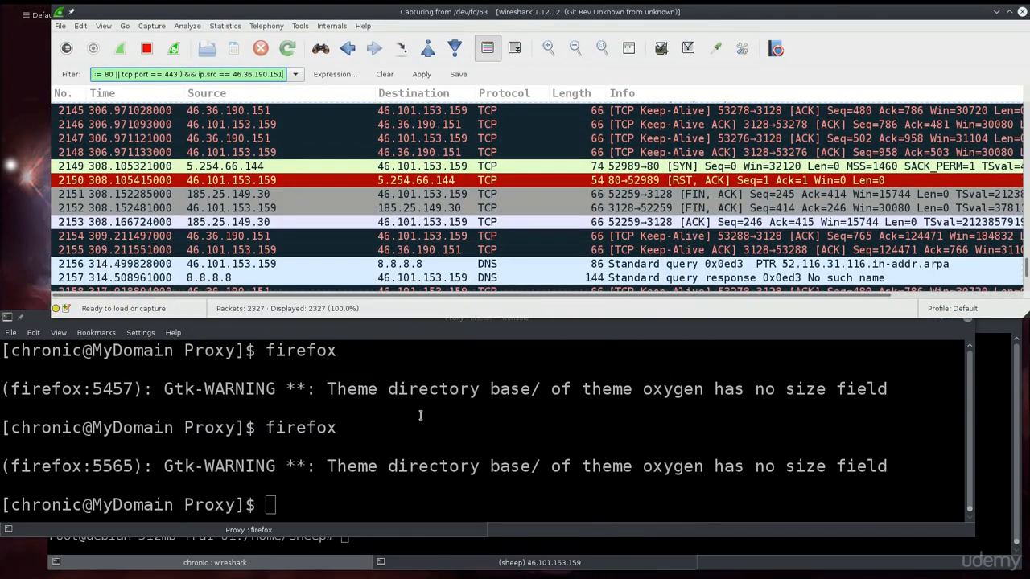
pyautogui.click(420, 415)
pyautogui.press('Up')
pyautogui.press('Home')
pyautogui.write('proxychains')
pyautogui.press('End')
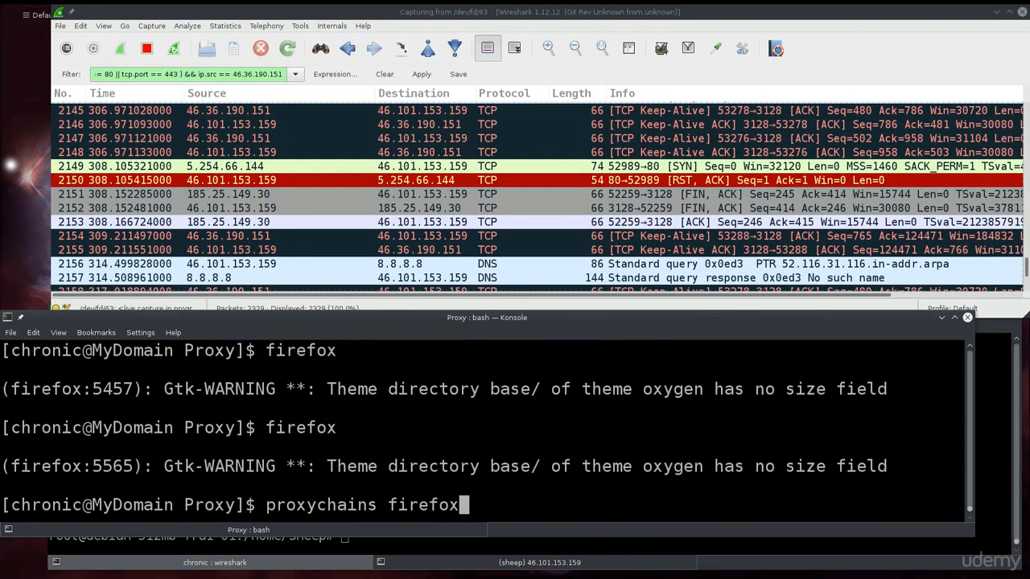
pyautogui.press('Return')
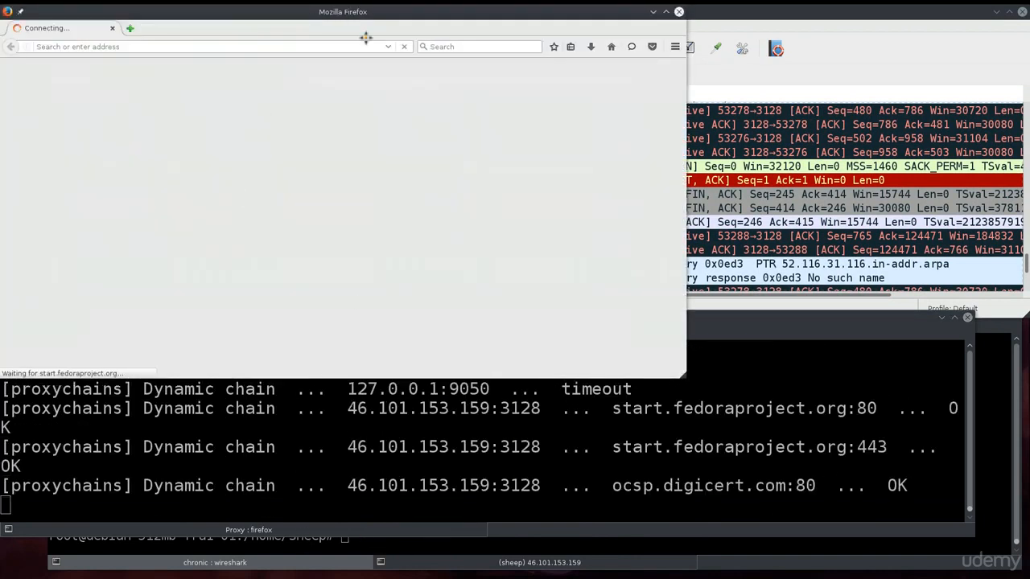
# Move Firefox out of the way, apply the display filter in the maximized Wireshark window, and enlarge the packet list
pyautogui.moveTo(358, 11); pyautogui.dragTo(1029, 143)
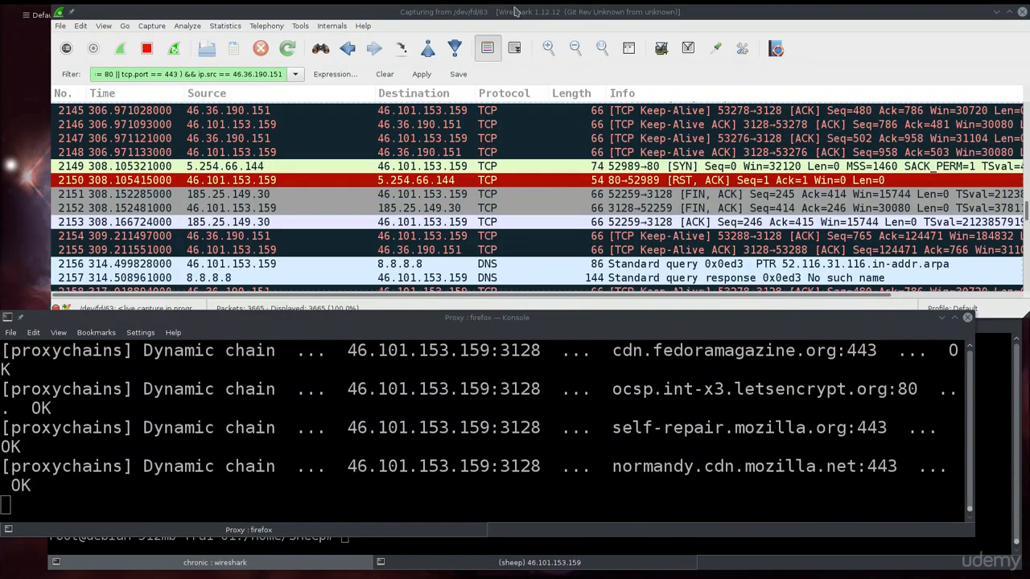
pyautogui.doubleClick(515, 10)
pyautogui.click(374, 78)
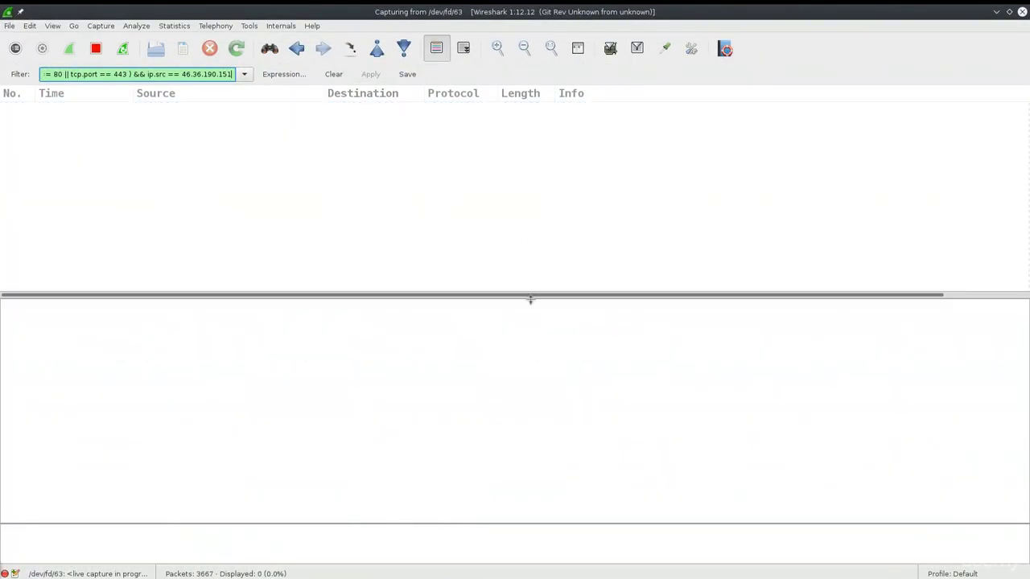
pyautogui.moveTo(569, 301); pyautogui.dragTo(569, 420)
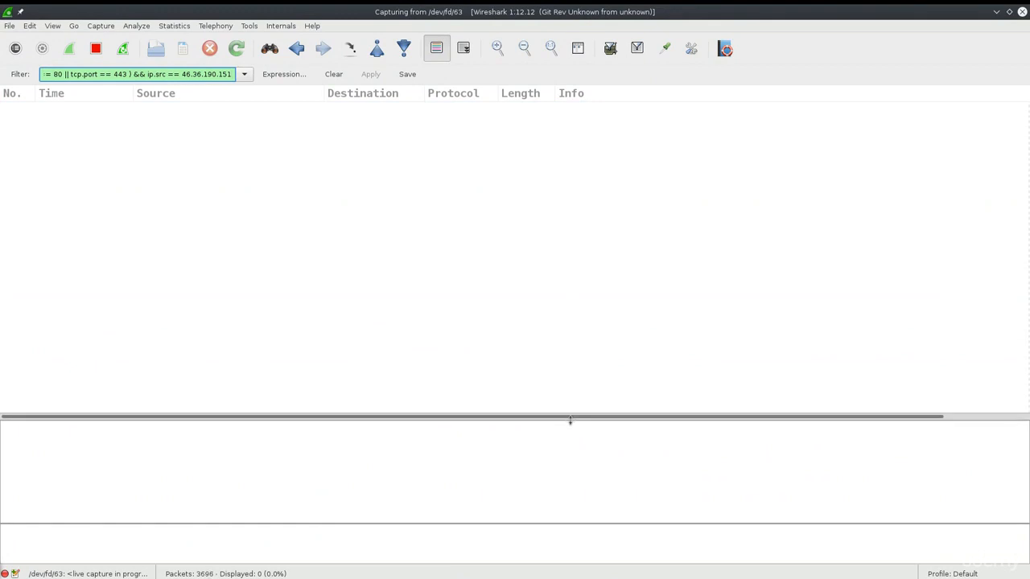
# Bring the proxied Firefox over Wireshark, search the web for google.com, and move the browser window off again
pyautogui.moveTo(1, 178); pyautogui.dragTo(684, 179)
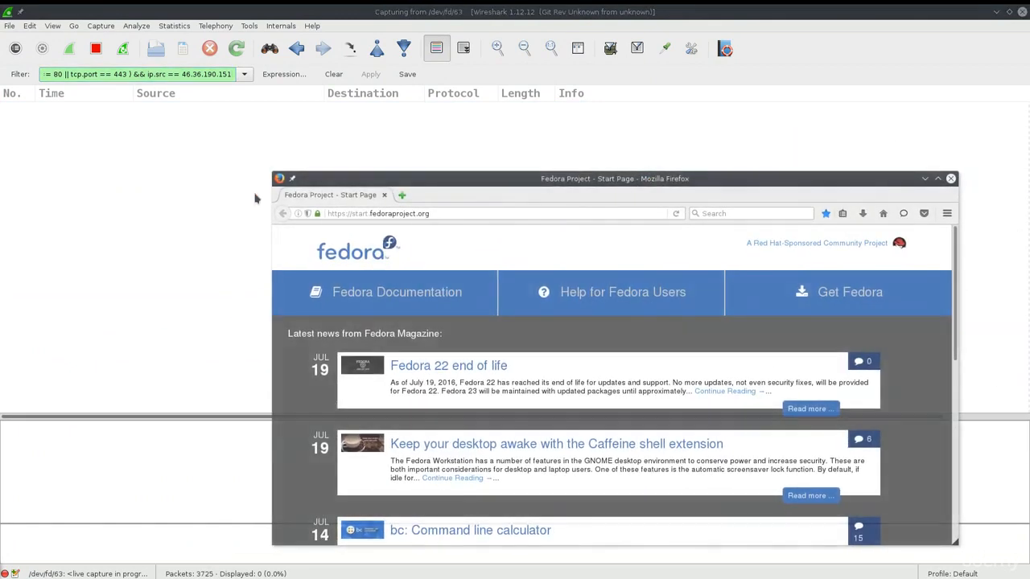
pyautogui.click(752, 214)
pyautogui.write('google.com')
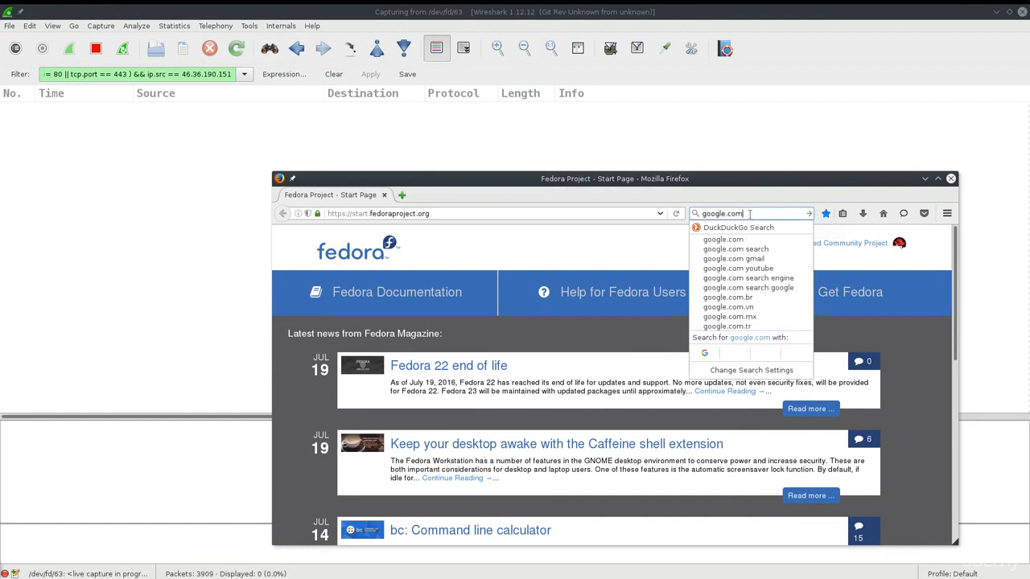
pyautogui.press('Return')
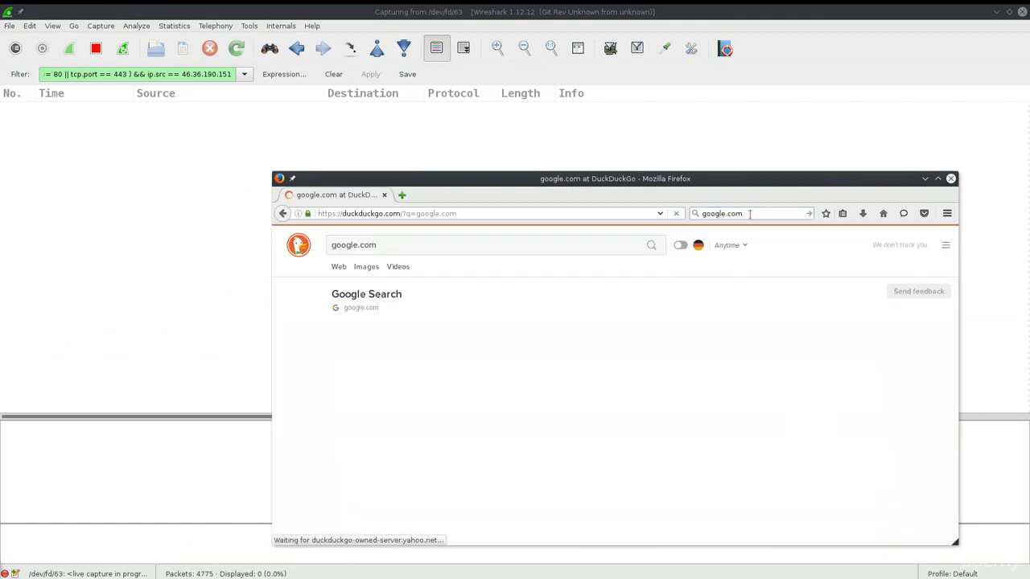
pyautogui.moveTo(601, 182); pyautogui.dragTo(1029, 193)
# Remove the parentheses around the two port conditions in the display filter
pyautogui.click(134, 74)
pyautogui.press('BackSpace')
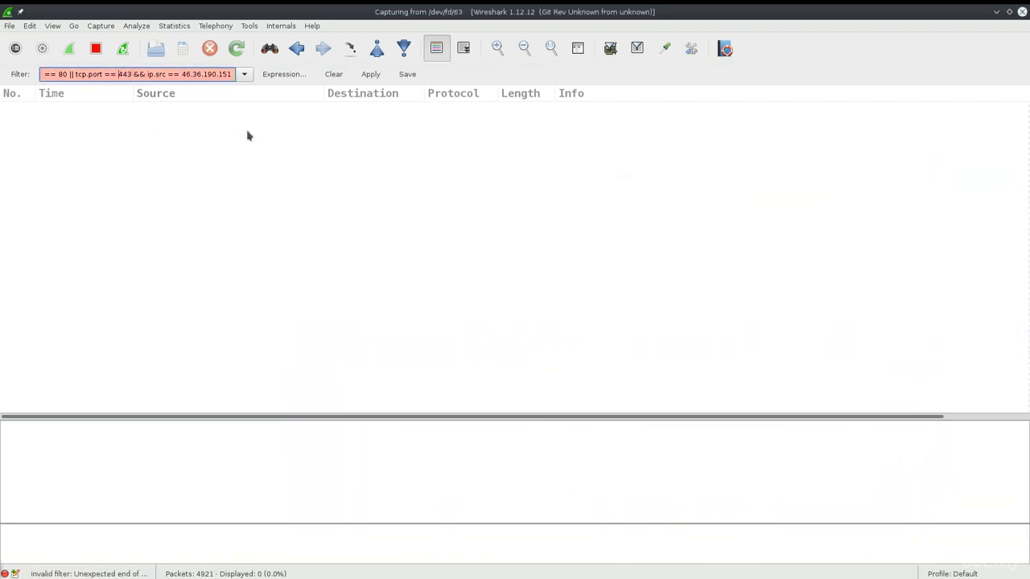
pyautogui.press('BackSpace')
pyautogui.press('Home')
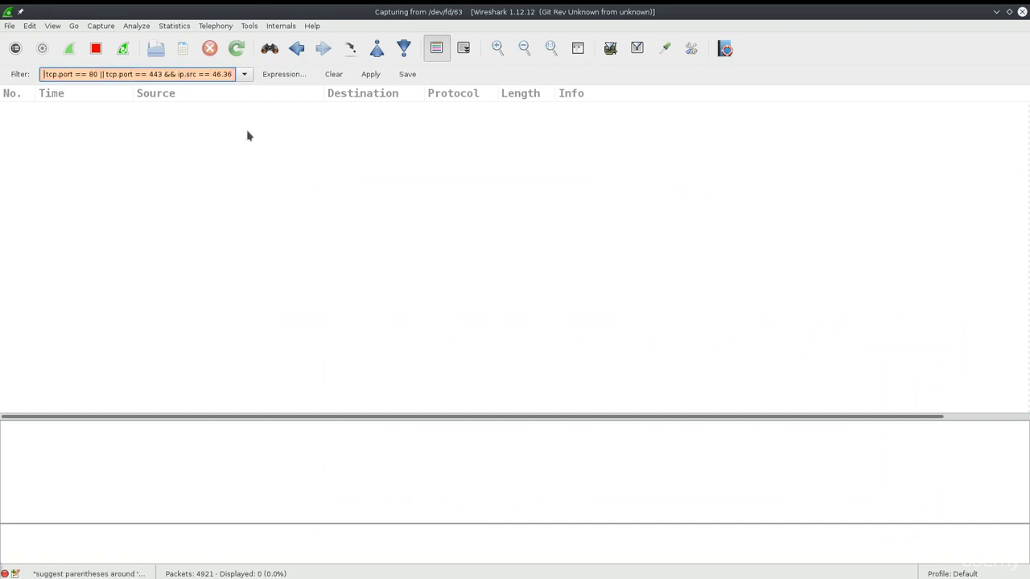
pyautogui.press('Delete')
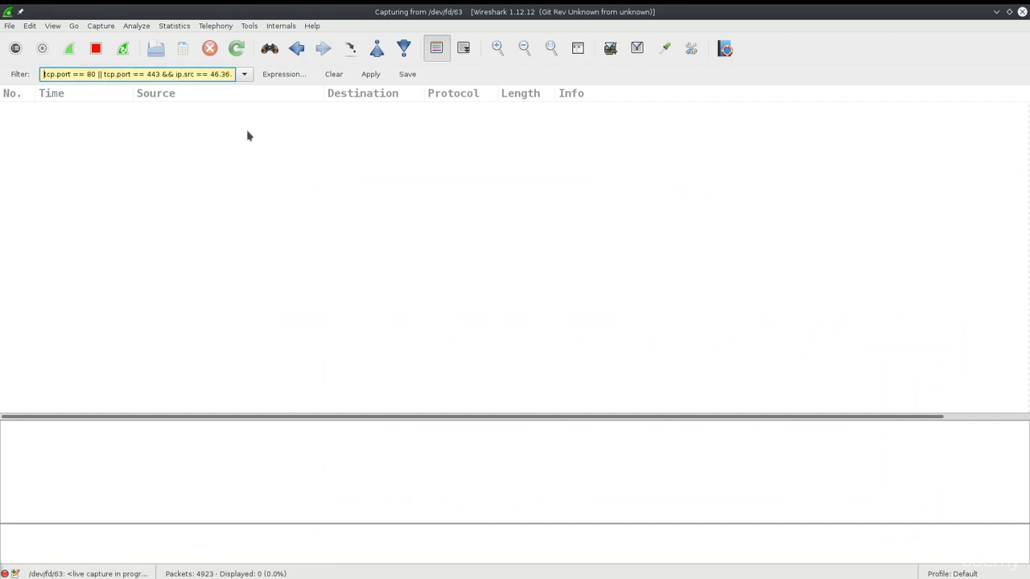
# Try the current display filter, remove its source-IP condition, and apply tcp.port == 80 || tcp.port == 443 instead
pyautogui.click(371, 75)
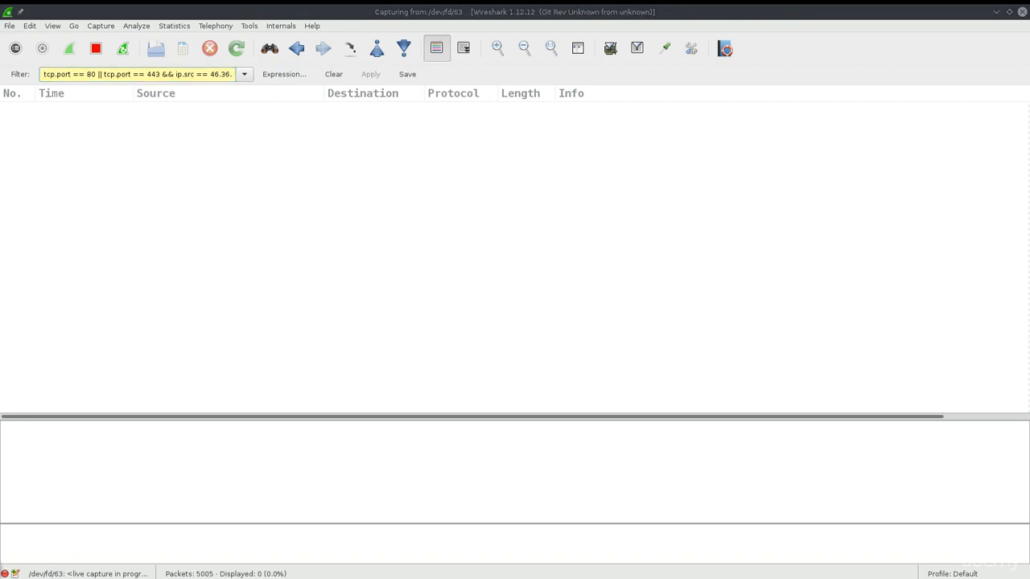
pyautogui.moveTo(1029, 161)
pyautogui.mouseDown()
pyautogui.moveTo(1029, 149)
pyautogui.moveTo(665, 81)
pyautogui.moveTo(593, 160)
pyautogui.moveTo(1028, 161)
pyautogui.mouseUp()
pyautogui.moveTo(174, 74); pyautogui.dragTo(226, 75)
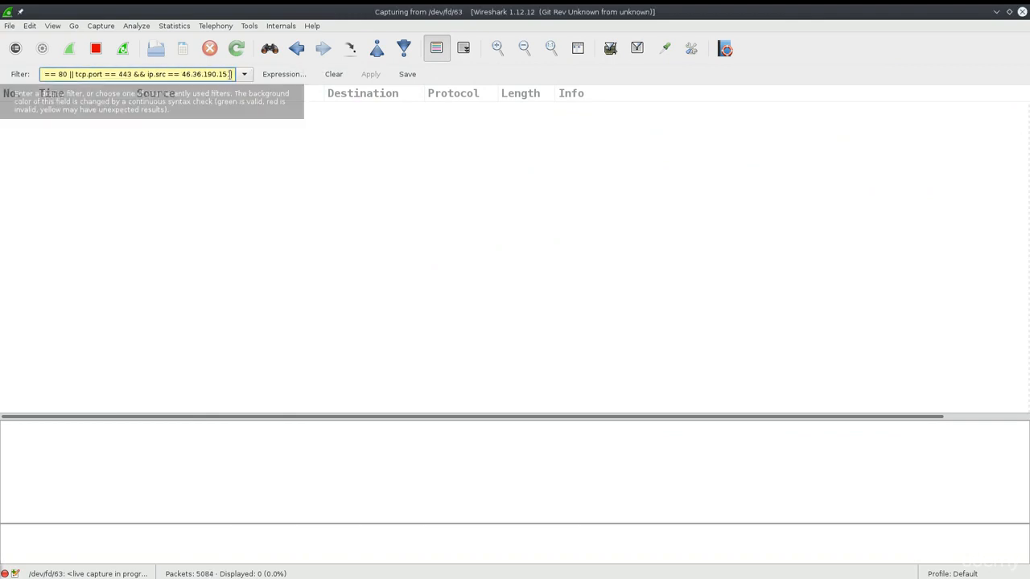
pyautogui.press('BackSpace')
pyautogui.press('BackSpace')
pyautogui.press('BackSpace')
pyautogui.press('BackSpace')
pyautogui.press('BackSpace')
pyautogui.press('BackSpace')
pyautogui.press('BackSpace')
pyautogui.press('BackSpace')
pyautogui.press('BackSpace')
pyautogui.press('BackSpace')
pyautogui.press('BackSpace')
pyautogui.press('BackSpace')
pyautogui.press('BackSpace')
pyautogui.press('BackSpace')
pyautogui.press('BackSpace')
pyautogui.press('BackSpace')
pyautogui.press('BackSpace')
pyautogui.press('BackSpace')
pyautogui.press('BackSpace')
pyautogui.press('BackSpace')
pyautogui.press('BackSpace')
pyautogui.press('BackSpace')
pyautogui.press('BackSpace')
pyautogui.press('BackSpace')
pyautogui.press('BackSpace')
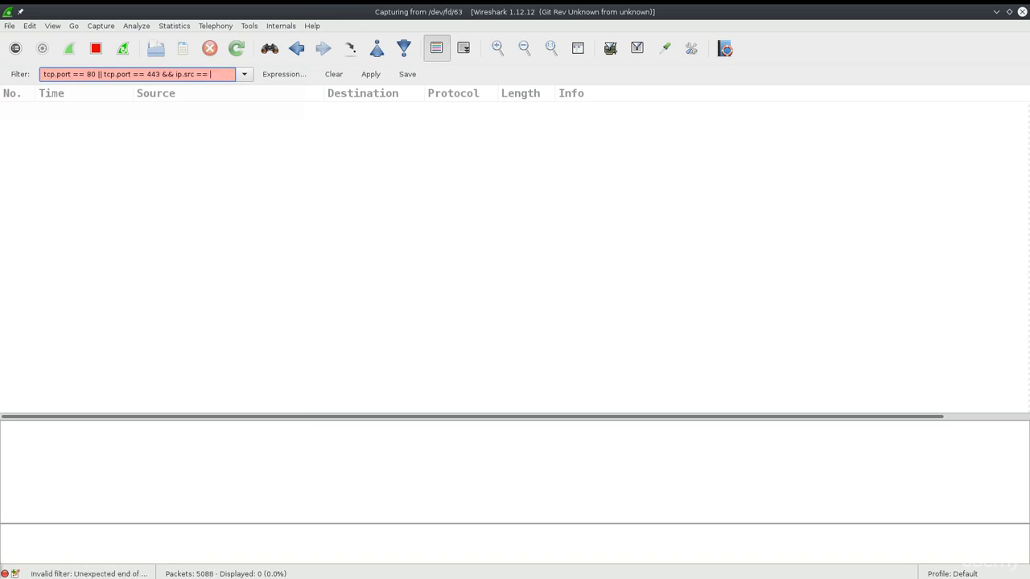
pyautogui.press('BackSpace')
pyautogui.press('BackSpace')
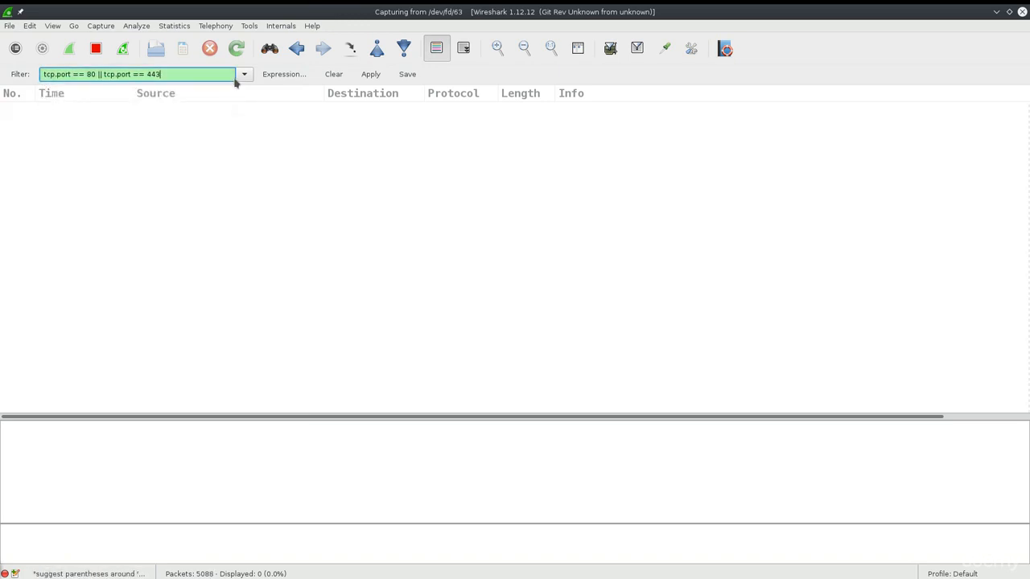
pyautogui.click(361, 78)
# Bring Firefox back into view, examine the filtered packets down the list, and move the browser out of the way
pyautogui.moveTo(1029, 201); pyautogui.dragTo(639, 218)
pyautogui.scroll(-20, 469, 239)
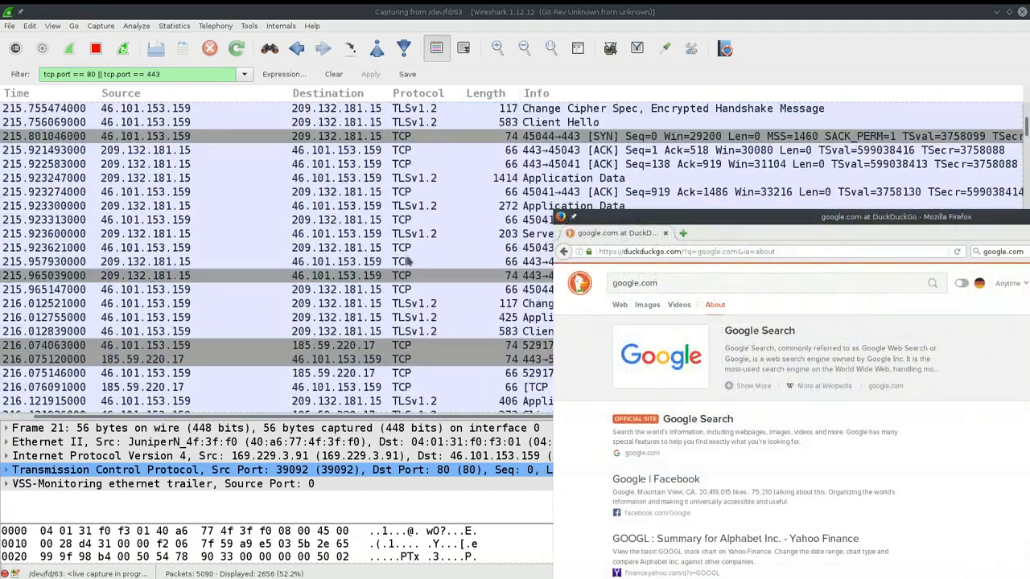
pyautogui.scroll(-15, 408, 262)
pyautogui.hscroll(2, 408, 261)
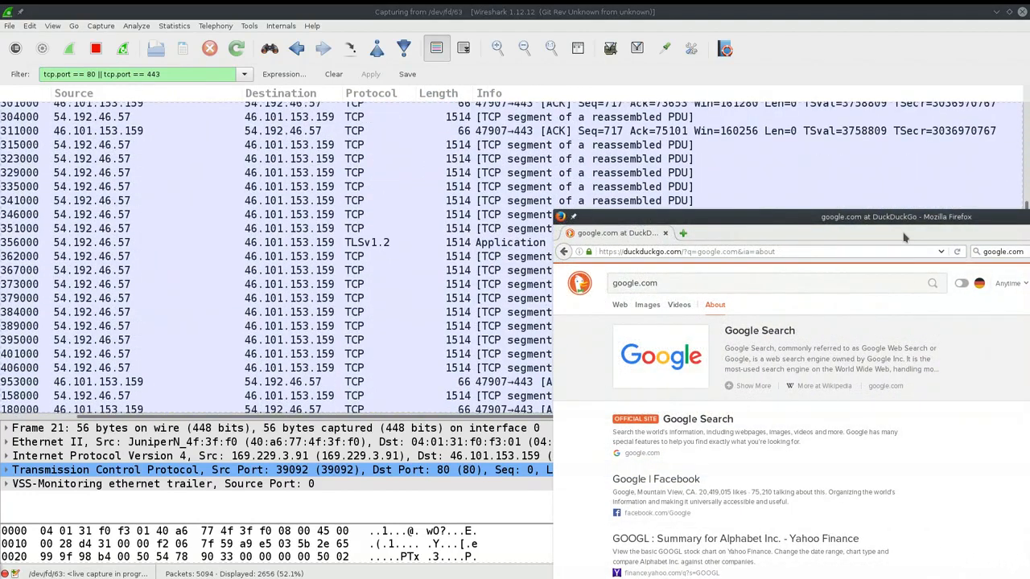
pyautogui.moveTo(921, 217); pyautogui.dragTo(1027, 413)
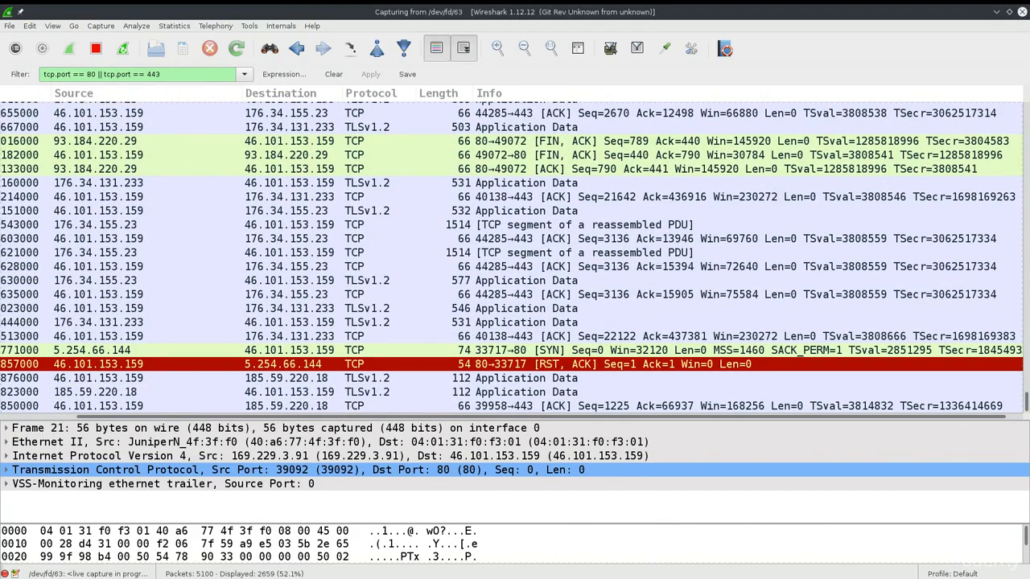
# Restore the Wireshark window from its maximized size and place Firefox beside the packet list
pyautogui.moveTo(1028, 67); pyautogui.dragTo(1029, 139)
pyautogui.doubleClick(537, 18)
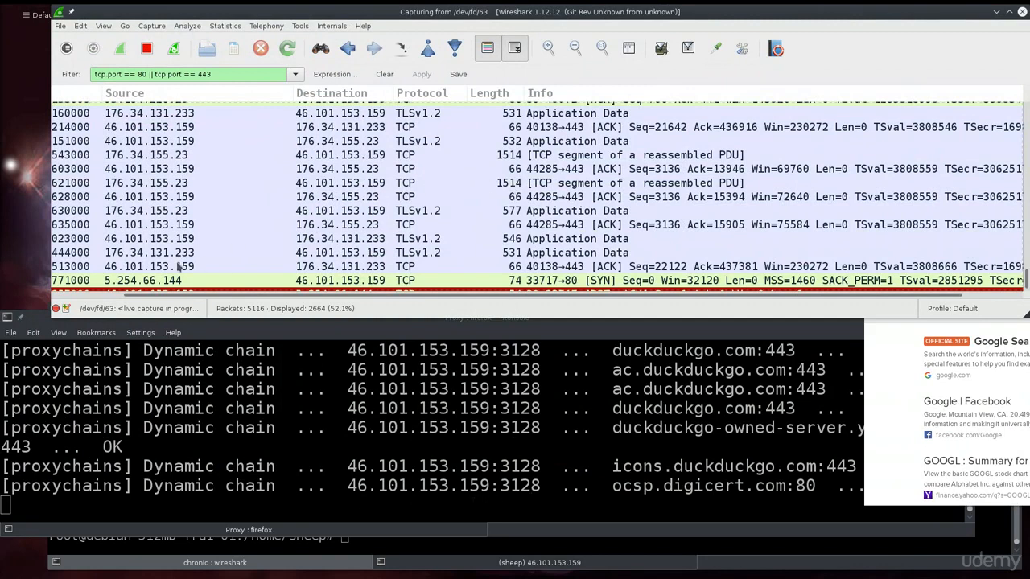
pyautogui.moveTo(946, 15); pyautogui.dragTo(770, 1)
pyautogui.moveTo(1029, 139); pyautogui.dragTo(951, 148)
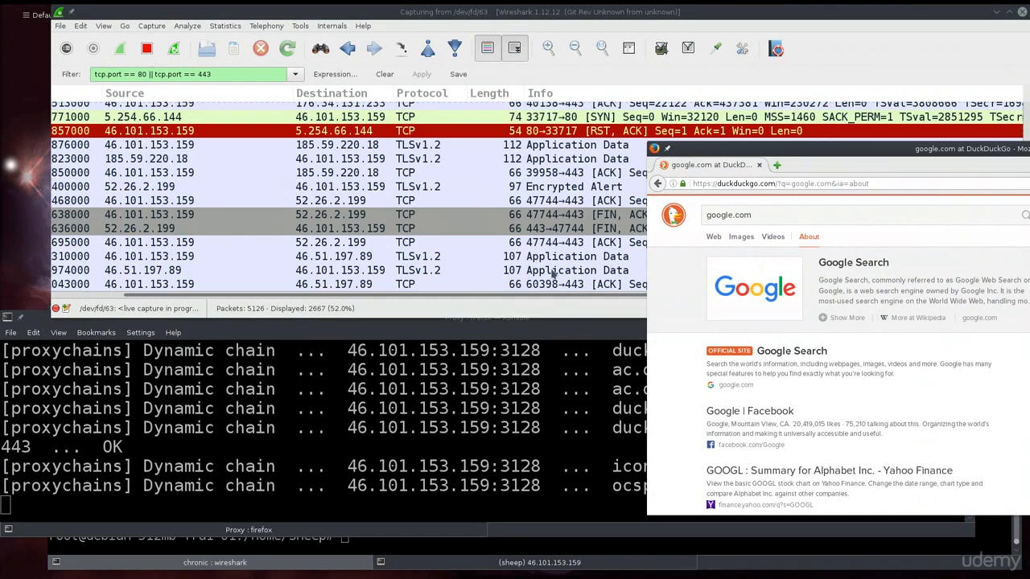
# Open the Google site from the Firefox search results and search Google for yahoo.com
pyautogui.scroll(-1, 796, 354)
pyautogui.click(802, 324)
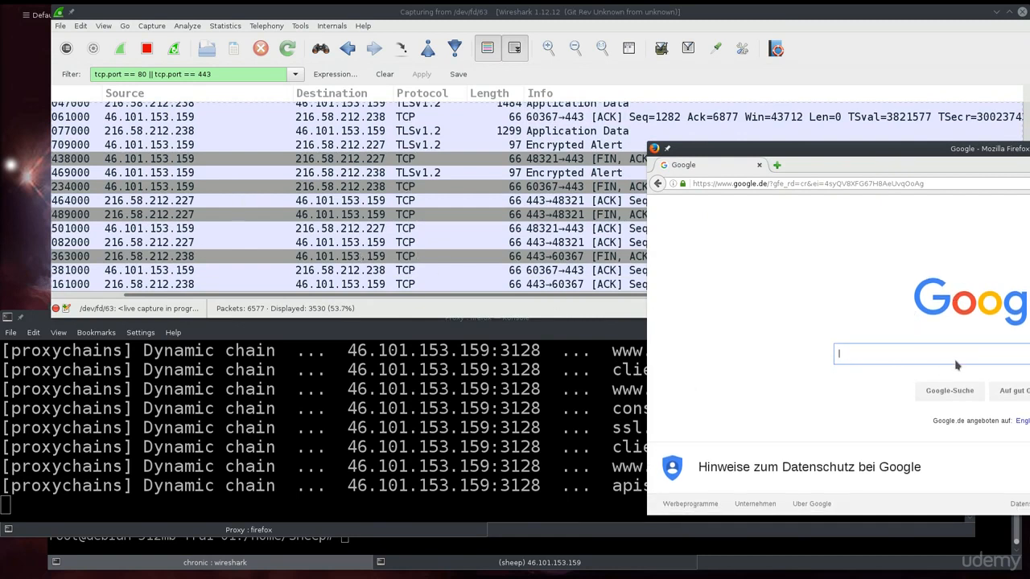
pyautogui.write('ya')
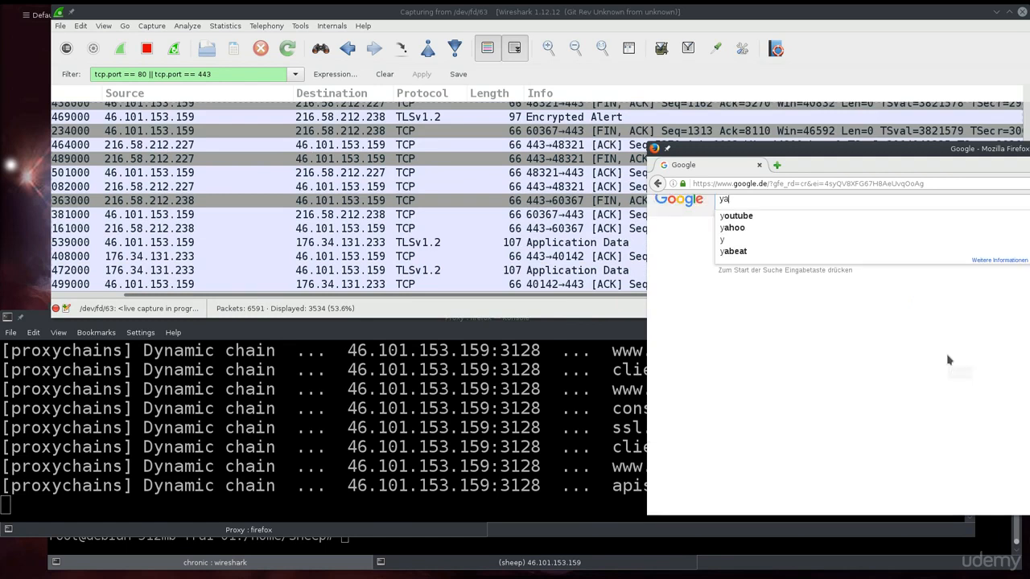
pyautogui.write('hoo.com')
pyautogui.press('Return')
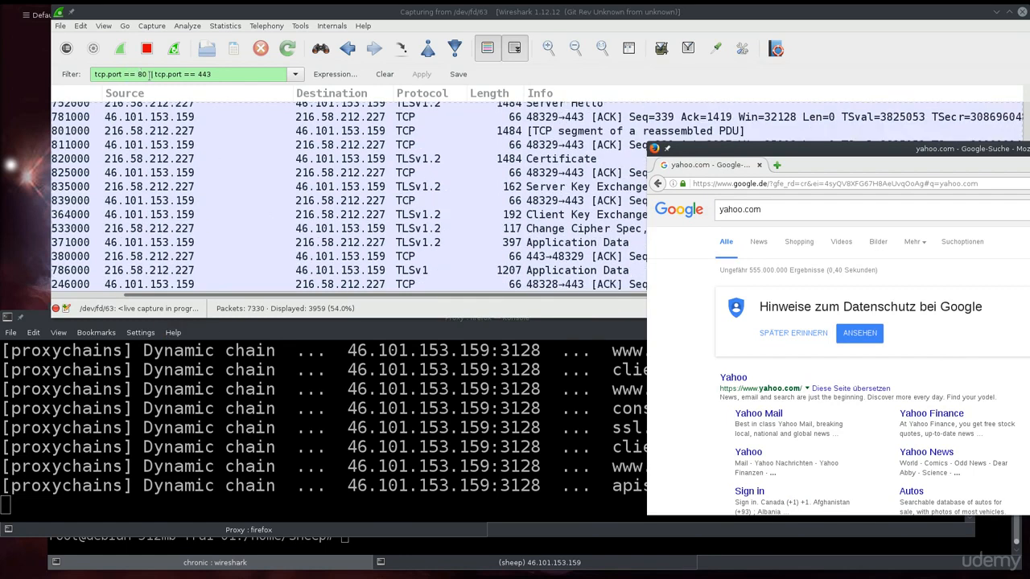
# Add || tcp.port == 3128 to the display filter, apply it, and go to the newest packets
pyautogui.click(229, 74)
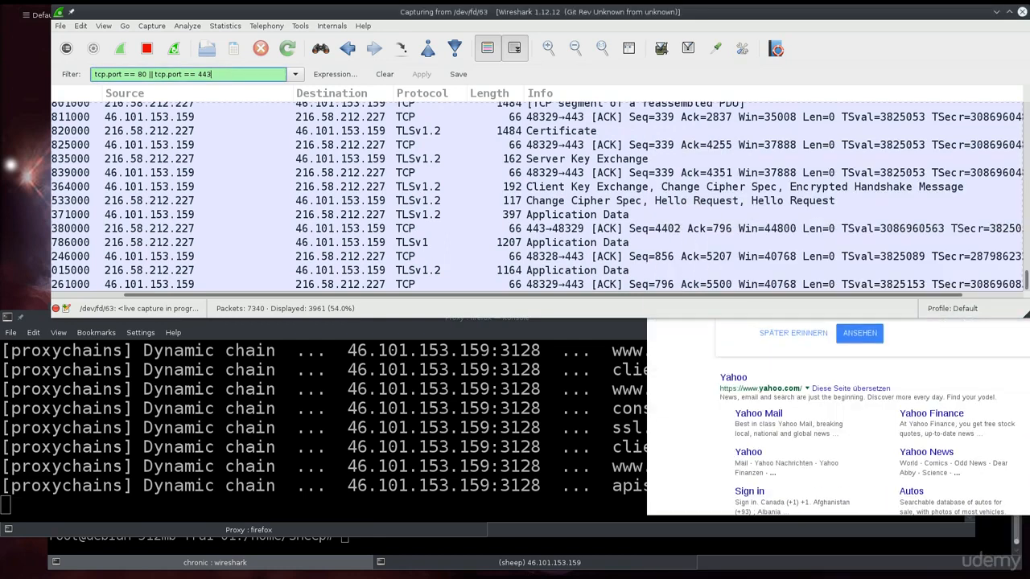
pyautogui.write('||')
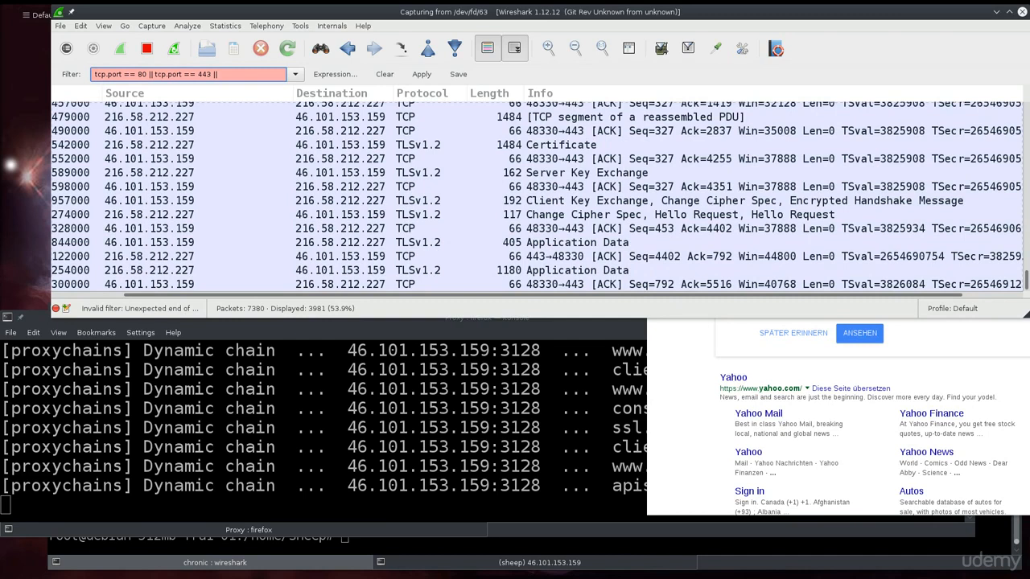
pyautogui.write('tcp.')
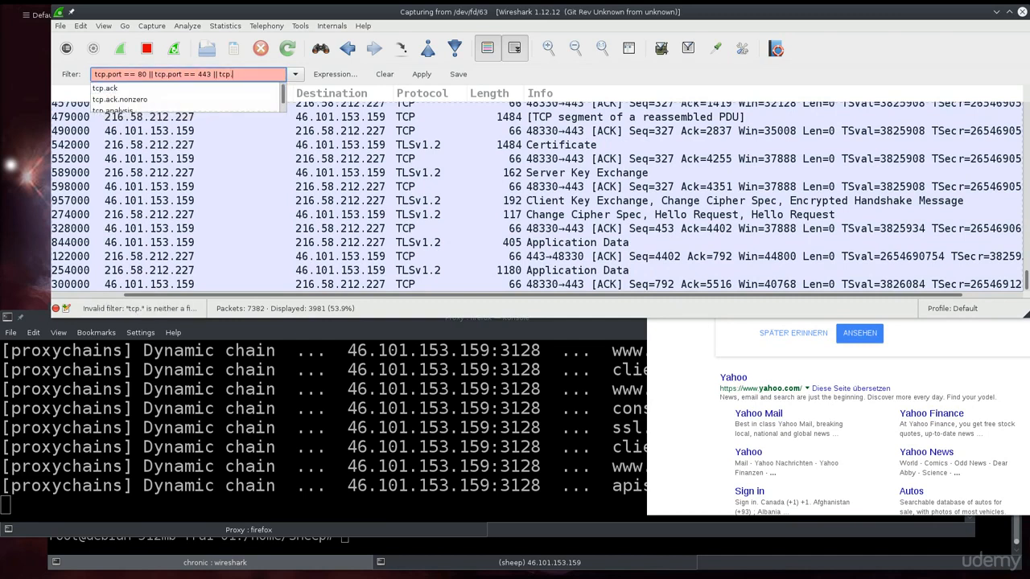
pyautogui.write('port ')
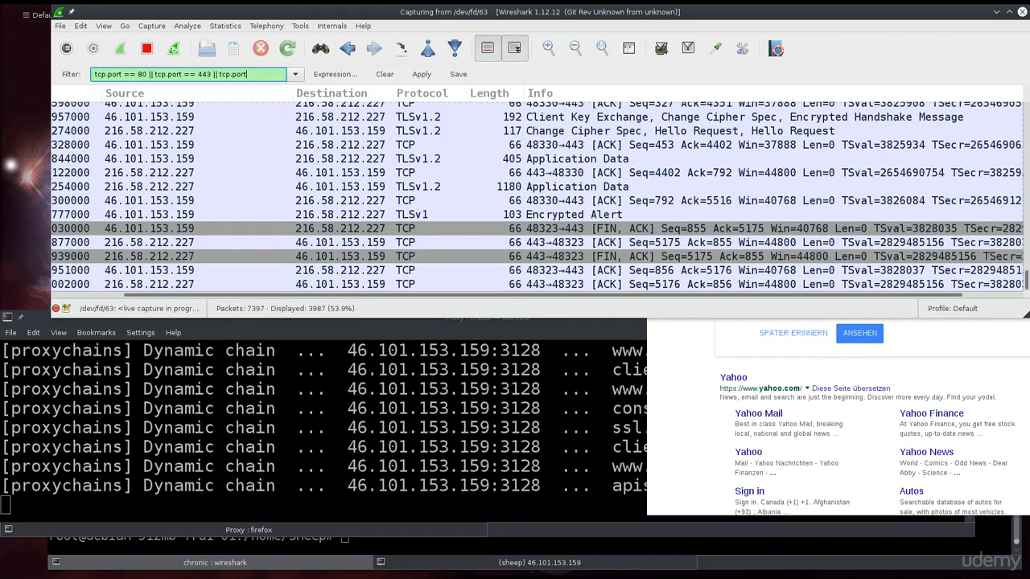
pyautogui.write('==')
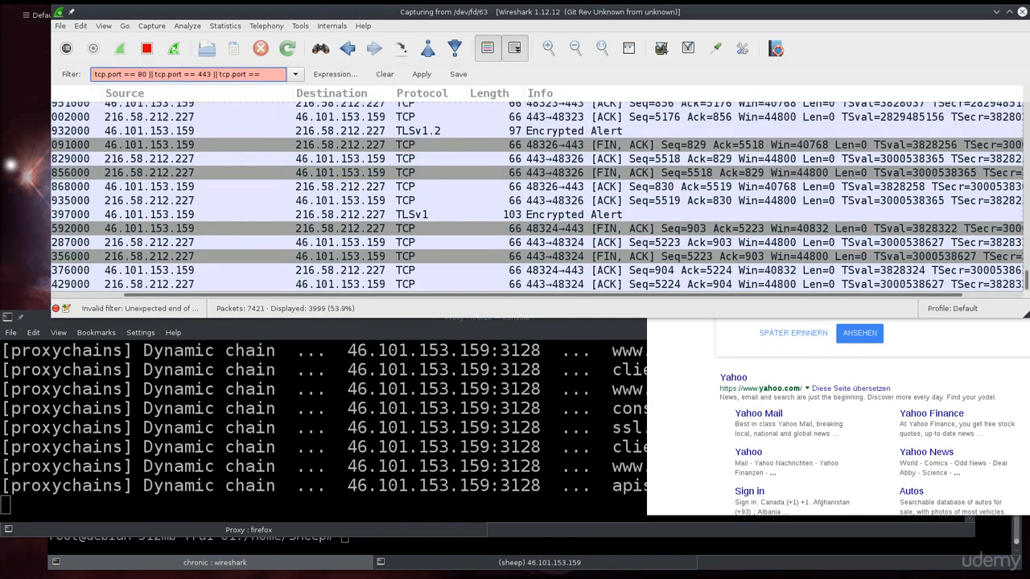
pyautogui.write(' 3128')
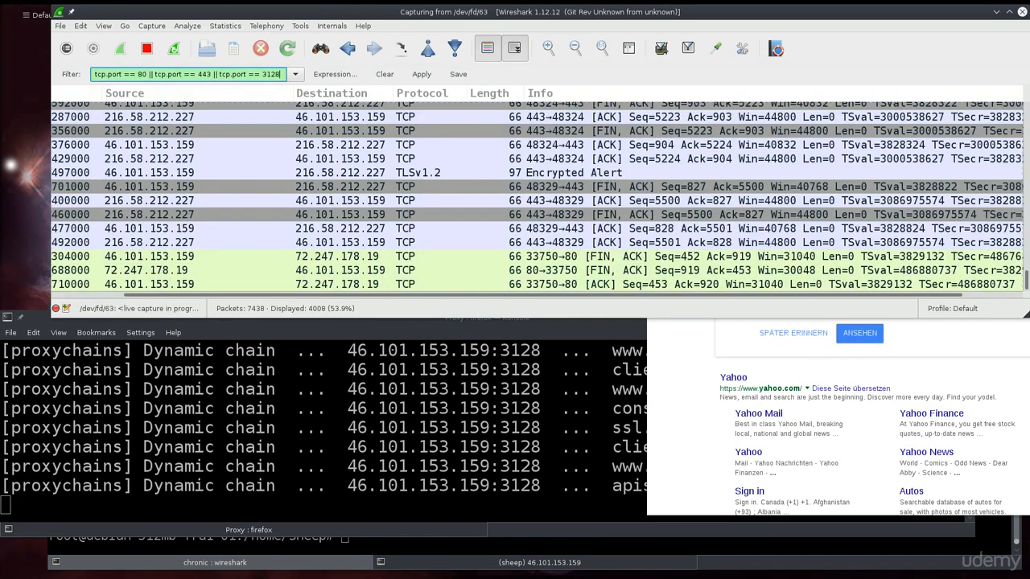
pyautogui.press('Return')
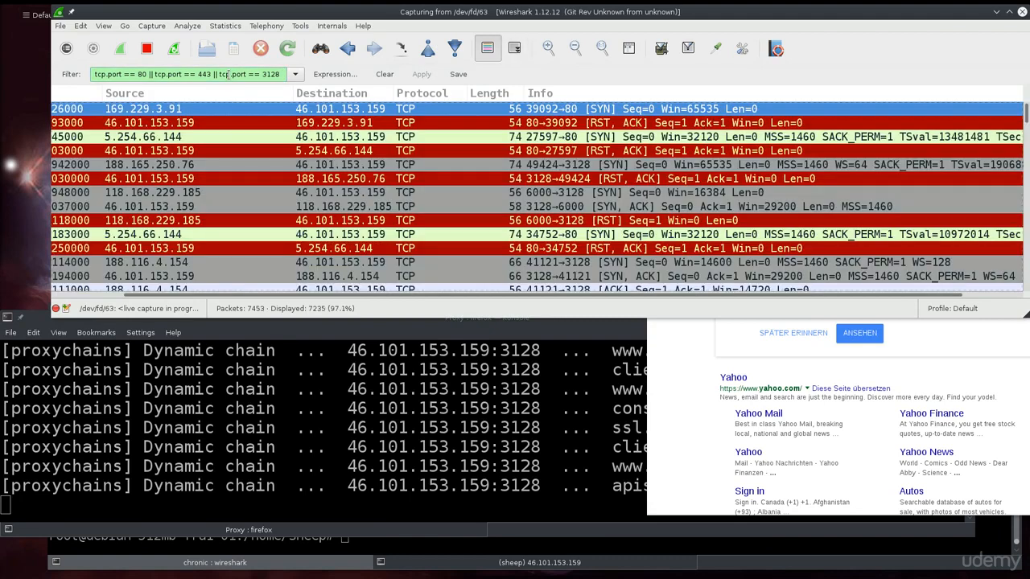
pyautogui.moveTo(1026, 119); pyautogui.dragTo(1026, 283)
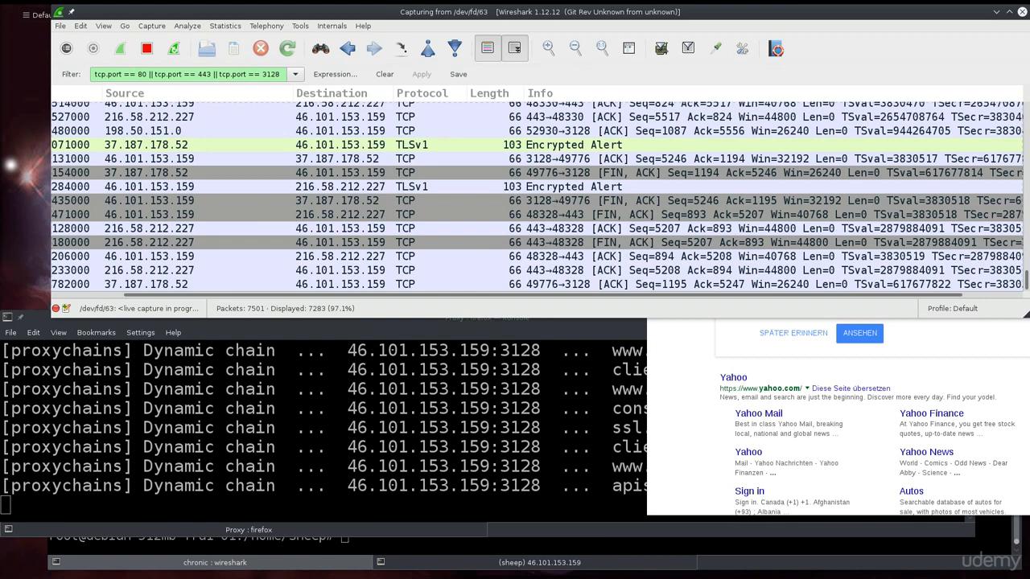
# Open the Yahoo site from the Google results and close the proxied Firefox window
pyautogui.click(962, 347)
pyautogui.click(734, 378)
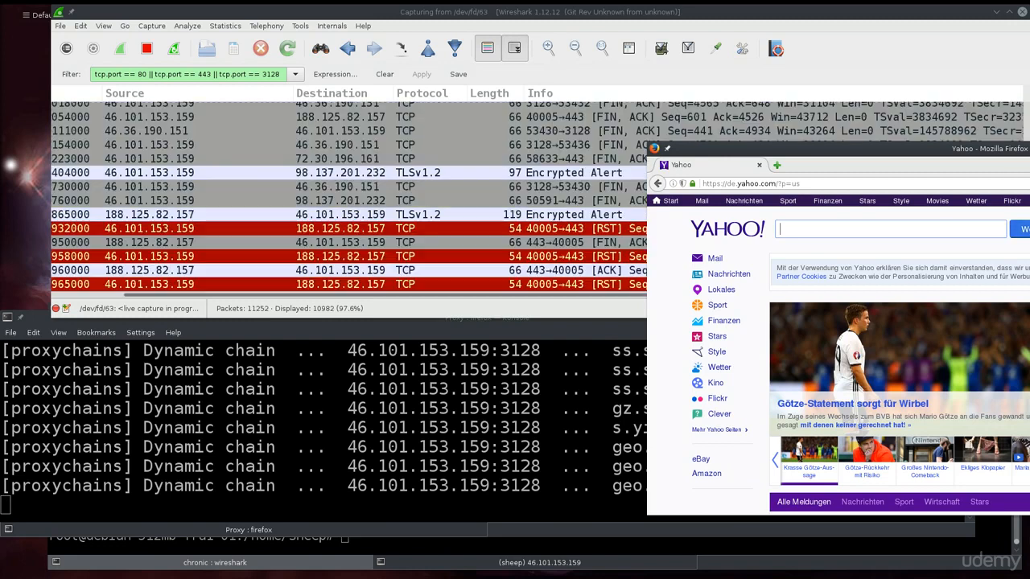
pyautogui.hotkey('alt', 'F4')
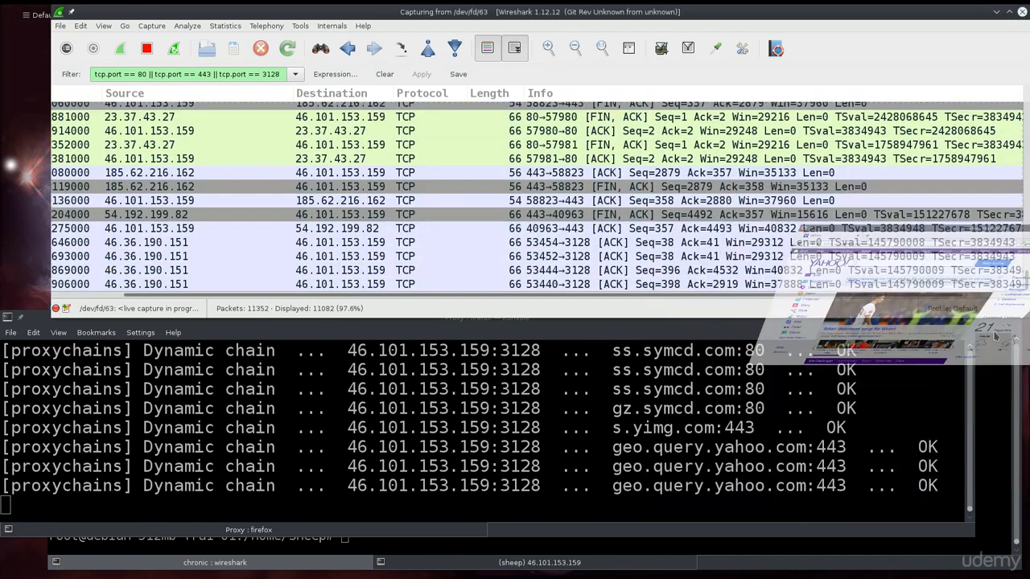
pyautogui.write('firefo')
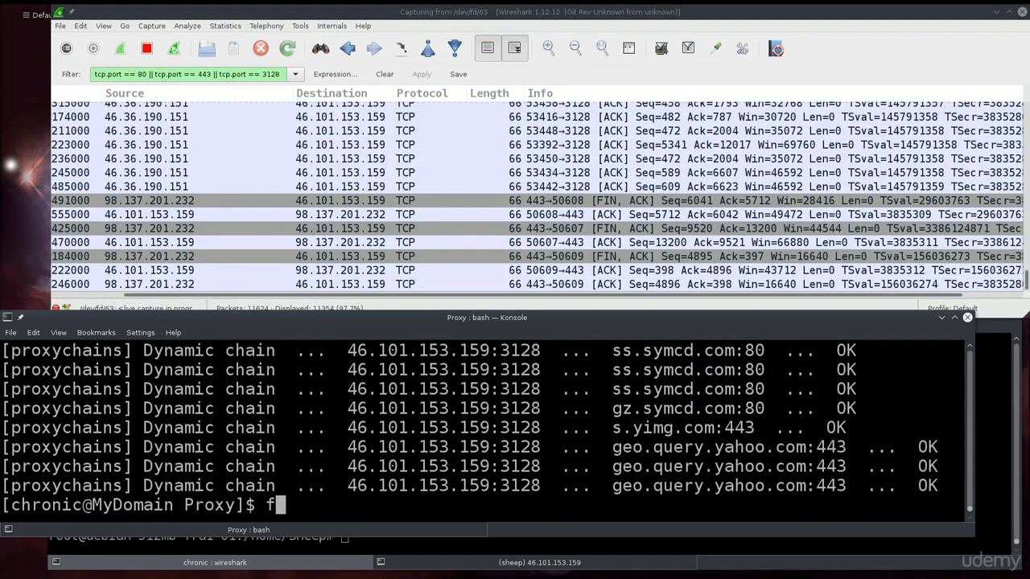
pyautogui.press('BackSpace')
pyautogui.press('BackSpace')
pyautogui.press('BackSpace')
pyautogui.press('BackSpace')
pyautogui.press('BackSpace')
pyautogui.press('BackSpace')
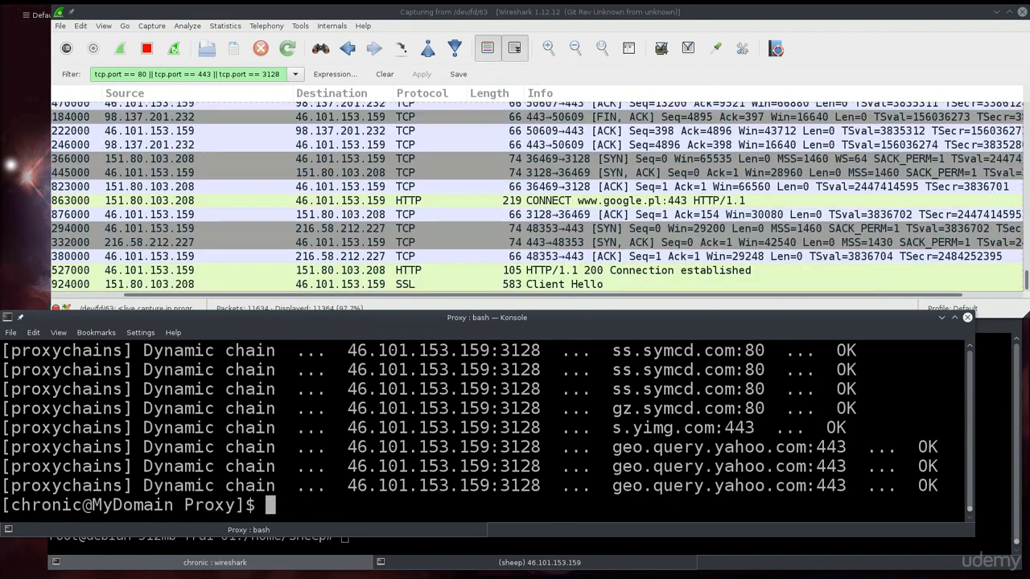
# Launch Firefox without the proxy by reusing the earlier proxychains4 firefox command with proxychains4 removed
pyautogui.press('Up')
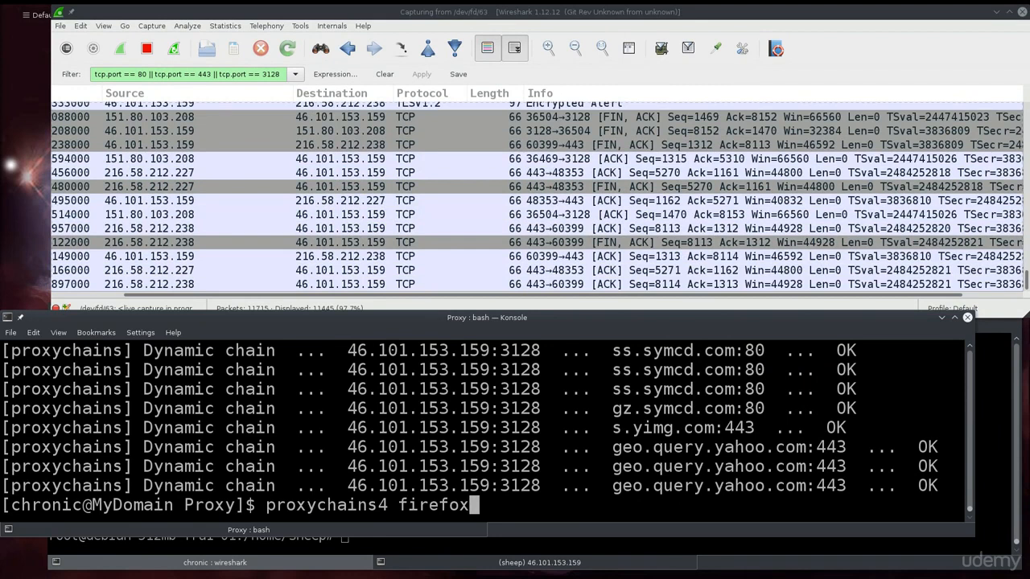
pyautogui.press('Home')
pyautogui.press('Delete')
pyautogui.press('Delete')
pyautogui.press('Delete')
pyautogui.press('Delete')
pyautogui.press('Delete')
pyautogui.press('Delete')
pyautogui.press('Delete')
pyautogui.press('Delete')
pyautogui.press('Delete')
pyautogui.press('Delete')
pyautogui.press('Delete')
pyautogui.press('Delete')
pyautogui.press('Delete')
pyautogui.press('Return')
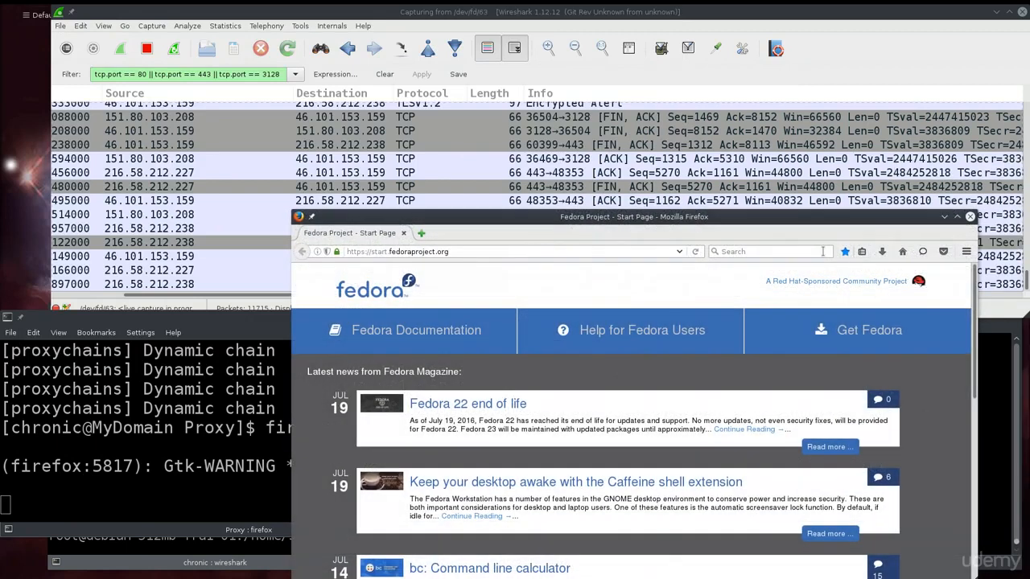
# Search the web for "what is my ip" in the direct Firefox window and copy the public IP address
pyautogui.click(822, 251)
pyautogui.write('what is my ip')
pyautogui.press('Return')
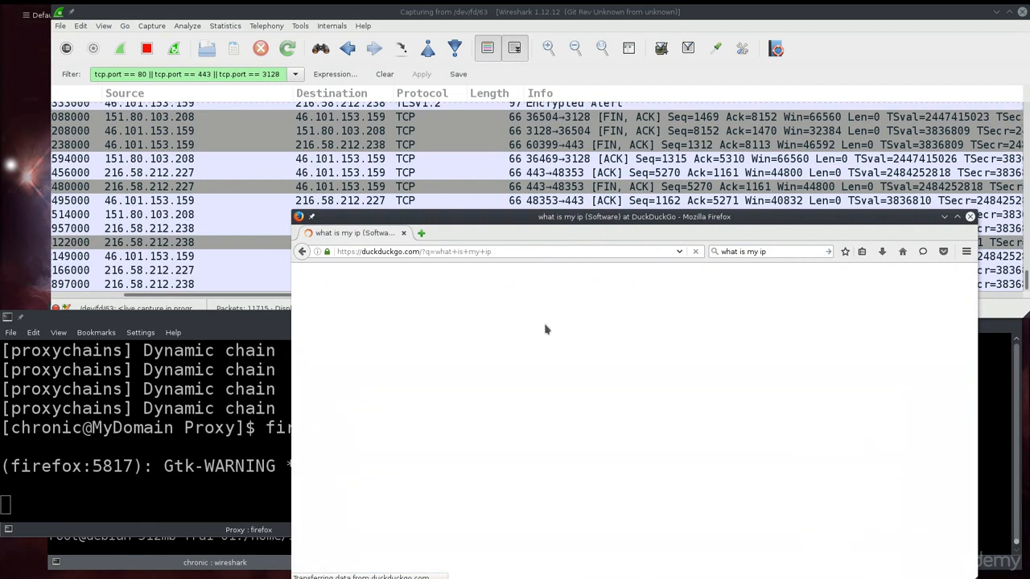
pyautogui.moveTo(414, 332); pyautogui.dragTo(453, 334)
pyautogui.rightClick(453, 334)
pyautogui.click(493, 343)
pyautogui.moveTo(753, 217); pyautogui.dragTo(725, 217)
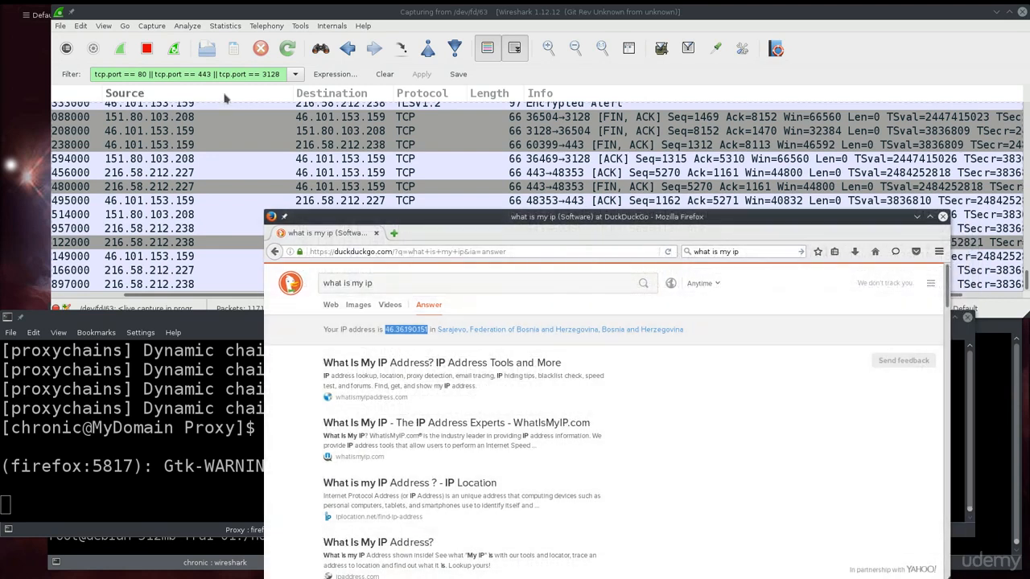
# Enclose the three port conditions of the Wireshark display filter in parentheses
pyautogui.click(279, 75)
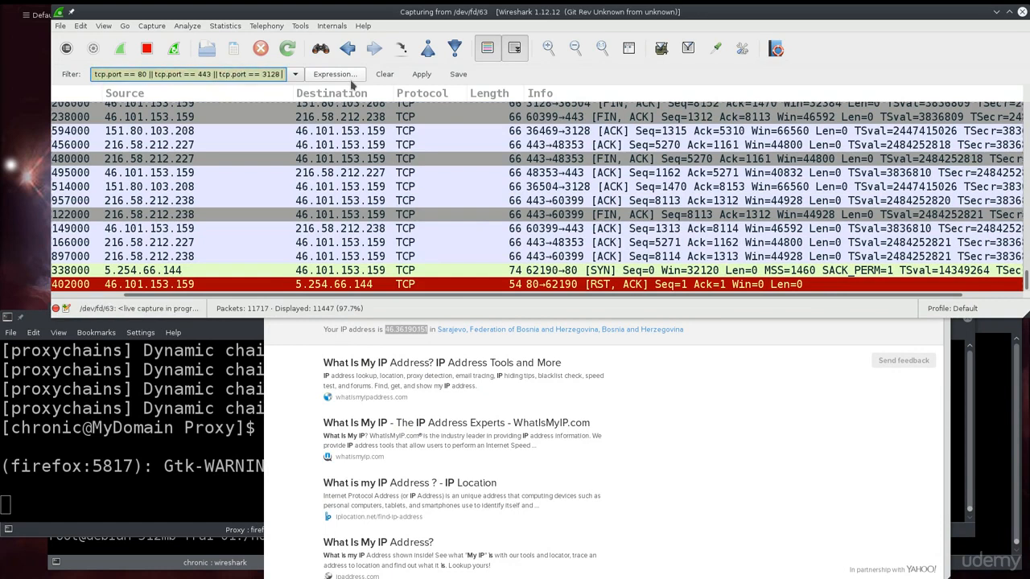
pyautogui.write(')')
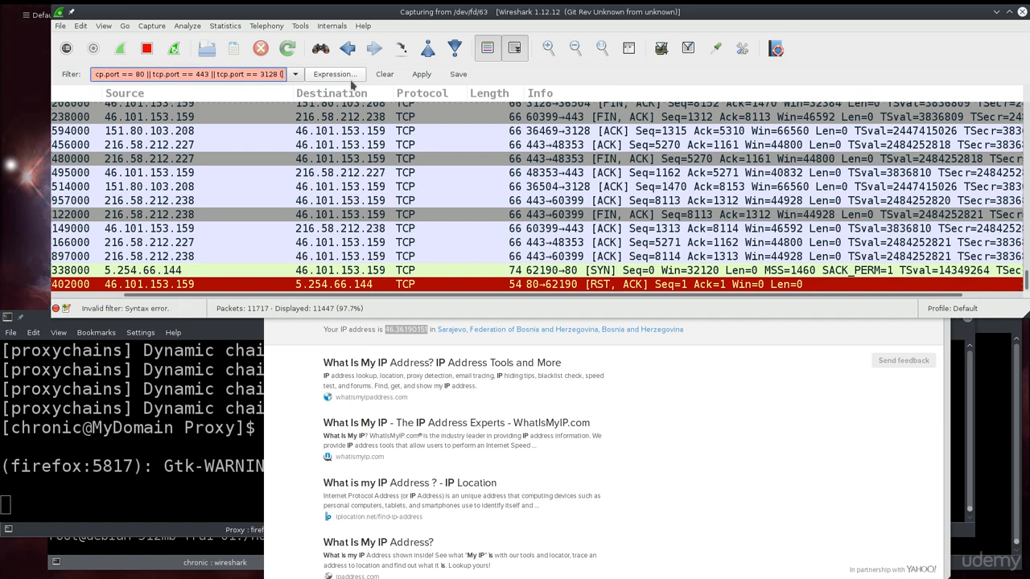
pyautogui.press('Home')
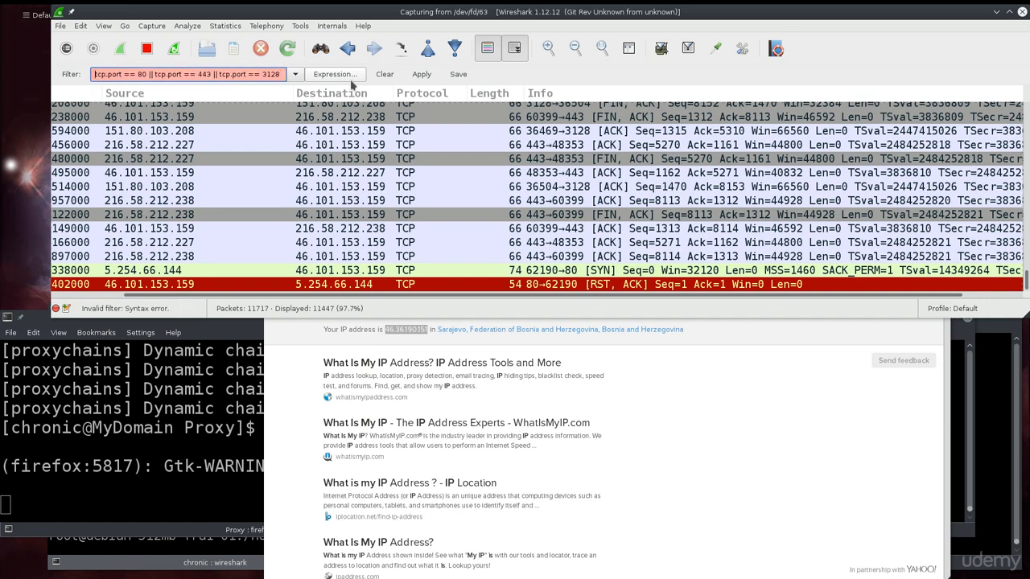
pyautogui.write('(')
pyautogui.press('End')
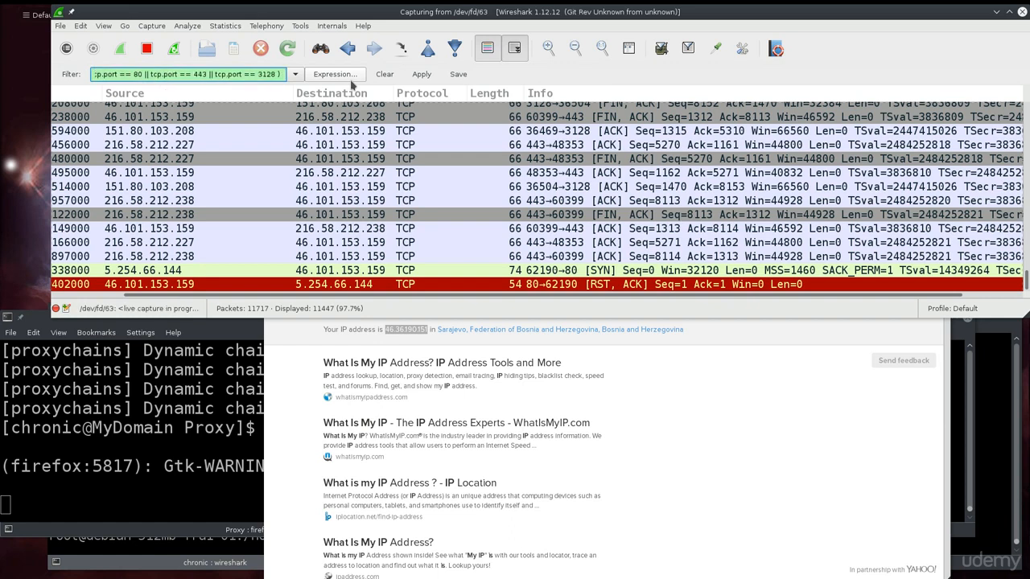
# Extend the Wireshark display filter with && ip.src after the parenthesised port conditions
pyautogui.write('&&')
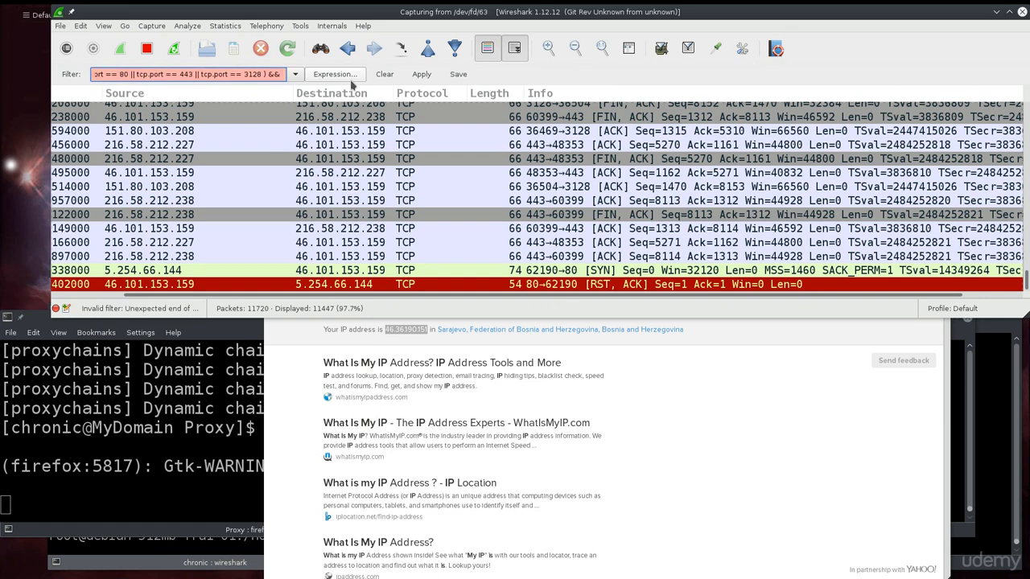
pyautogui.write(' ip.')
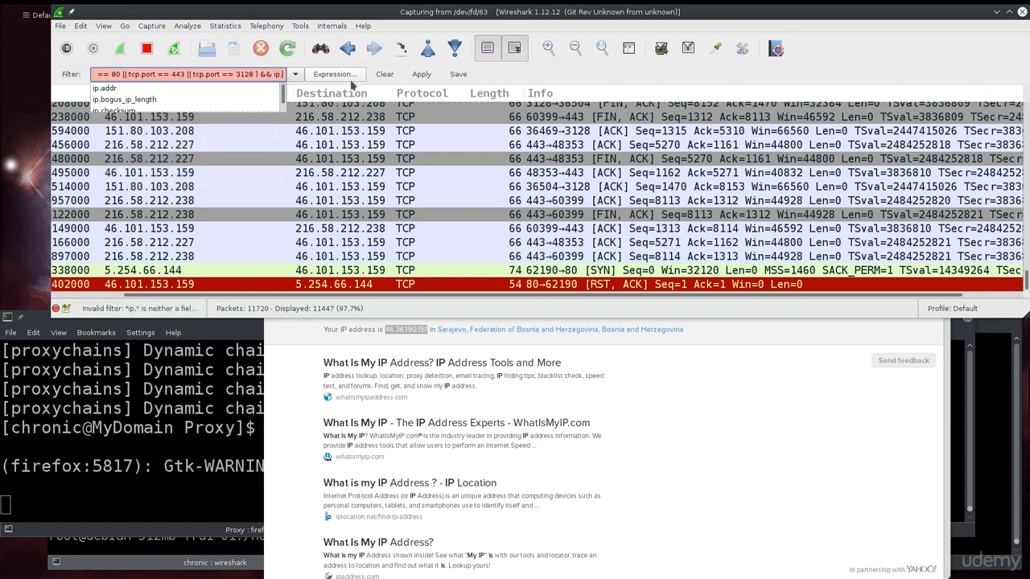
pyautogui.write('src')
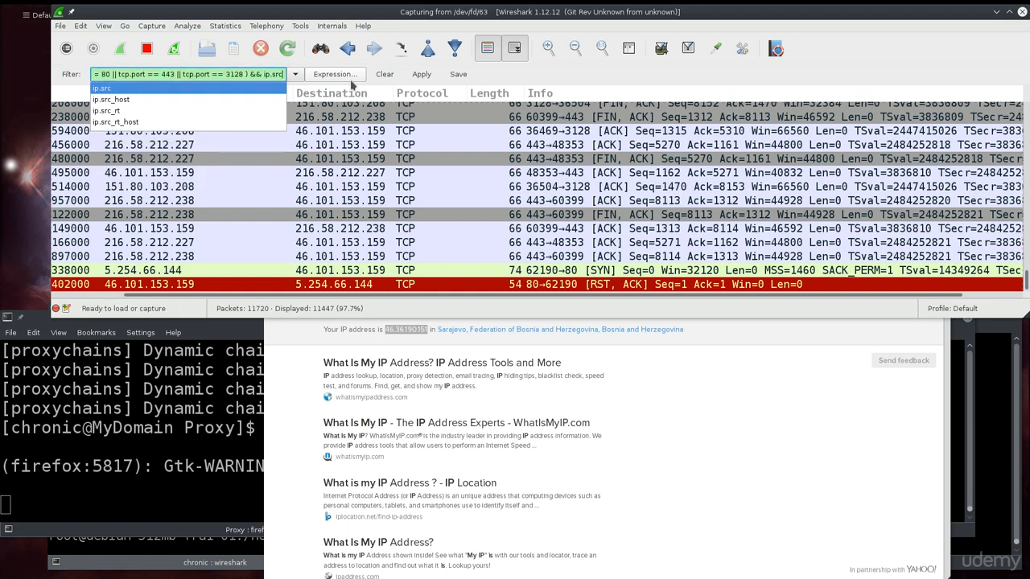
# Remove the parentheses around the port conditions and join ip.src to them with || in place of &&
pyautogui.press('Left')
pyautogui.press('Left')
pyautogui.press('Left')
pyautogui.press('BackSpace')
pyautogui.press('BackSpace')
pyautogui.press('BackSpace')
pyautogui.press('BackSpace')
pyautogui.press('BackSpace')
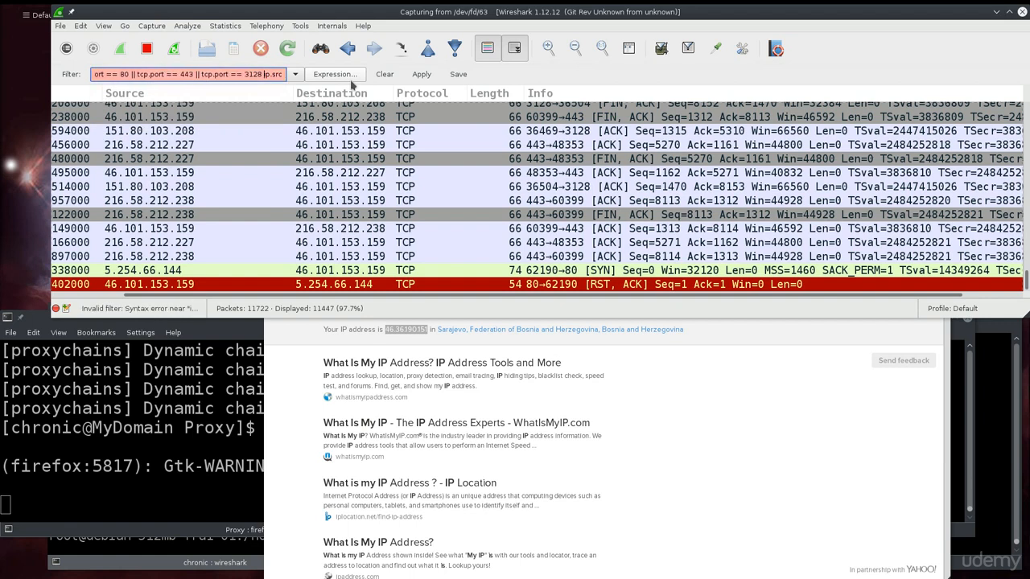
pyautogui.write('||')
pyautogui.press('Home')
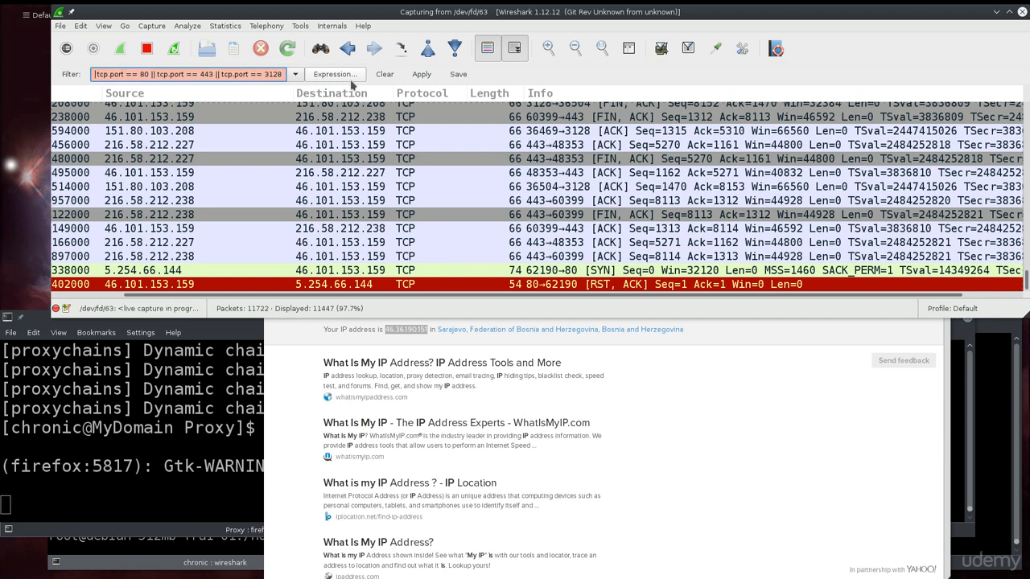
pyautogui.press('Delete')
pyautogui.write('t')
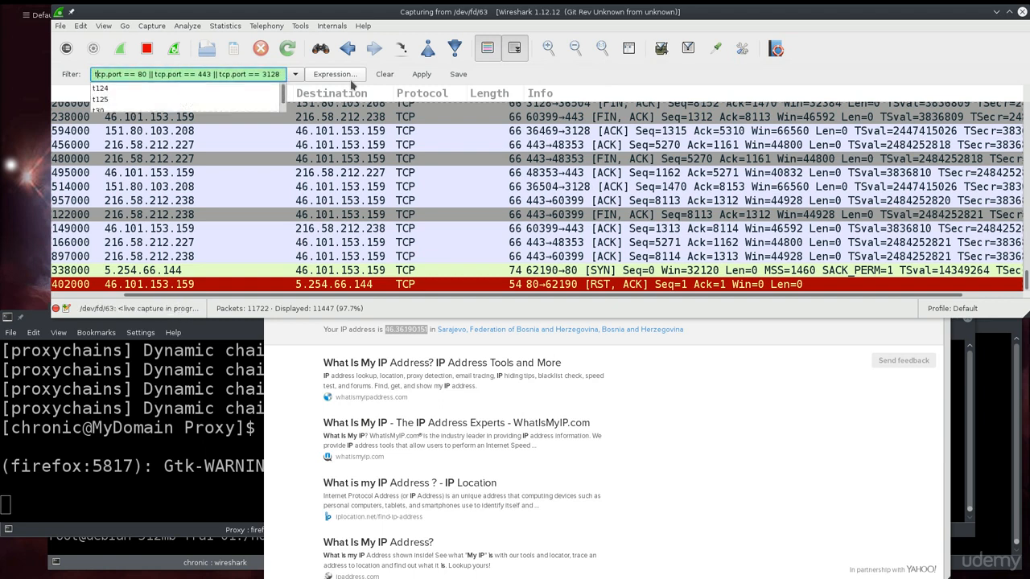
# Complete the ip.src condition with == and the copied address 46.36.190.151, apply the filter, and go to the latest packets
pyautogui.press('End')
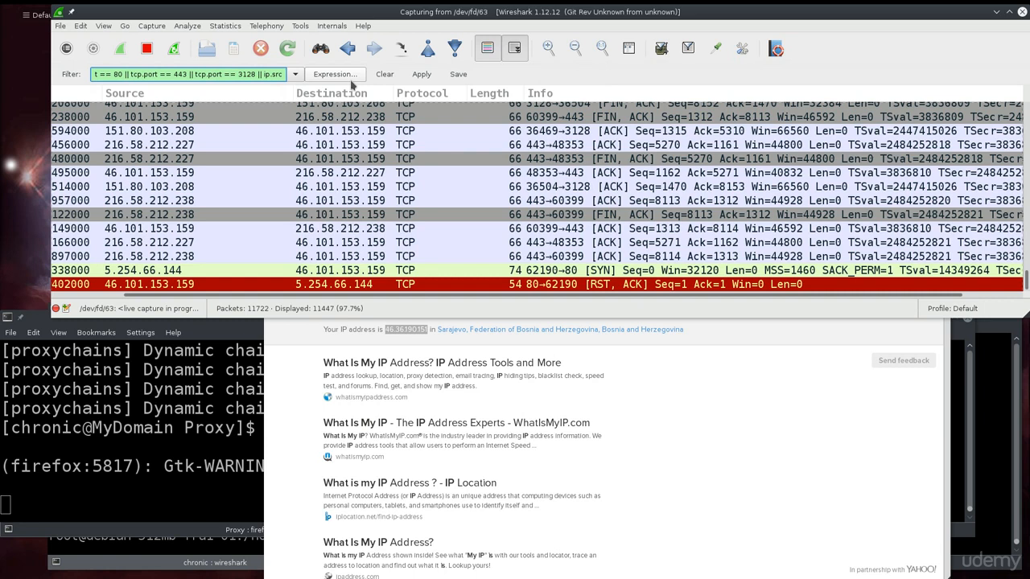
pyautogui.write('==')
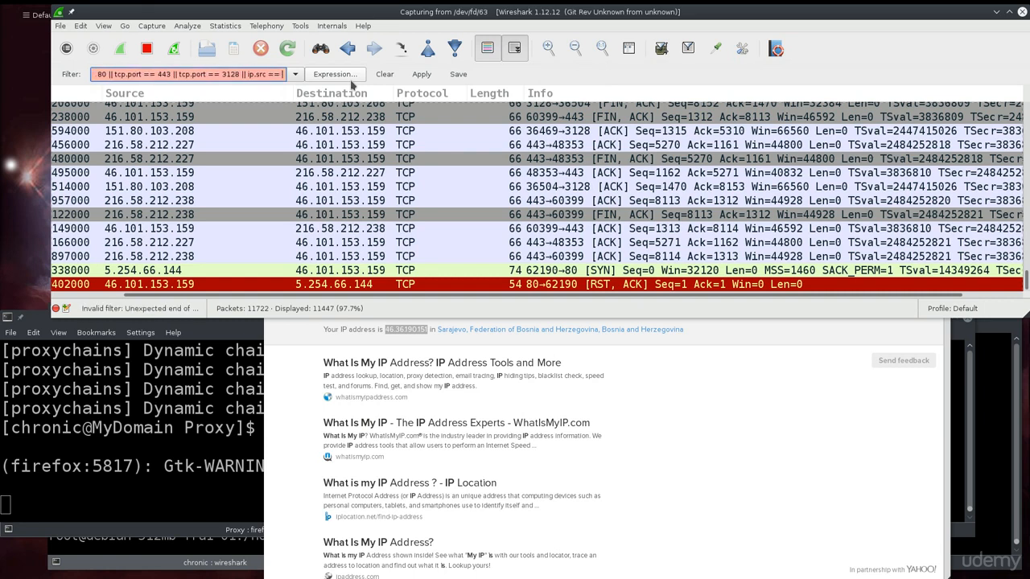
pyautogui.hotkey('ctrl', 'v')
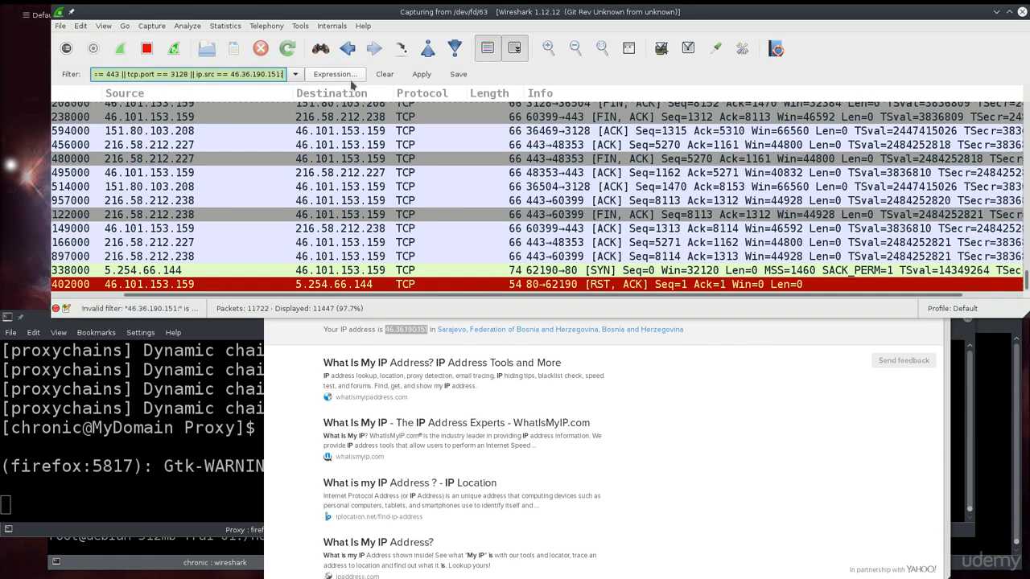
pyautogui.press('BackSpace')
pyautogui.click(412, 79)
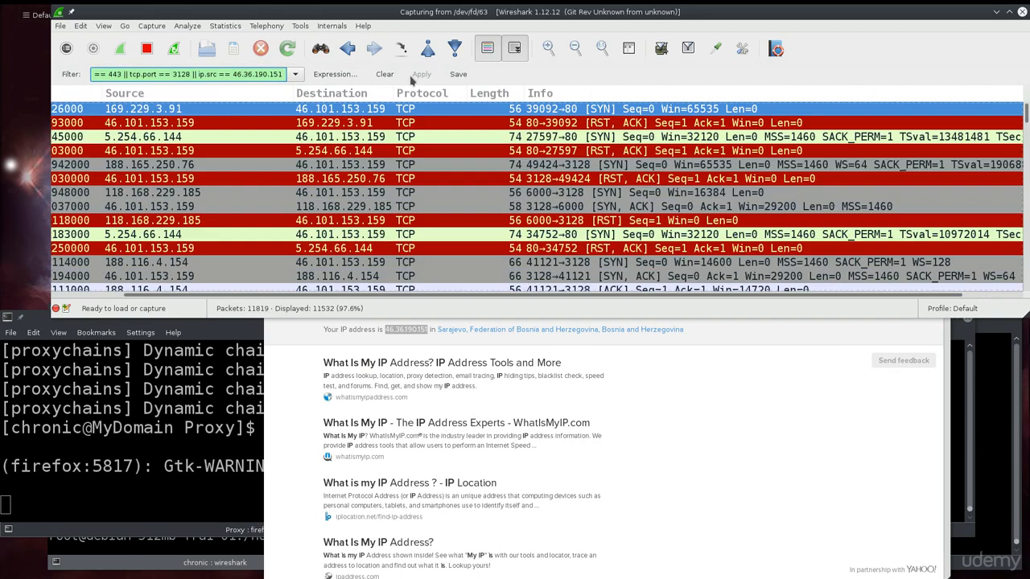
pyautogui.scroll(-20, 408, 197)
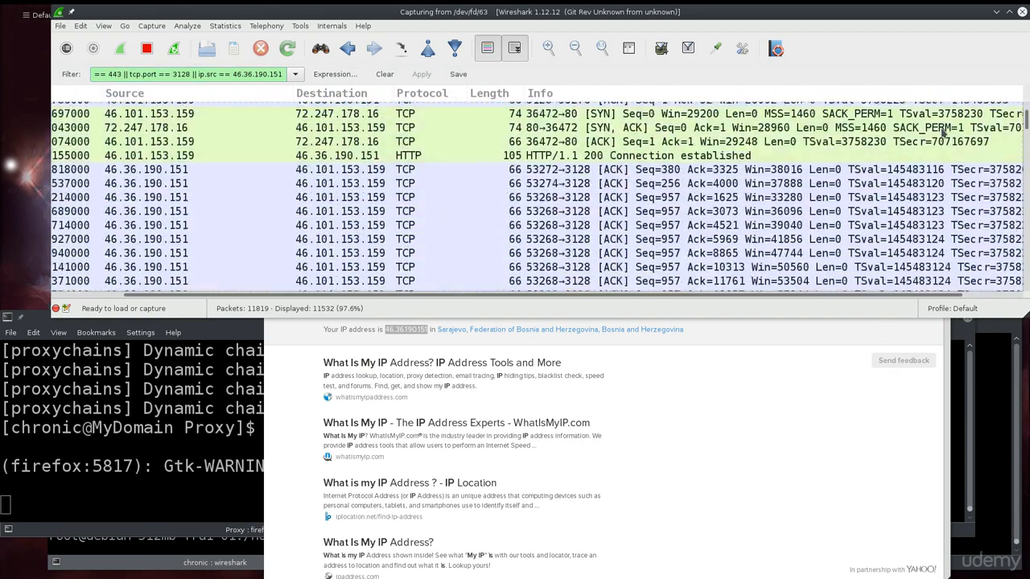
pyautogui.moveTo(1027, 121); pyautogui.dragTo(1025, 294)
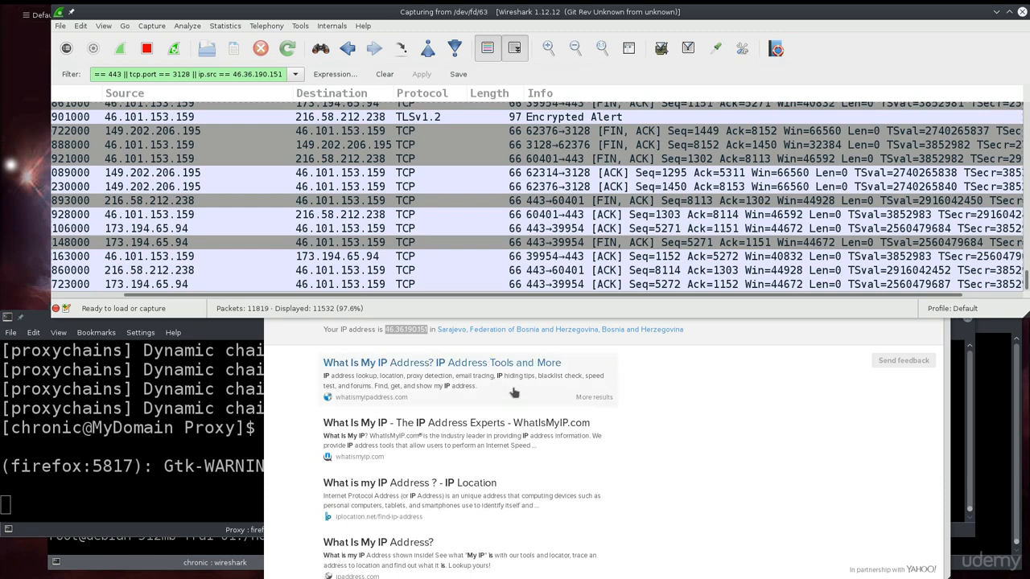
# Close the direct Firefox window and relaunch Firefox through the proxy by reusing the earlier proxychains4 firefox command
pyautogui.click(804, 411)
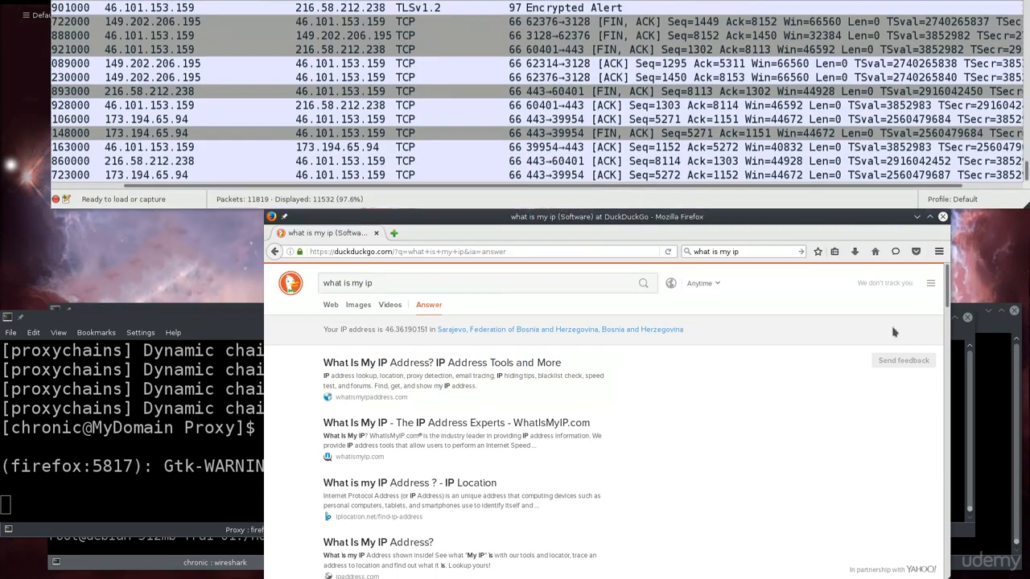
pyautogui.click(942, 214)
pyautogui.press('Up')
pyautogui.press('Up')
pyautogui.press('Return')
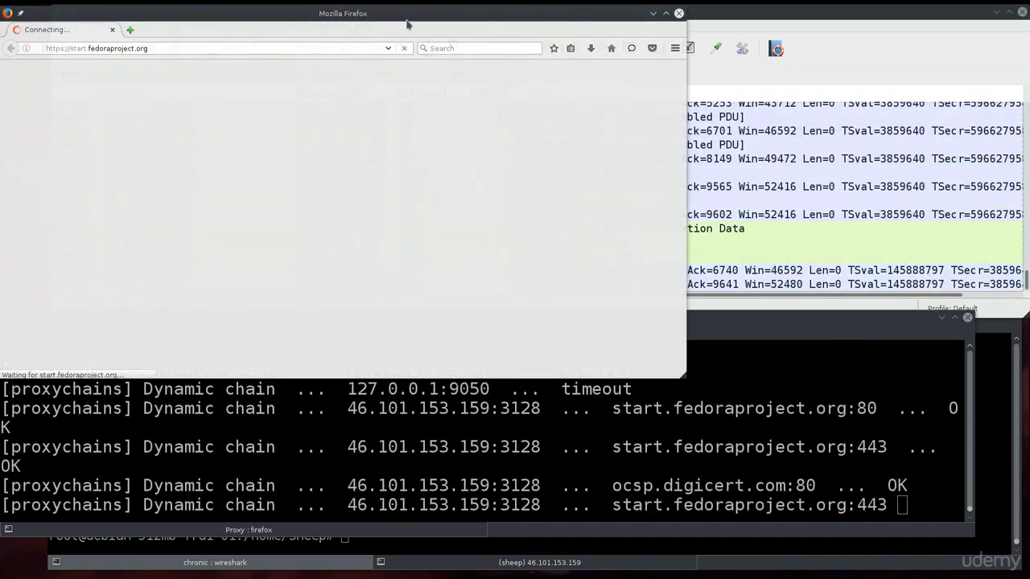
# Switch to Wireshark and examine the live packets sent from 46.36.190.151 to the proxy server's port 3128
pyautogui.hotkey('alt', 'Tab')
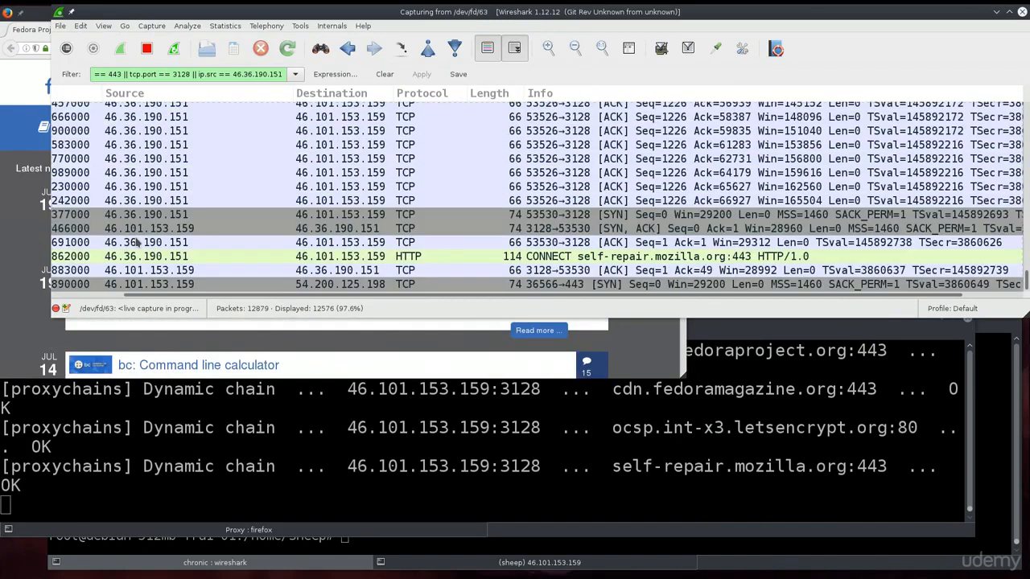
pyautogui.click(137, 244)
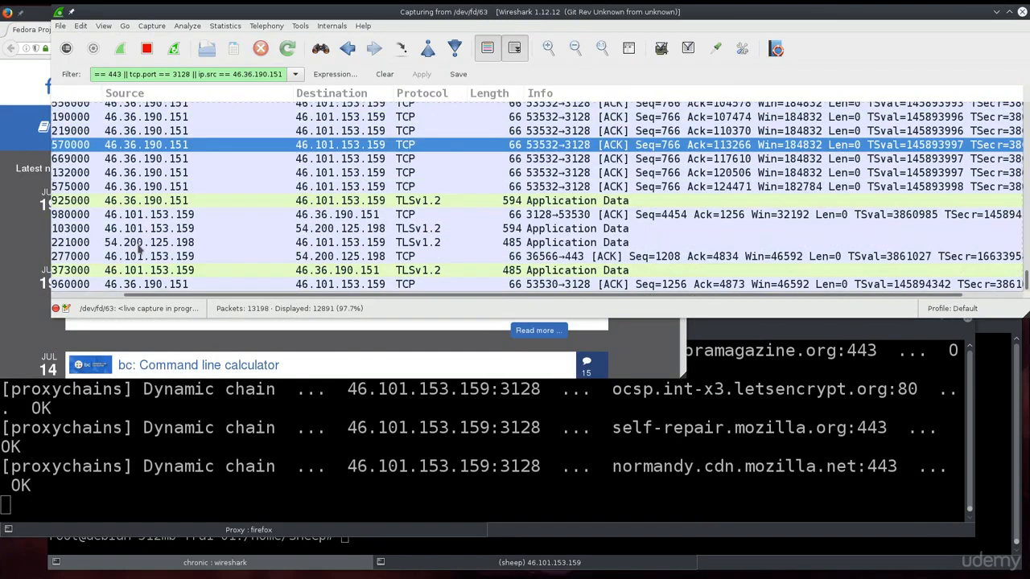
pyautogui.scroll(4, 137, 244)
pyautogui.click(134, 172)
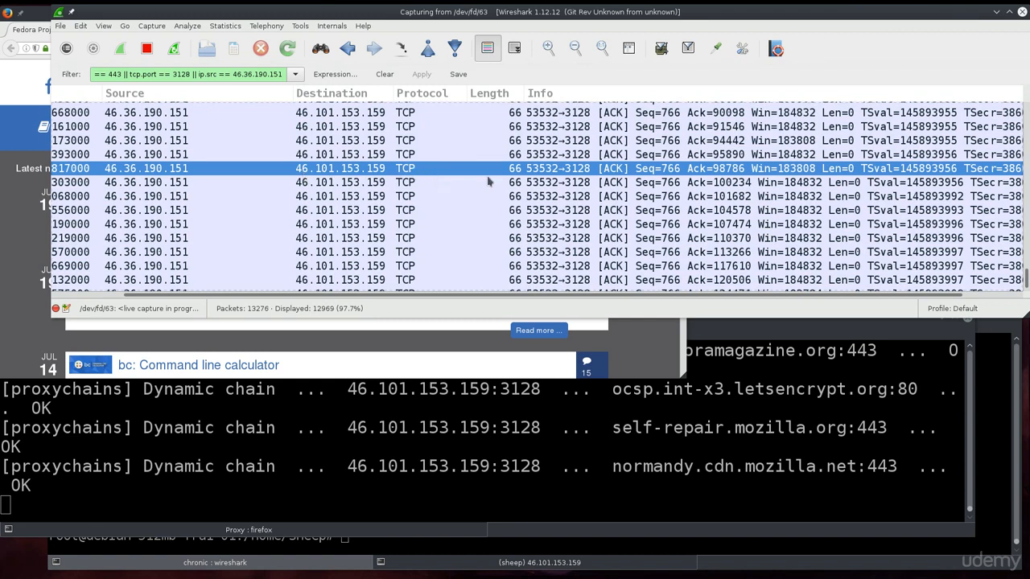
pyautogui.scroll(5, 515, 201)
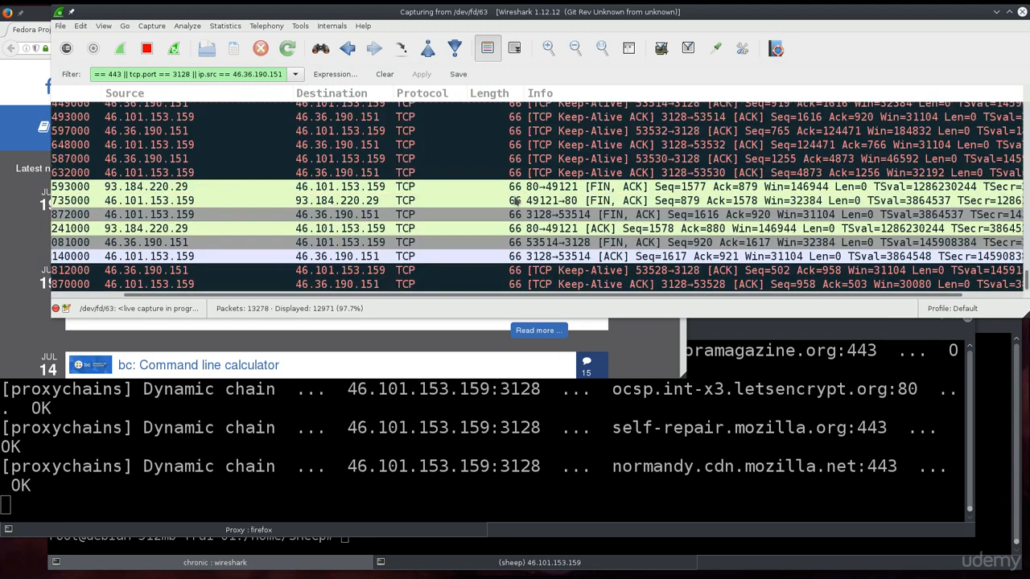